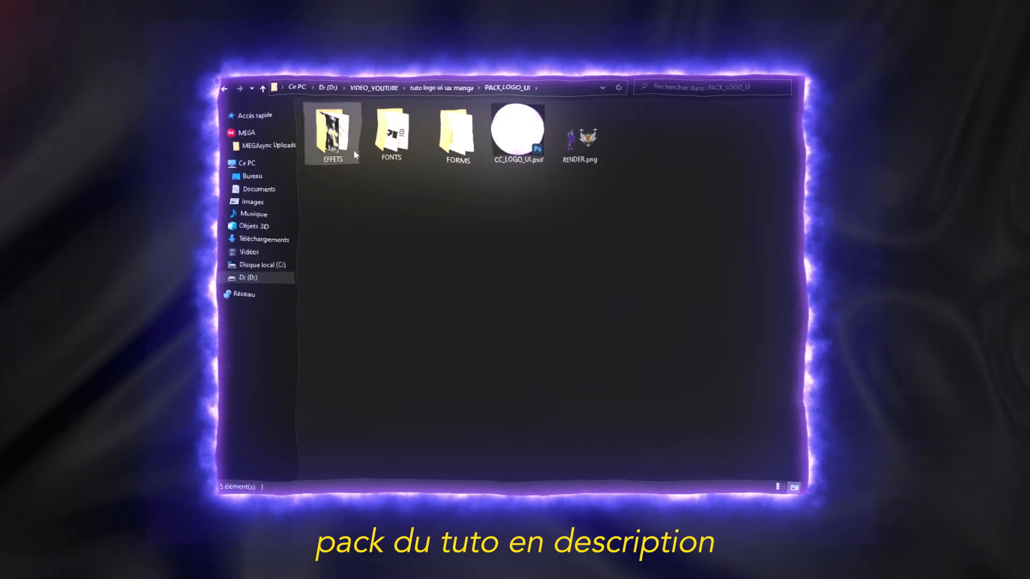
Look through the EFFETS, FONTS and FORMS folders of the PACK_LOGO_UI resource pack.
click(354, 140)
double_click(348, 146)
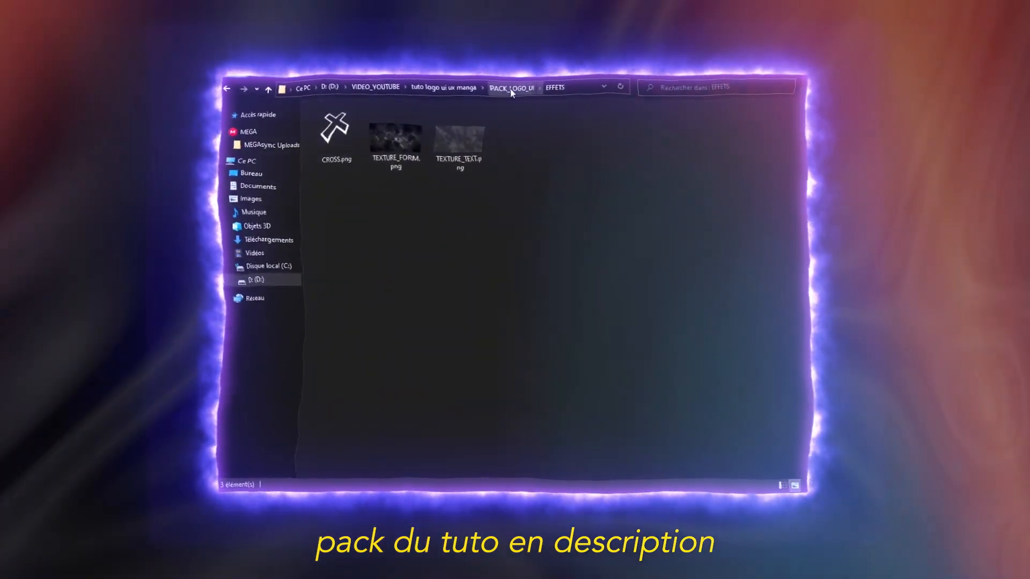
click(511, 89)
double_click(394, 134)
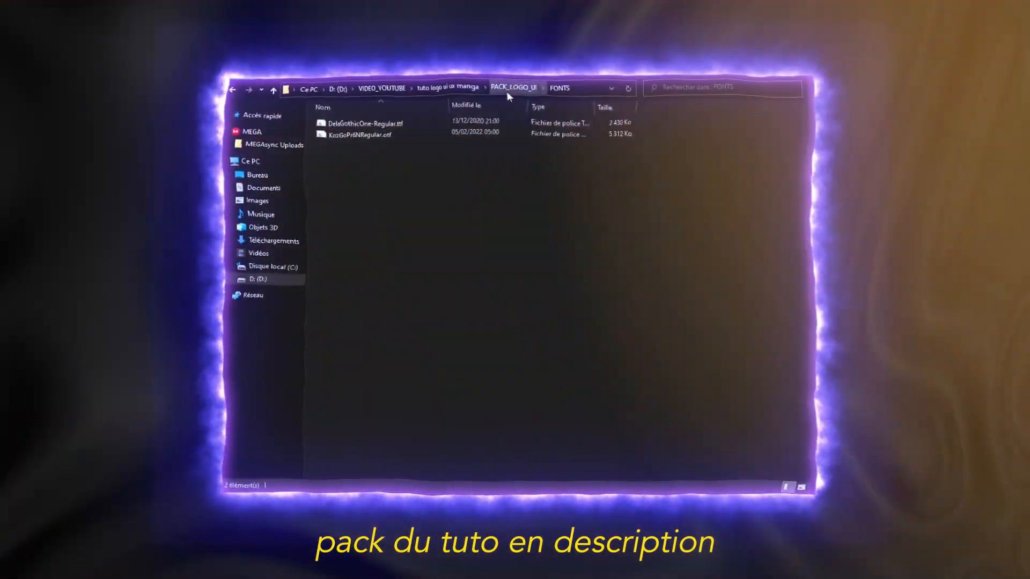
click(508, 89)
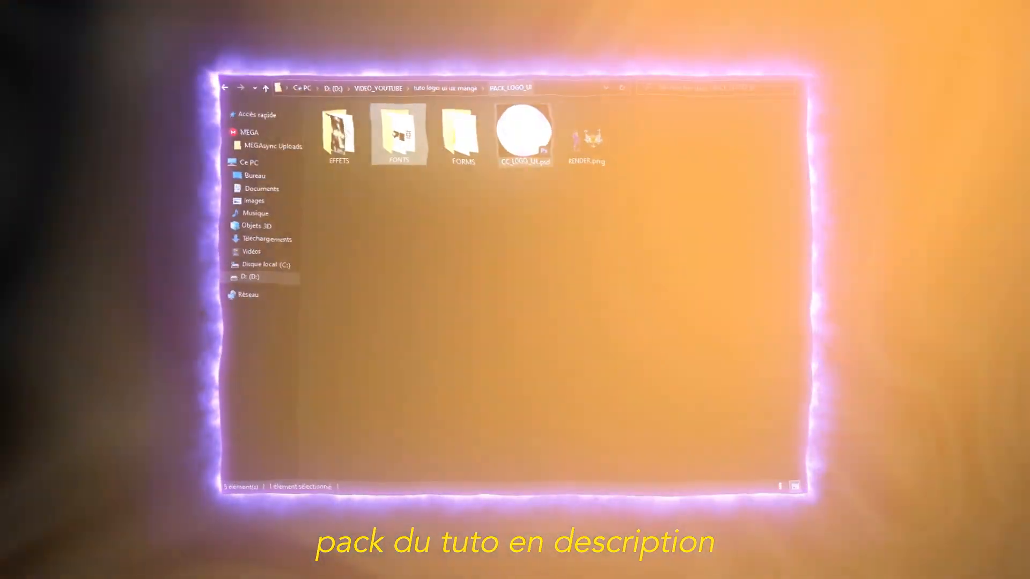
double_click(475, 151)
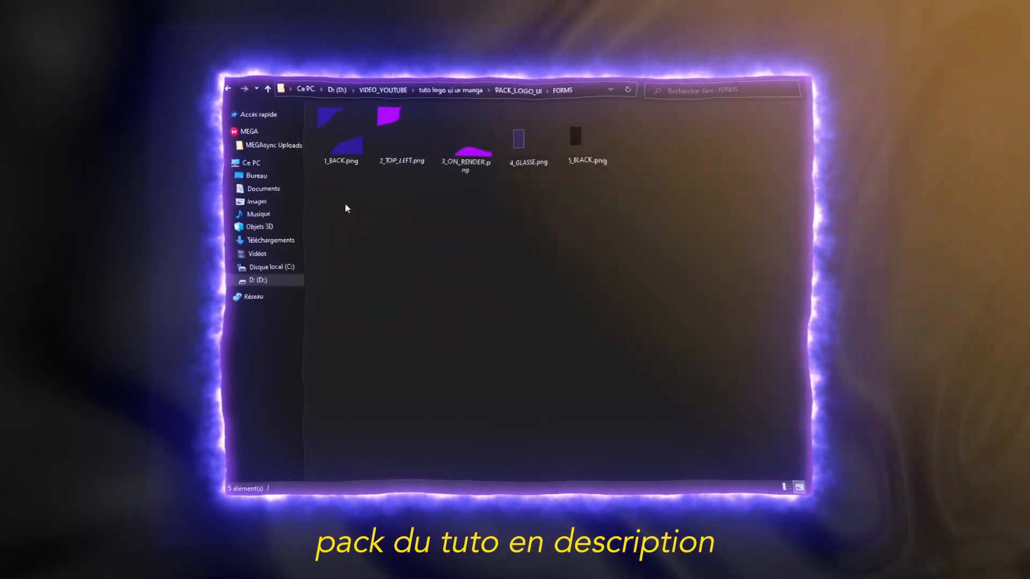
drag(346, 208, 582, 167)
click(641, 227)
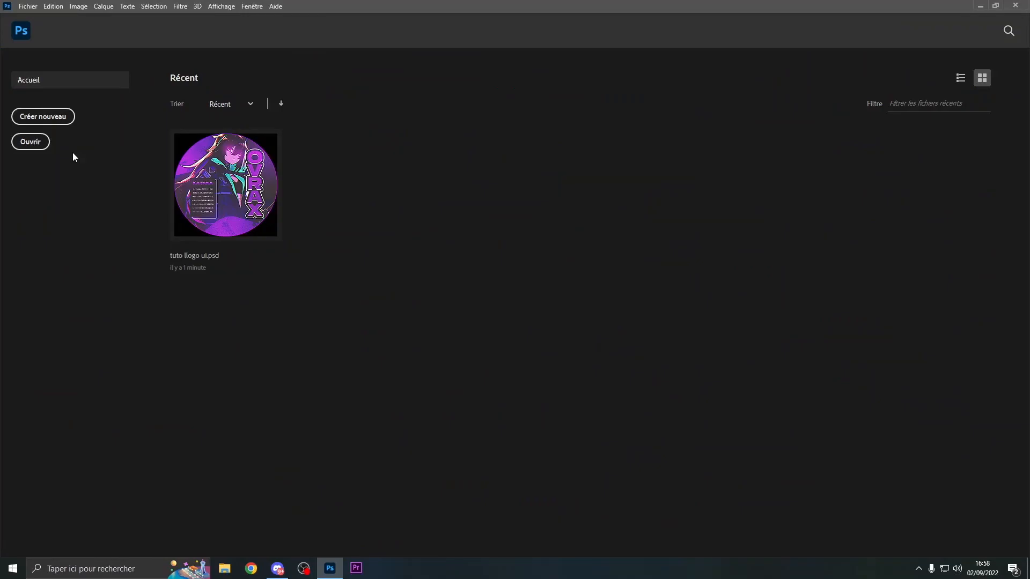
Create a 1000 x 1000 px document at 300 pixels per inch with a white background, and unlock its background layer.
click(47, 115)
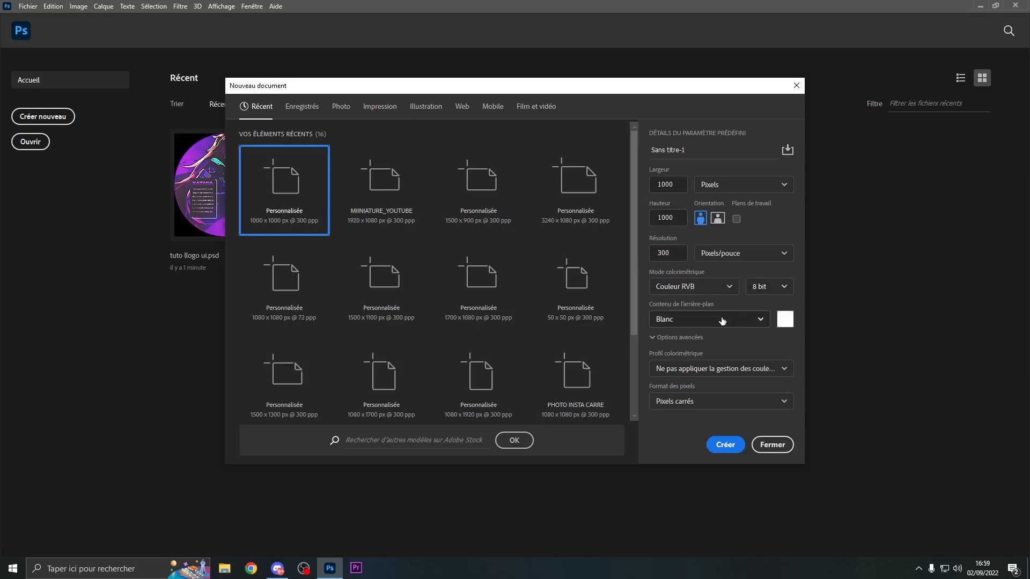
click(730, 445)
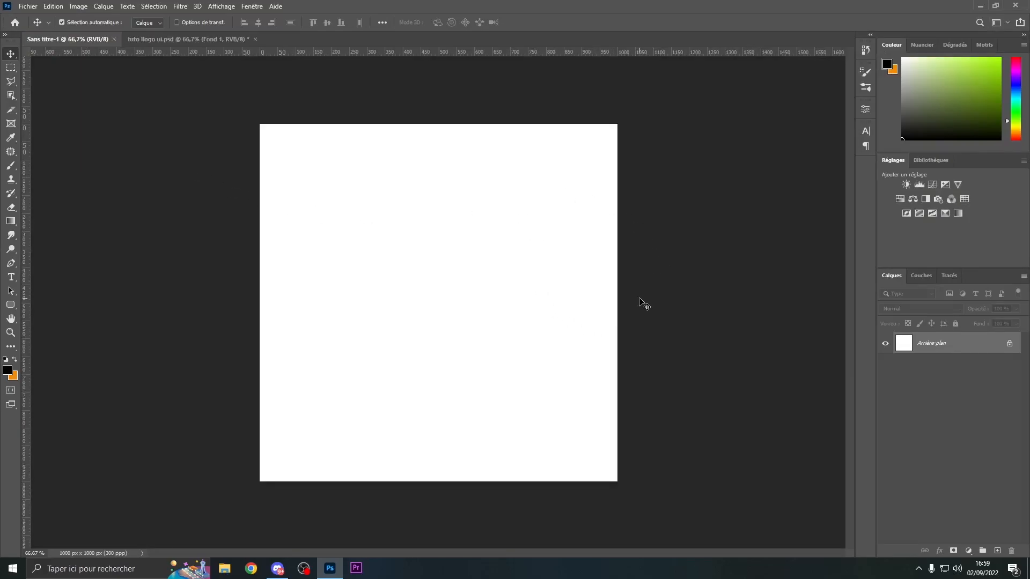
click(1008, 344)
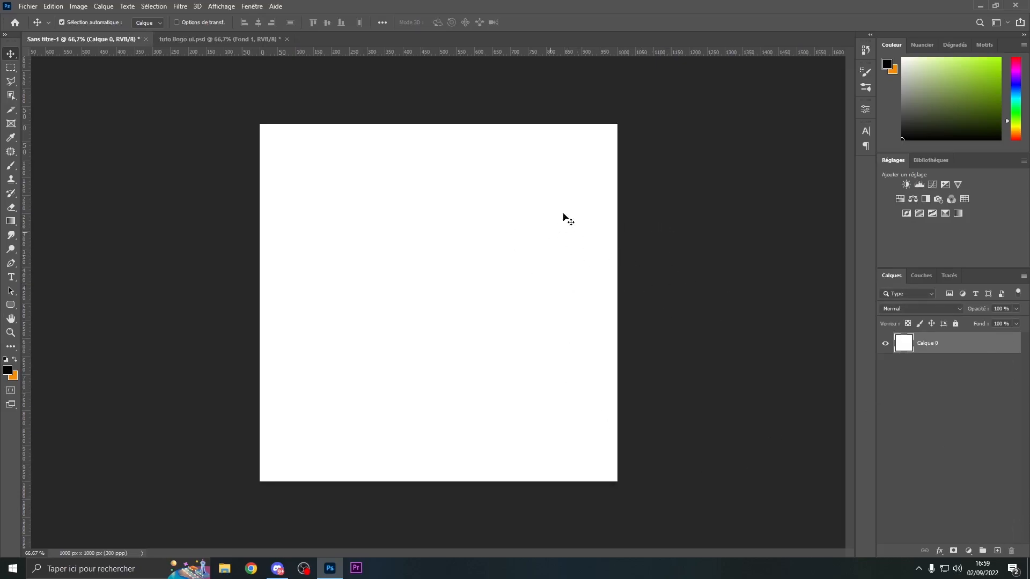
Add a solid color fill layer in dark grey 1f1f1f above the white layer.
click(966, 547)
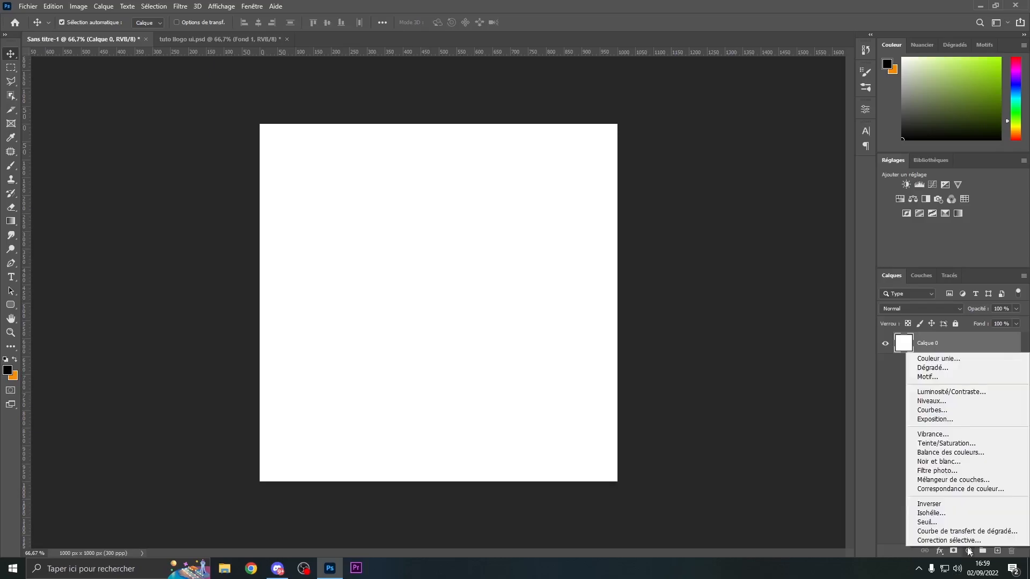
click(957, 359)
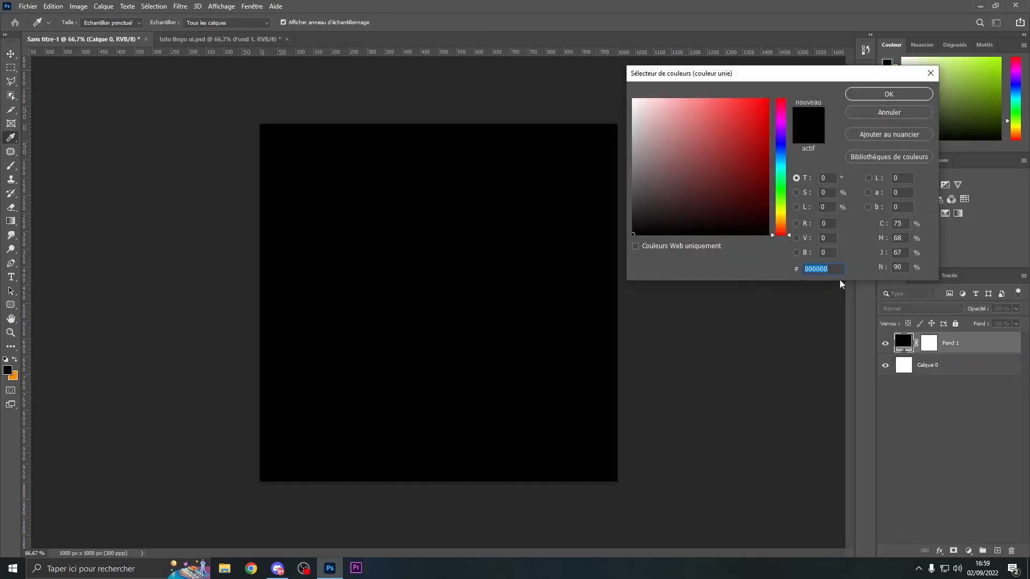
text(1f1f1f)
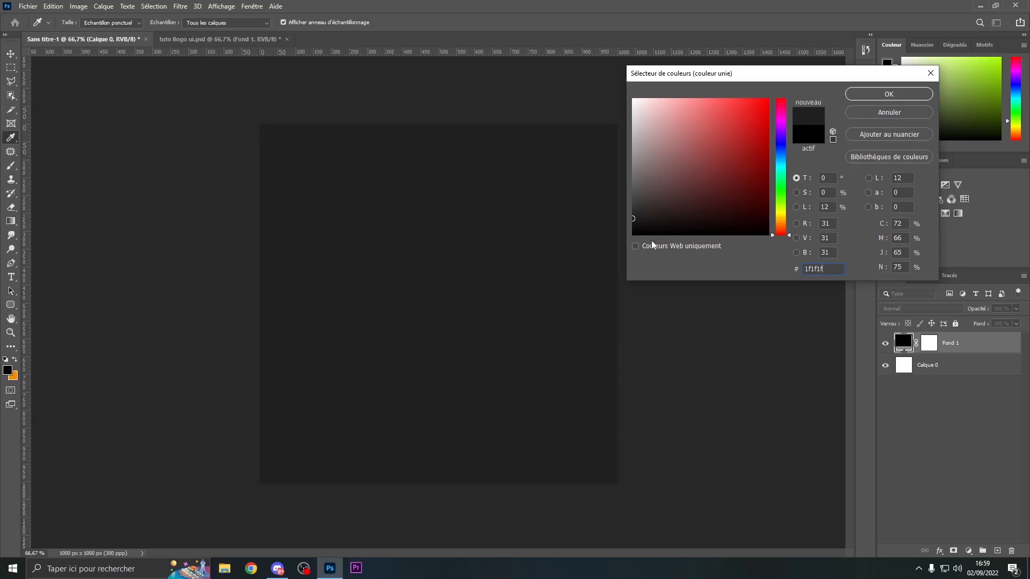
drag(743, 77, 352, 42)
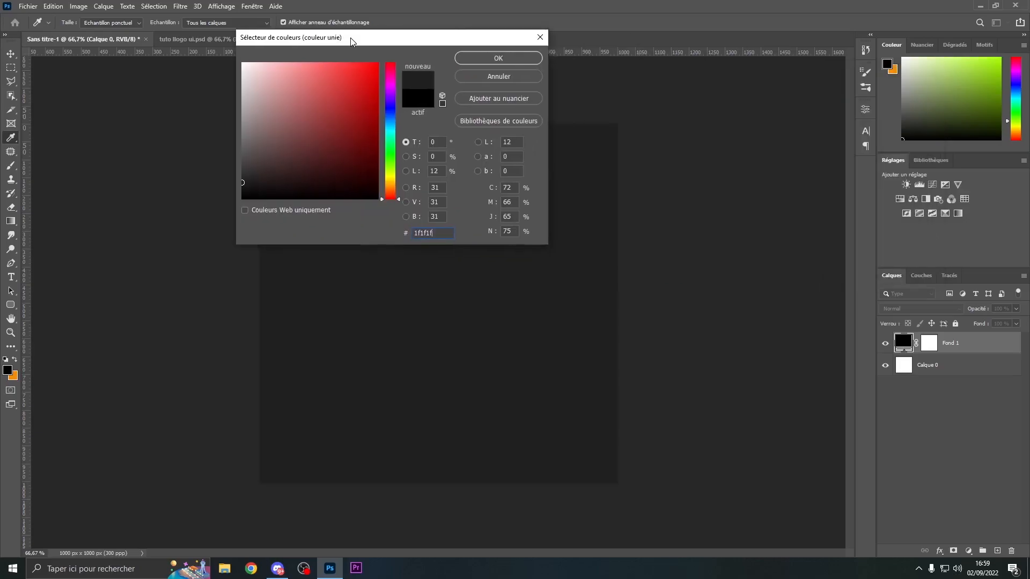
click(490, 58)
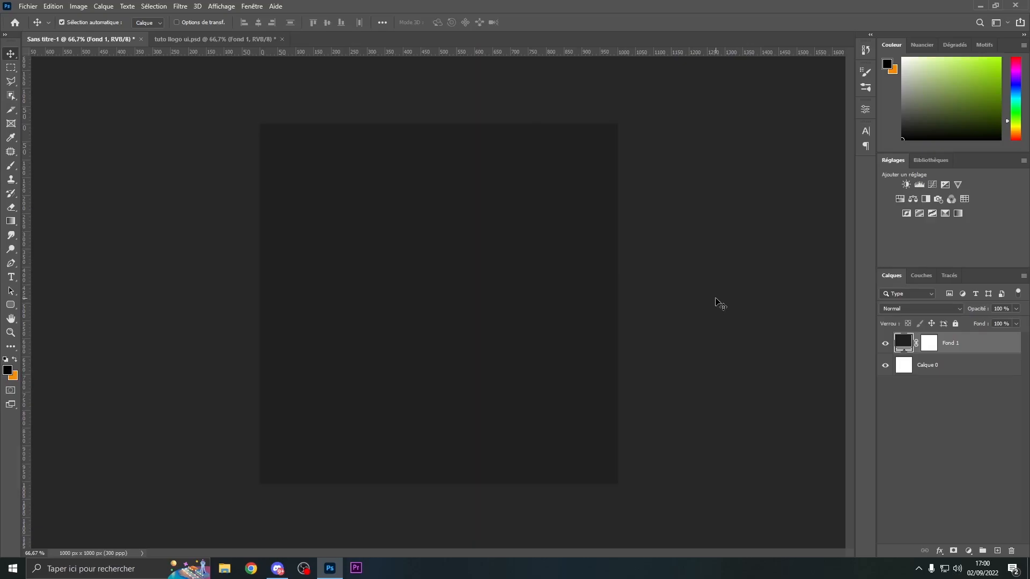
Place 1_BACK.png from the FORMS folder as an embedded image filling the canvas.
click(28, 6)
click(130, 223)
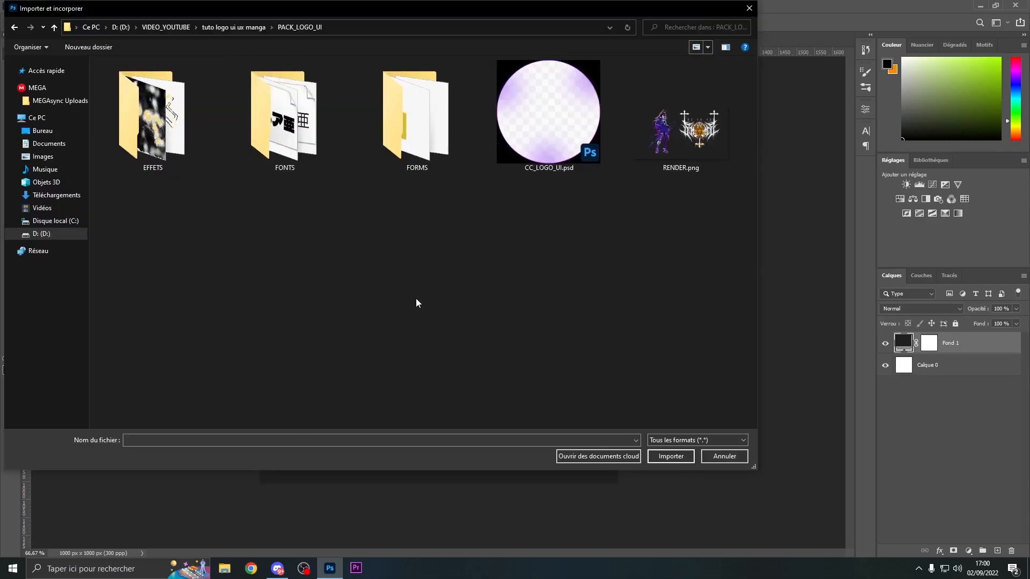
double_click(416, 118)
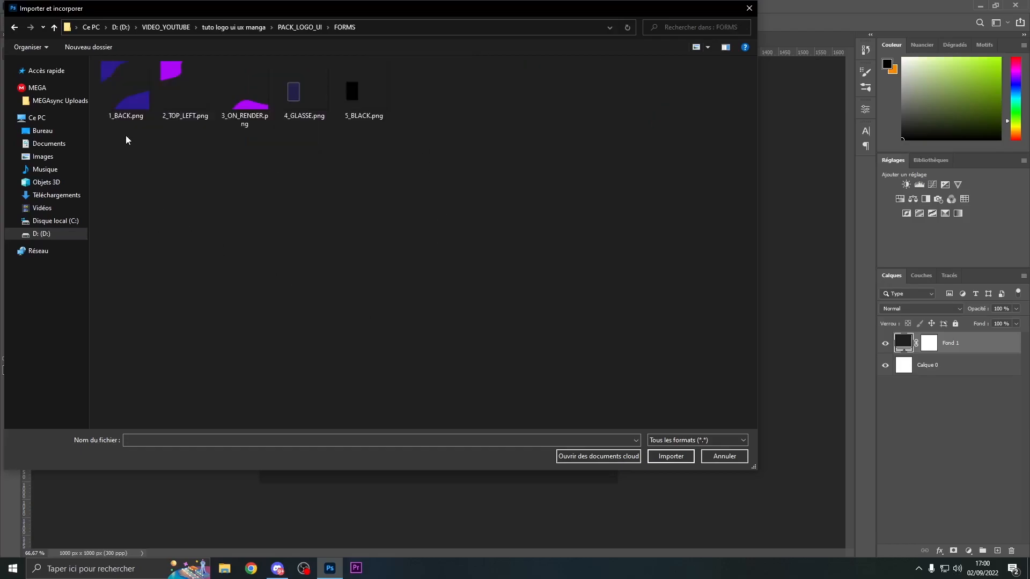
click(124, 102)
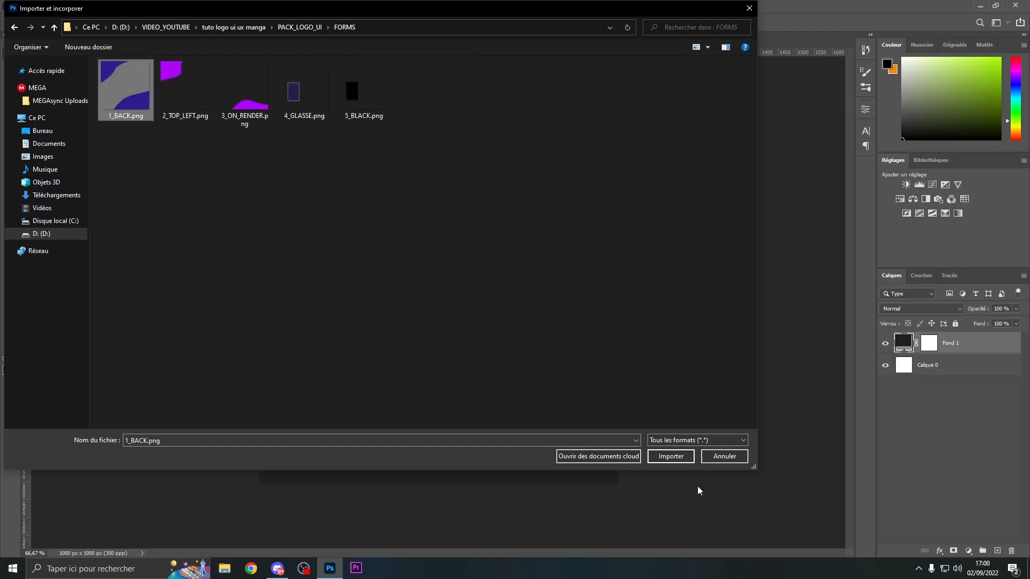
click(671, 456)
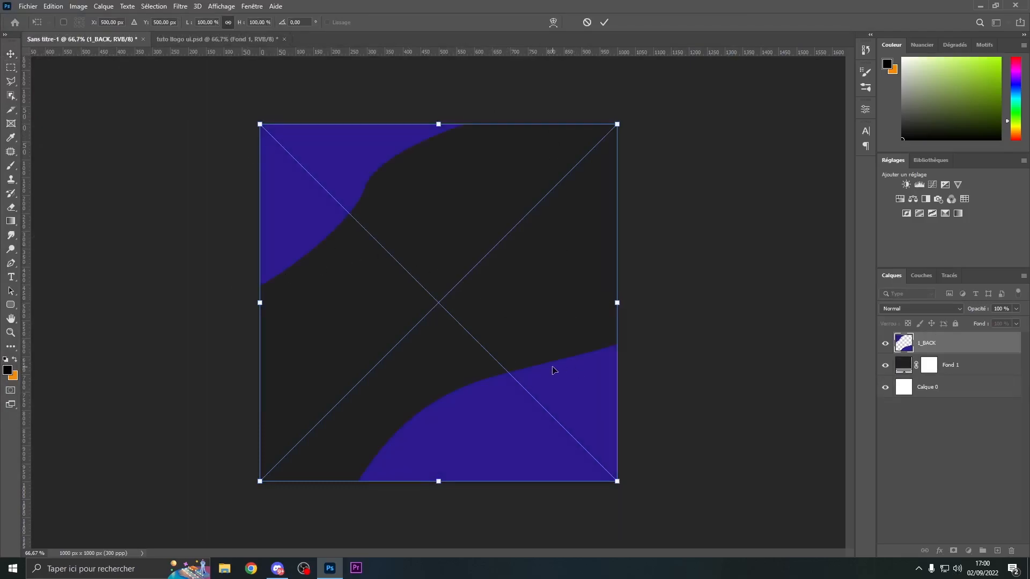
key(Return)
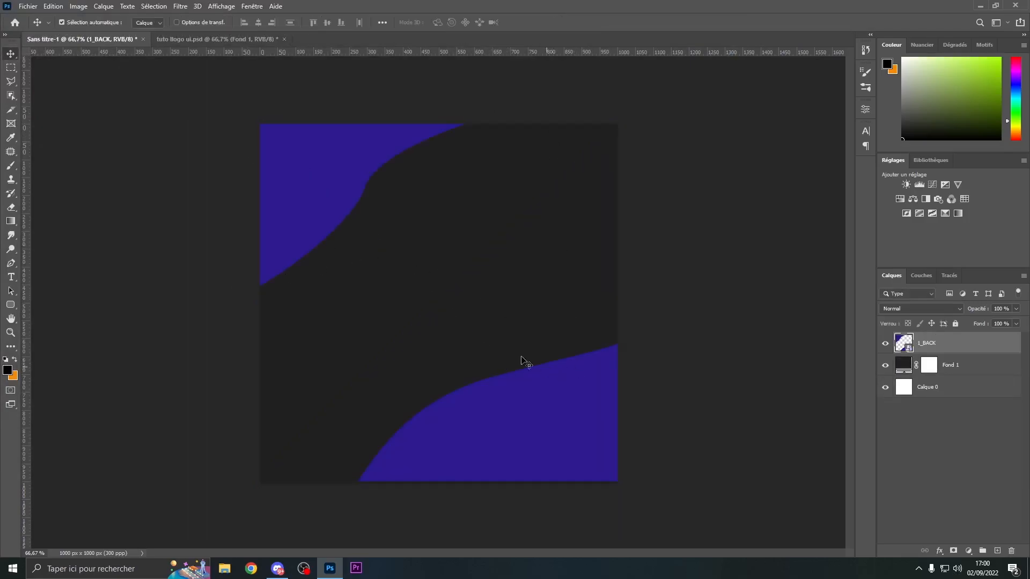
Place TEXTURE_FORM.png from the EFFETS folder as an embedded image and enlarge it to about 35.75% so it covers the whole canvas.
click(29, 6)
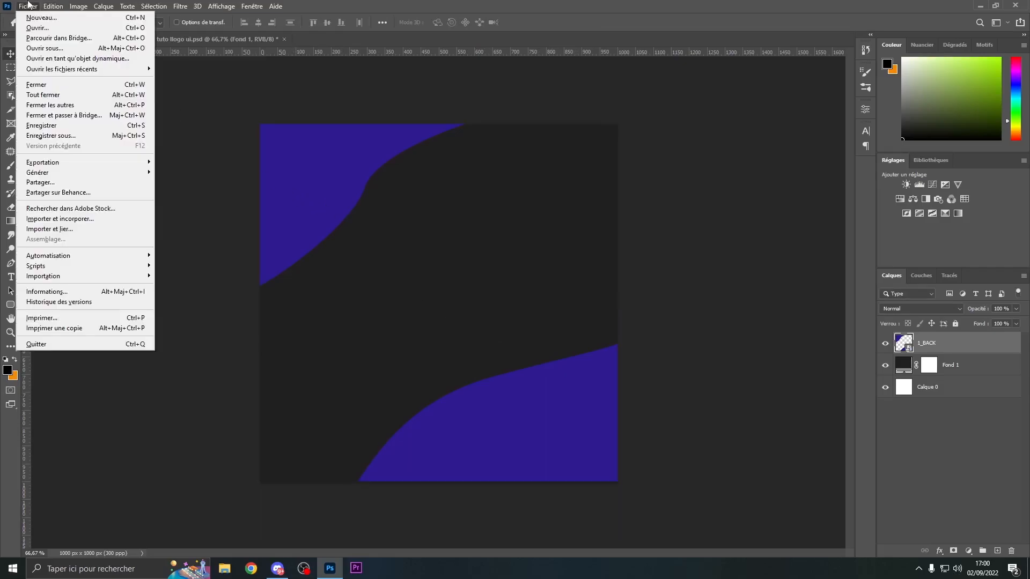
click(119, 219)
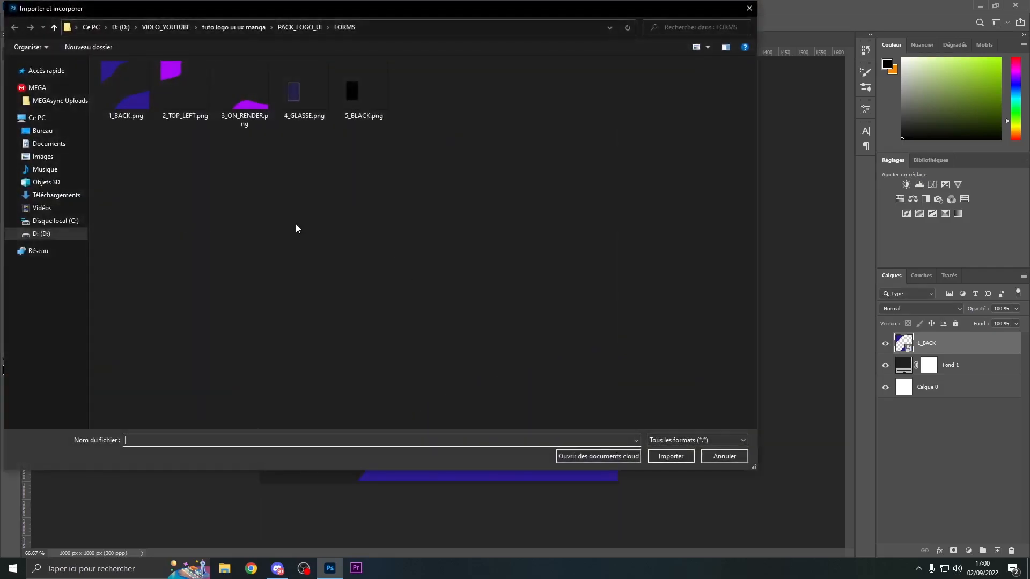
click(292, 28)
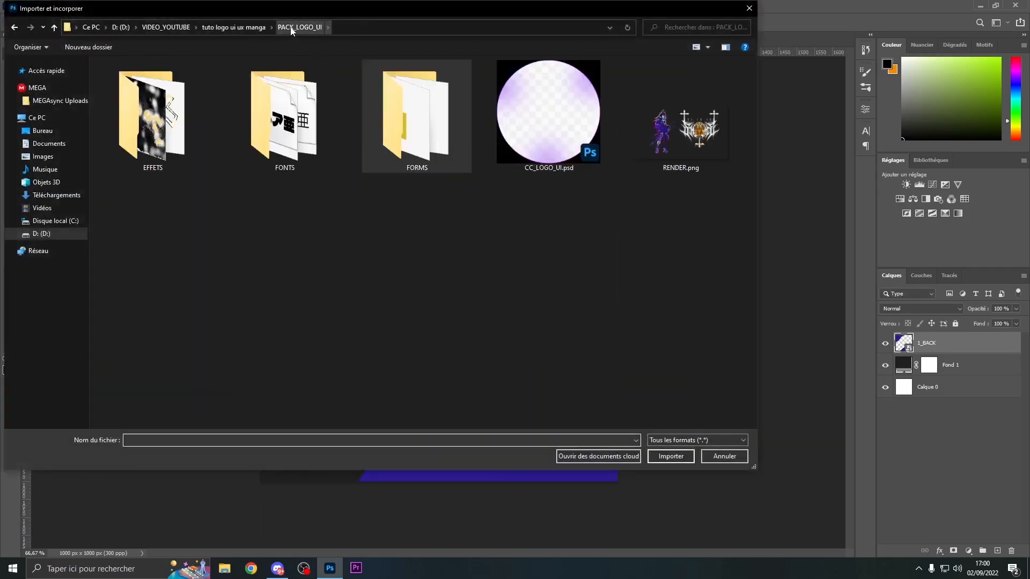
double_click(191, 109)
click(197, 103)
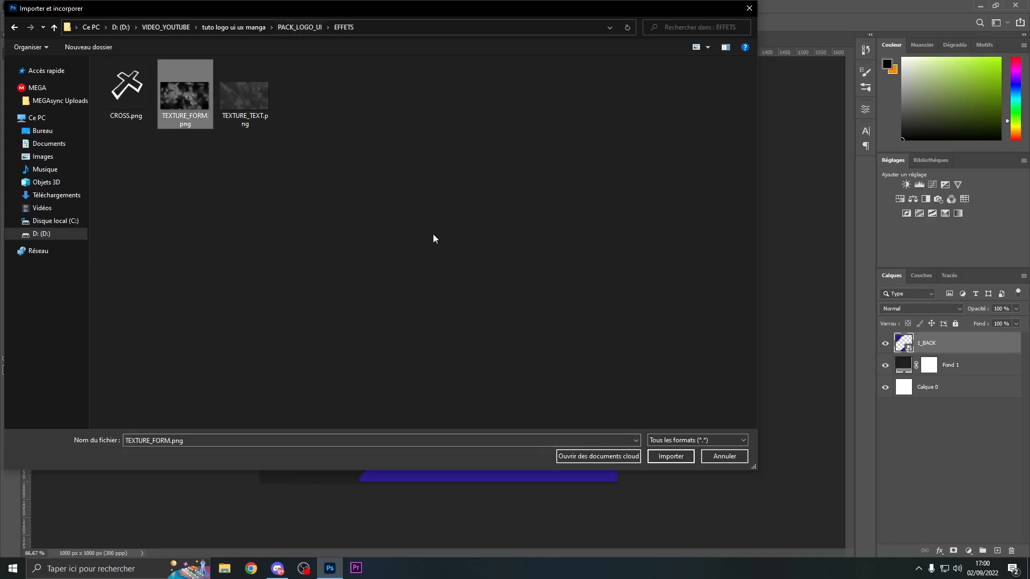
click(674, 459)
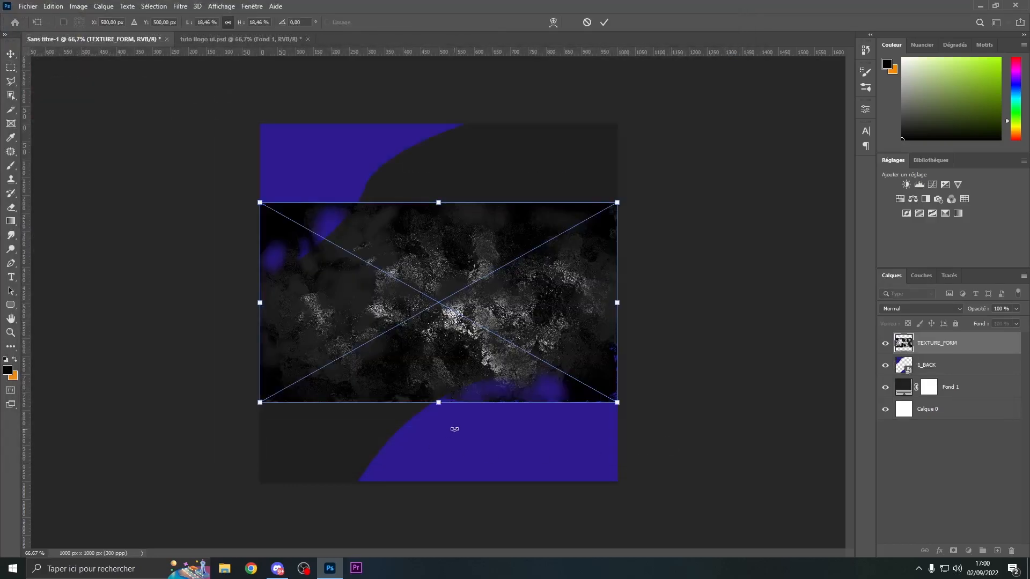
drag(438, 403, 443, 506)
drag(443, 197, 443, 107)
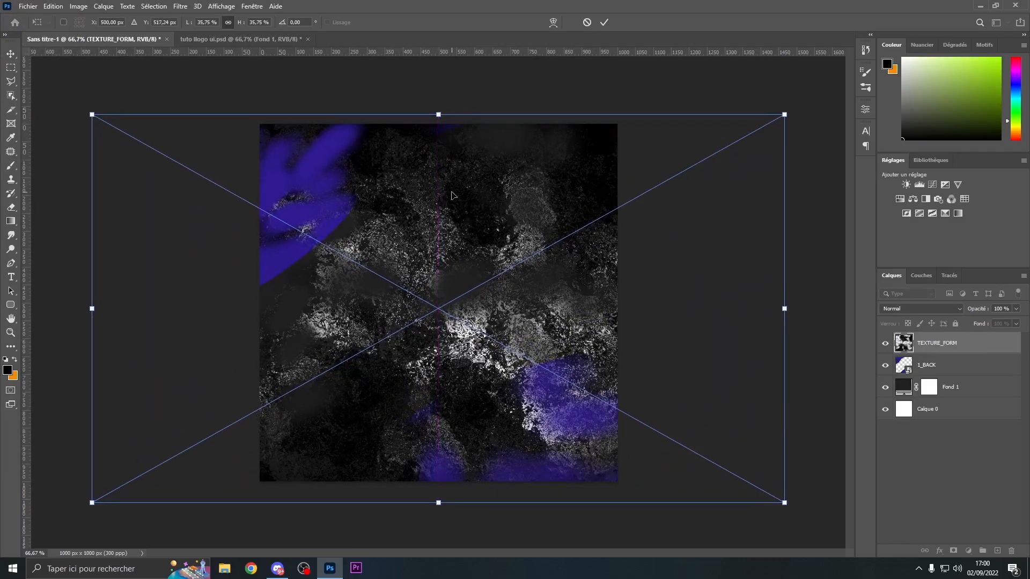
key(Return)
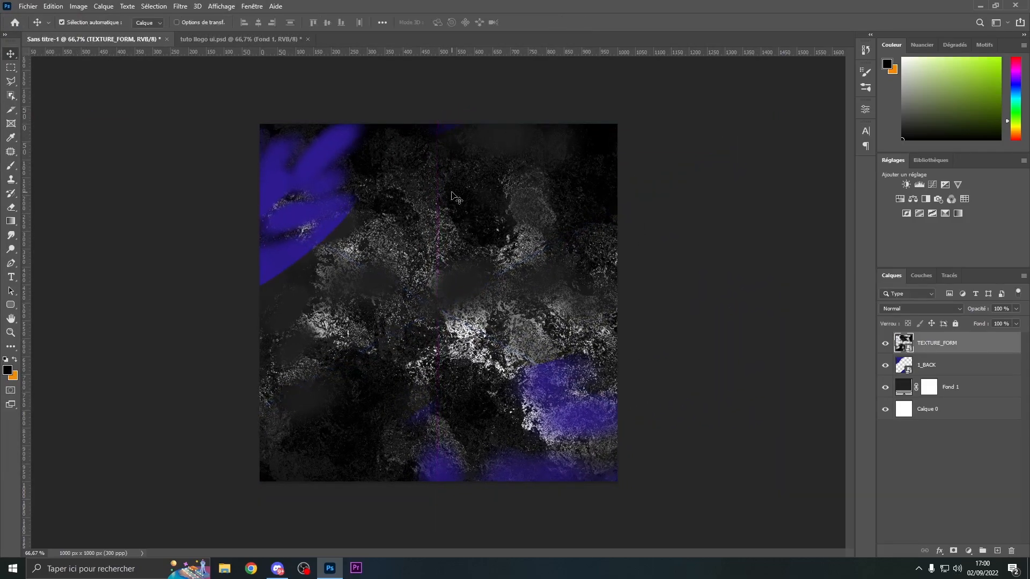
Clip the TEXTURE_FORM layer to the 1_BACK shape and set its blend mode to Soustraction.
alt+click(941, 351)
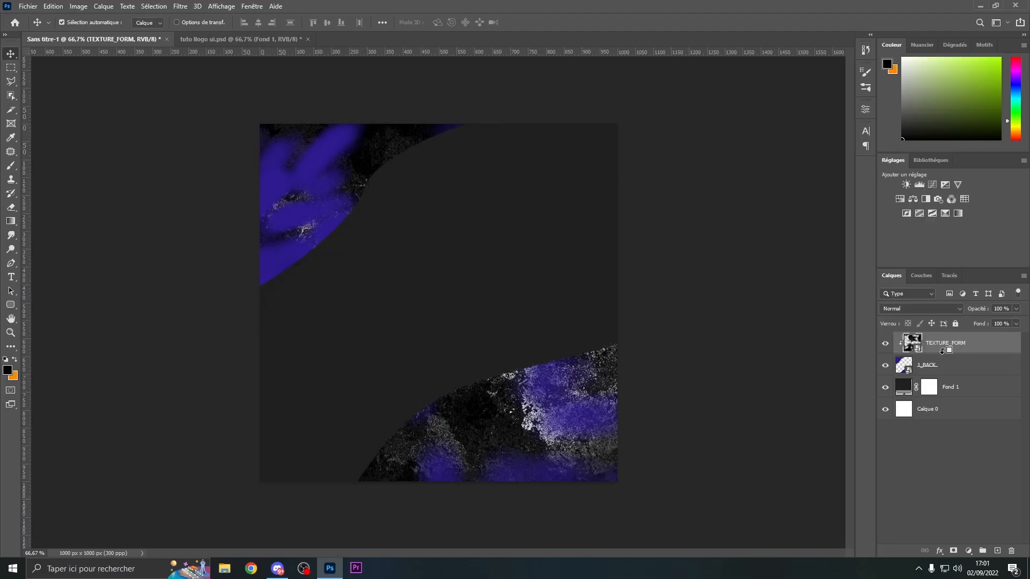
click(907, 310)
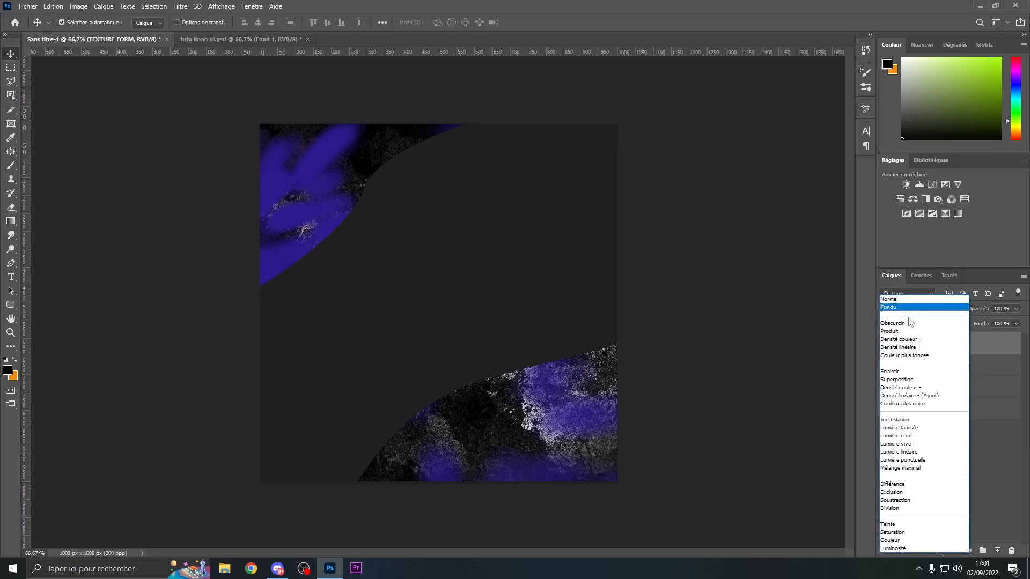
click(919, 504)
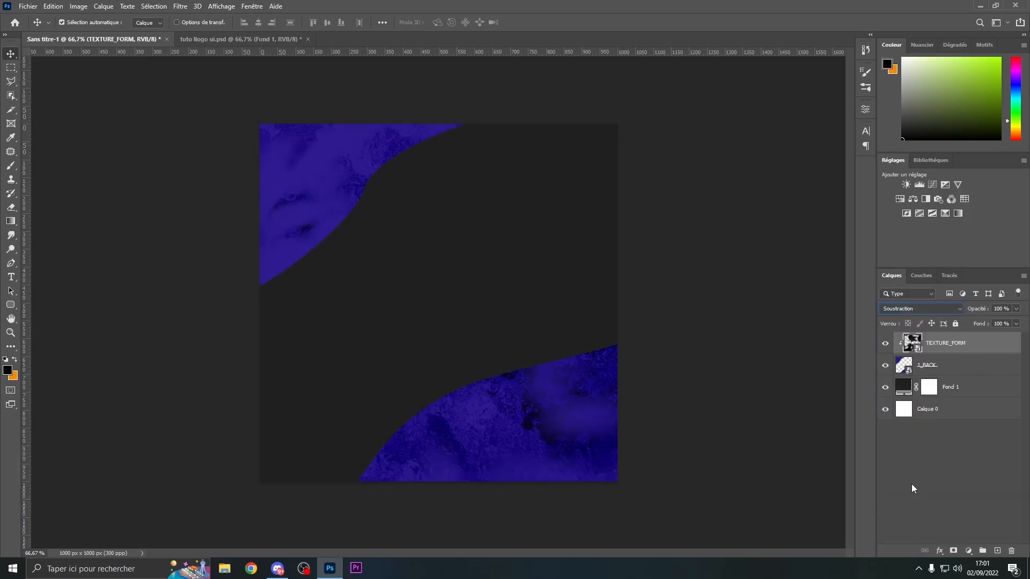
Place 2_TOP_LEFT.png from the FORMS folder as an embedded image above the texture layer.
click(28, 6)
click(97, 222)
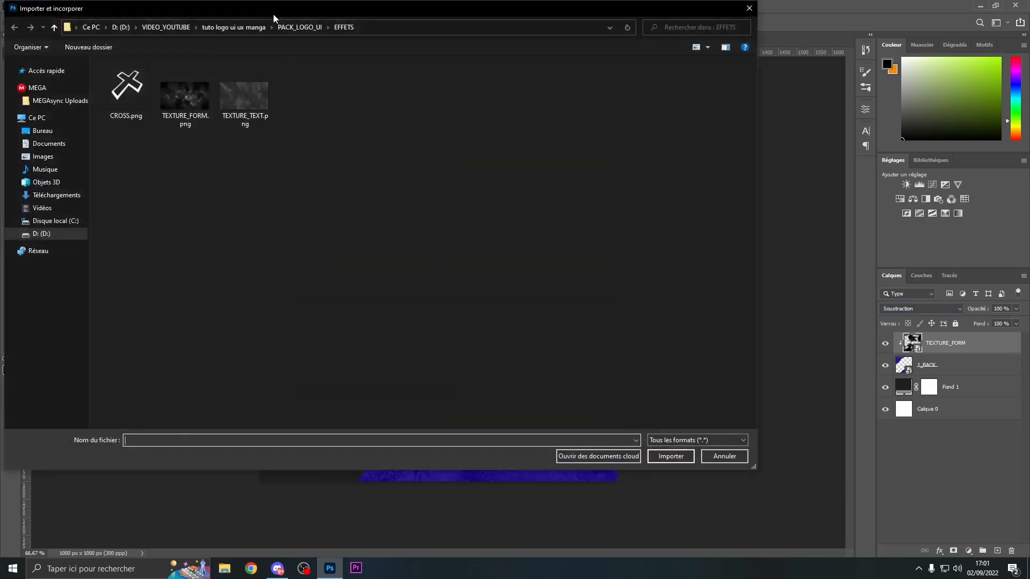
click(295, 27)
double_click(400, 142)
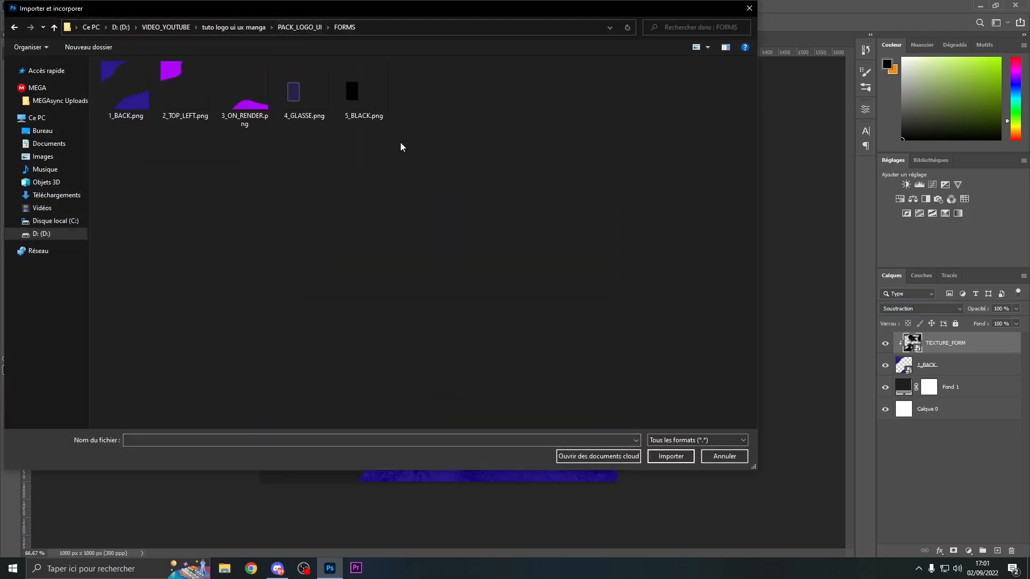
click(186, 98)
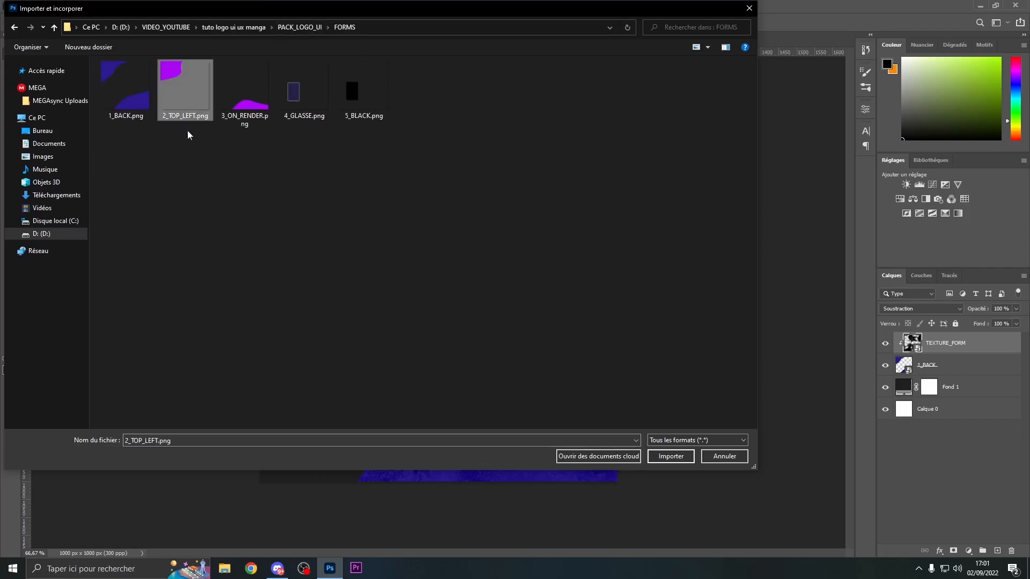
click(670, 457)
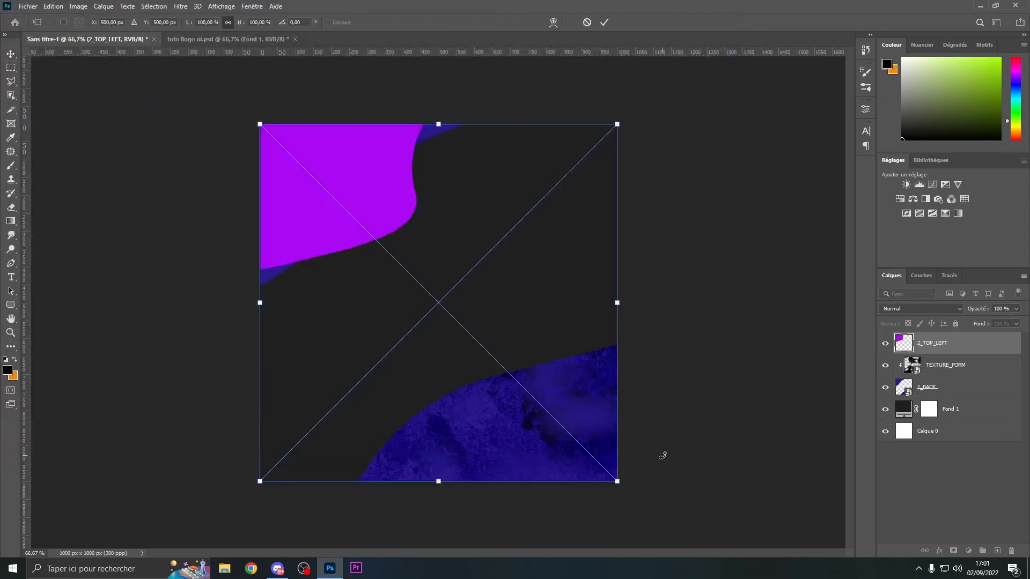
key(Return)
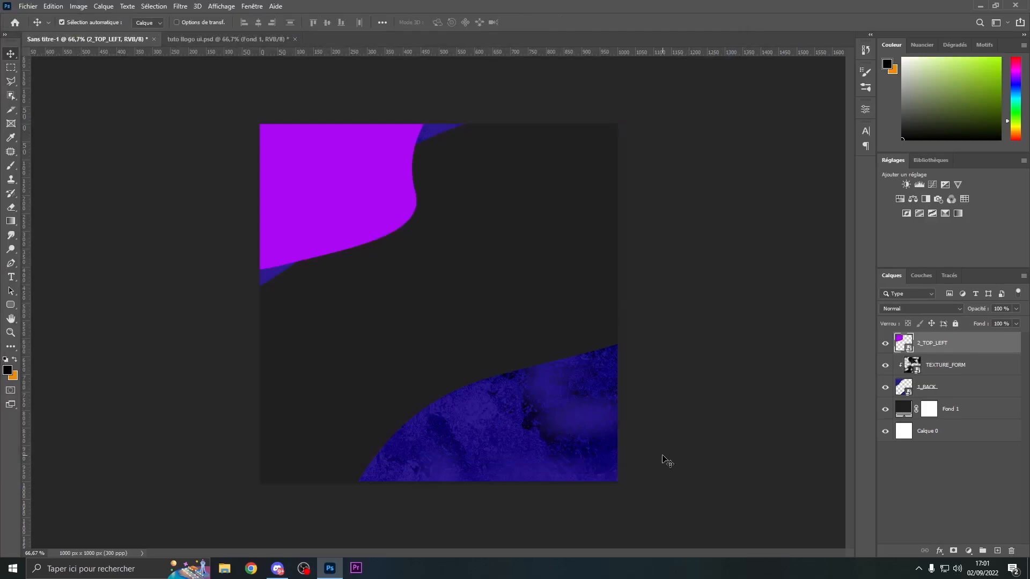
Duplicate the TEXTURE_FORM layer, move the copy above 2_TOP_LEFT and clip it to that shape.
click(974, 371)
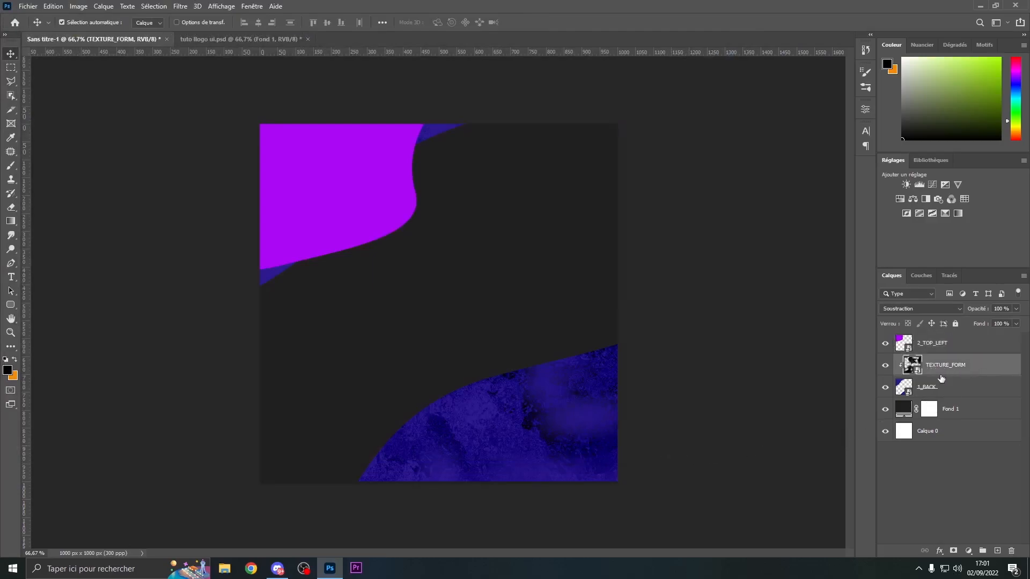
key(ctrl+j)
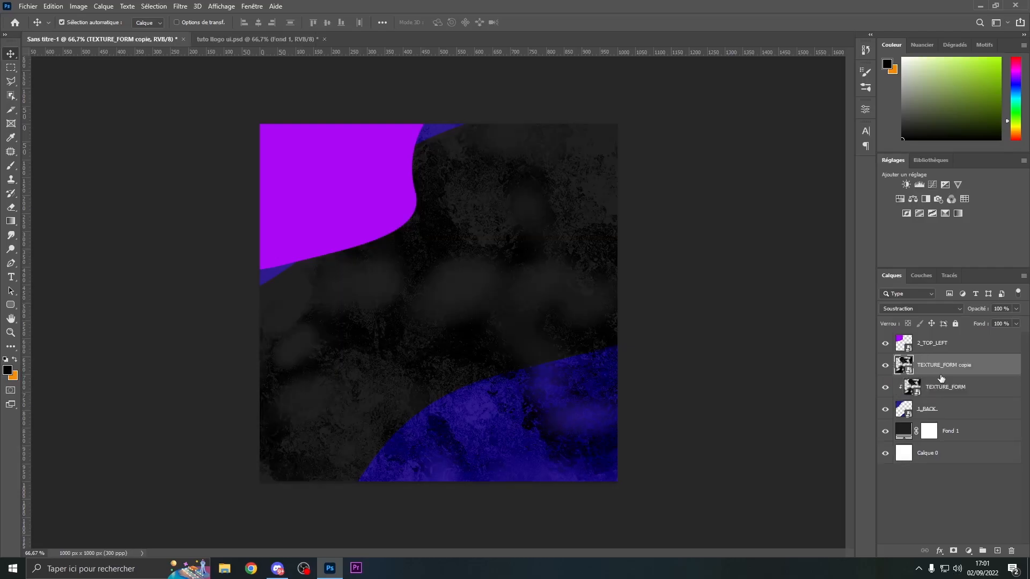
drag(943, 376, 944, 341)
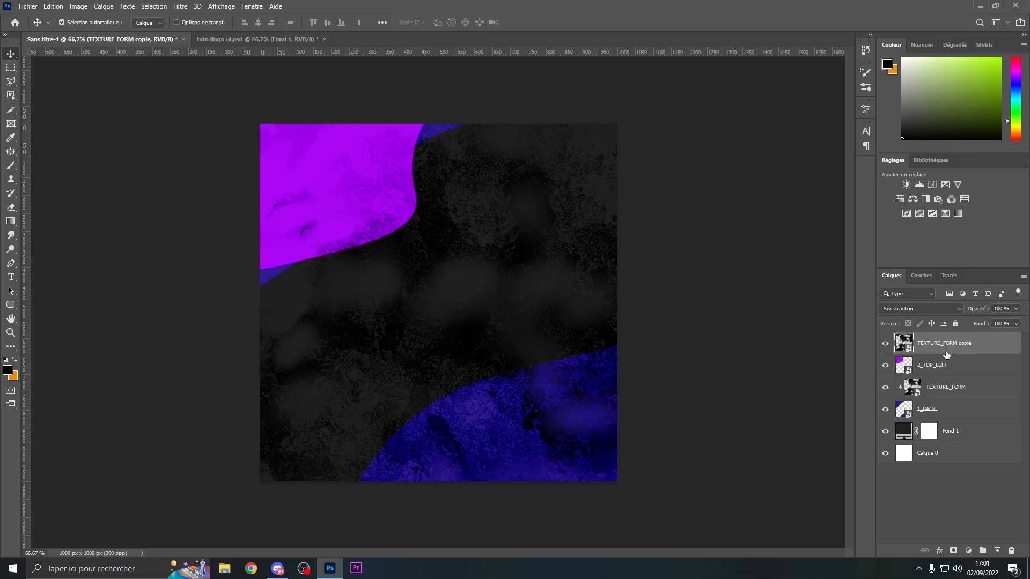
alt+click(945, 353)
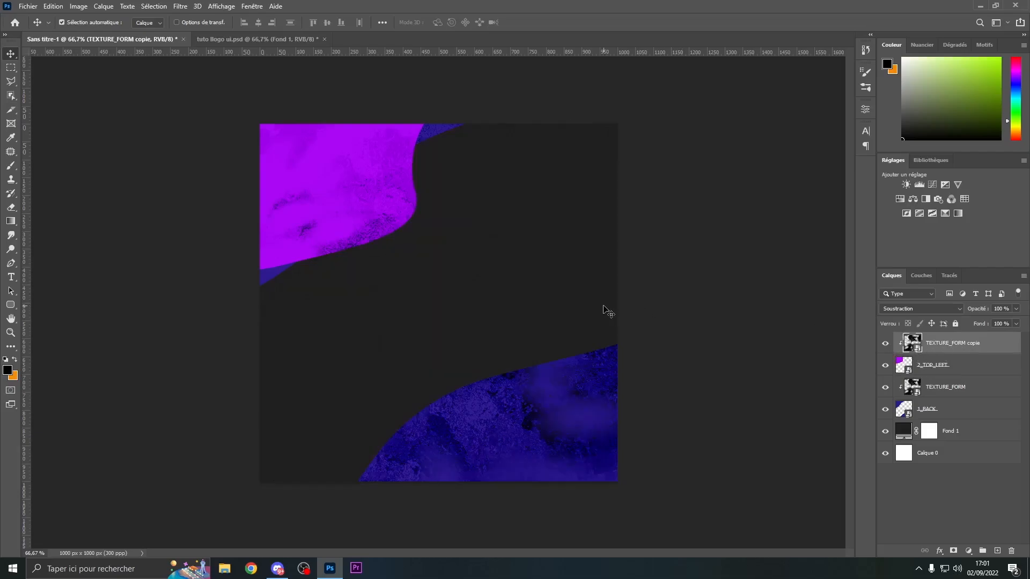
Place CROSS.png from the EFFETS folder as an embedded image, scaled to about 60%, in the upper-right area of the canvas.
click(28, 5)
click(121, 219)
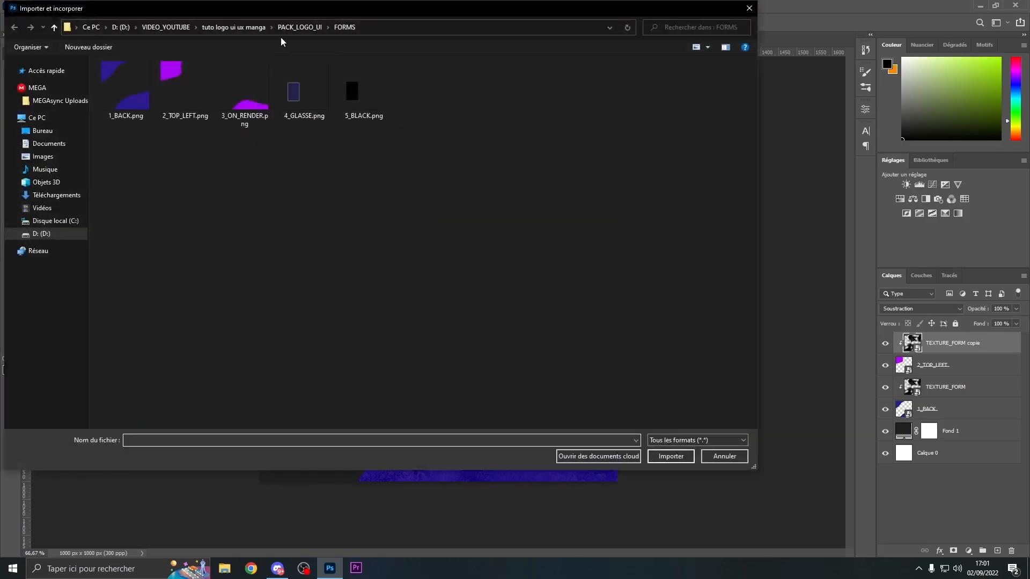
click(290, 28)
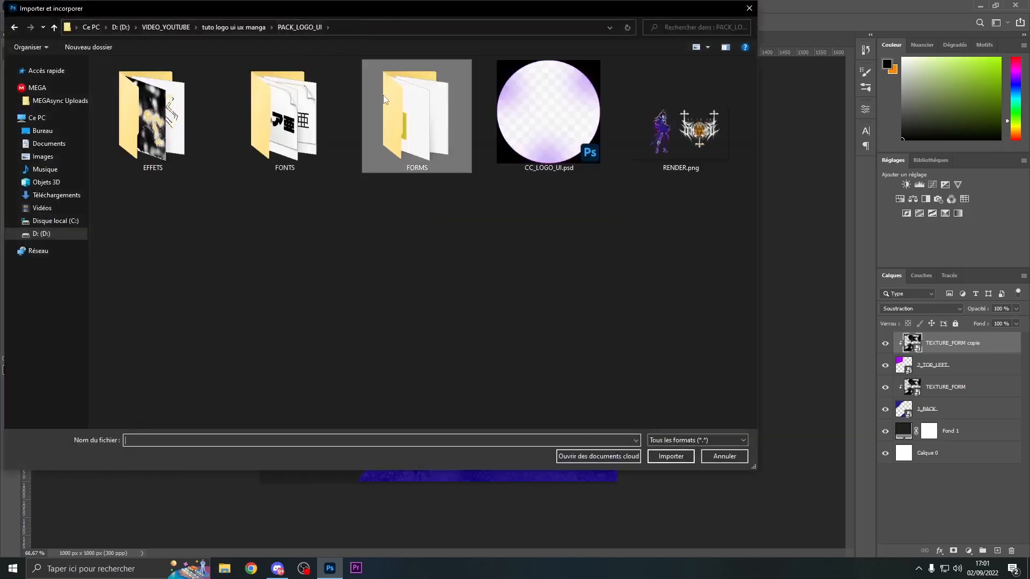
double_click(152, 115)
click(122, 106)
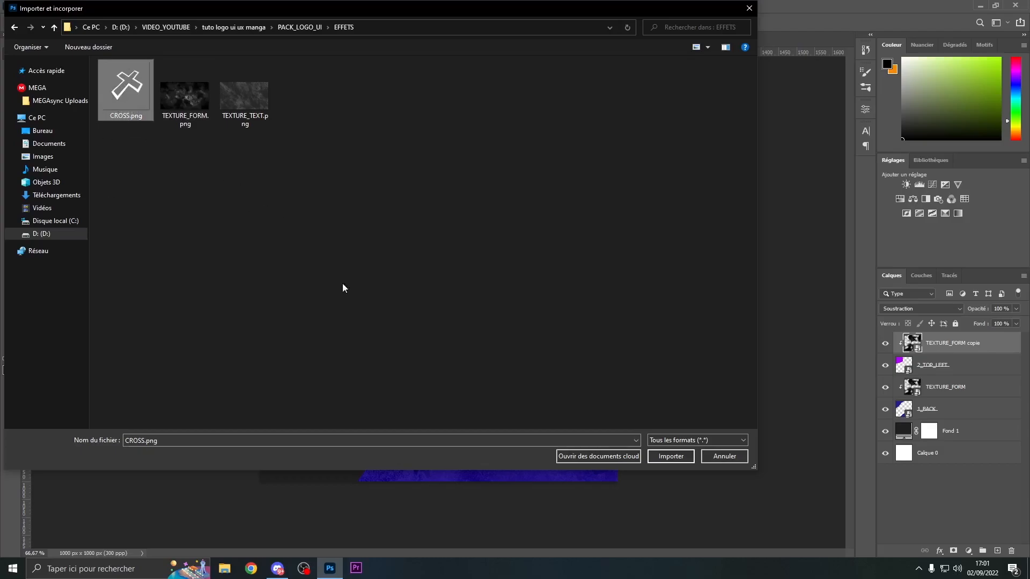
click(689, 459)
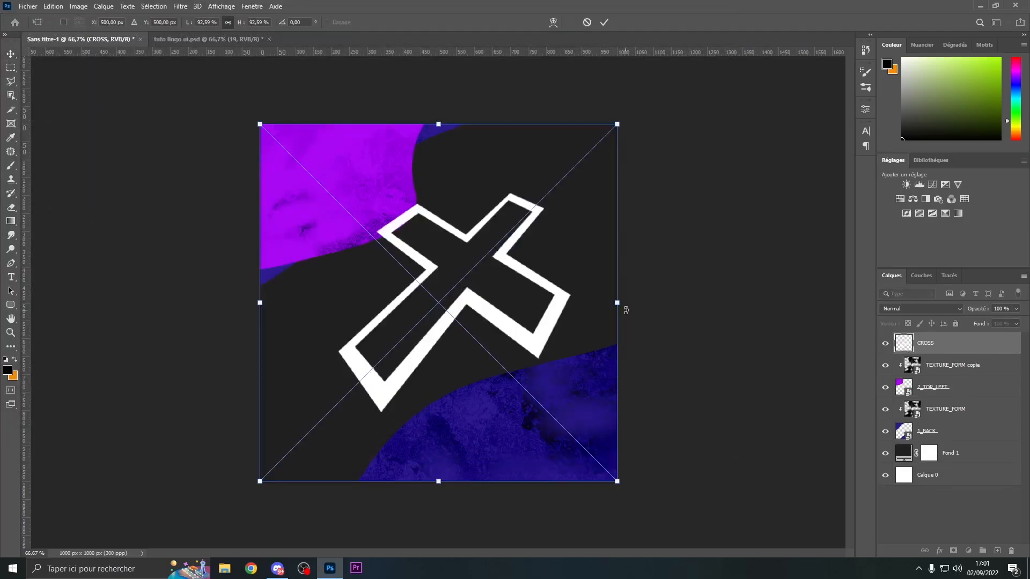
drag(606, 309, 489, 306)
drag(412, 348, 554, 271)
key(Return)
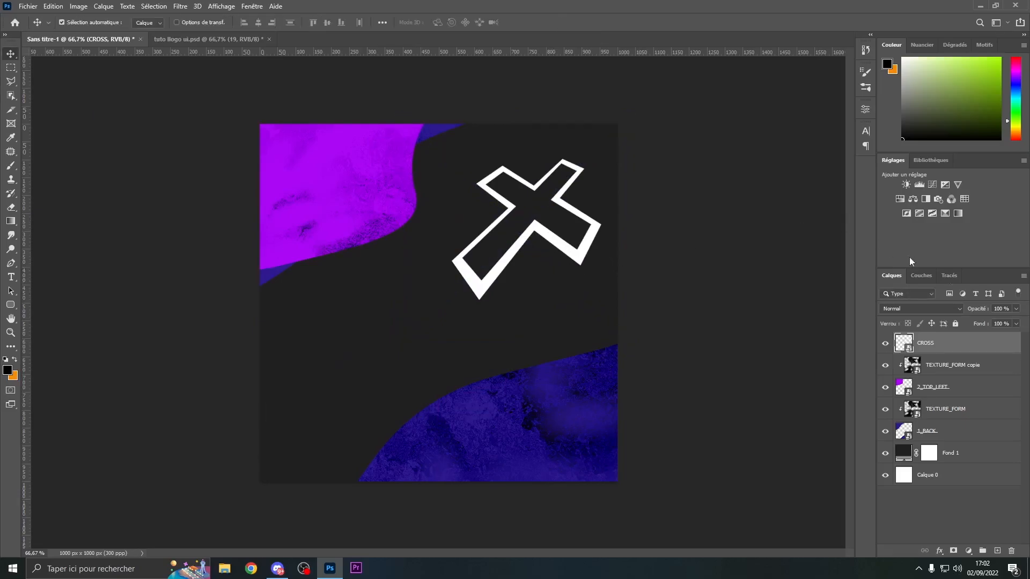
Set the CROSS layer's fill to 0% and add a 4 px inside Contour layer style.
click(1015, 324)
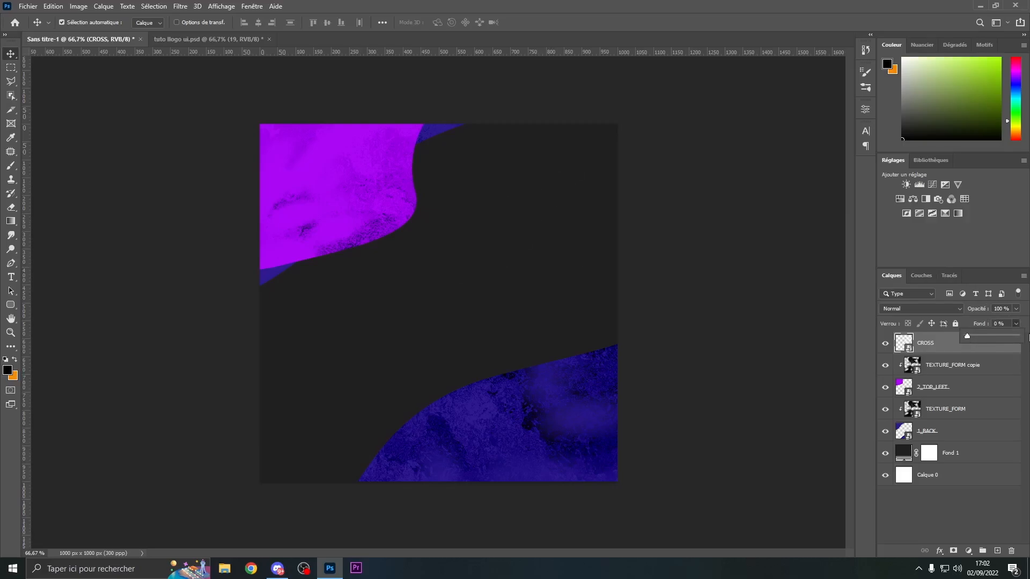
click(927, 347)
double_click(983, 353)
drag(647, 65, 603, 67)
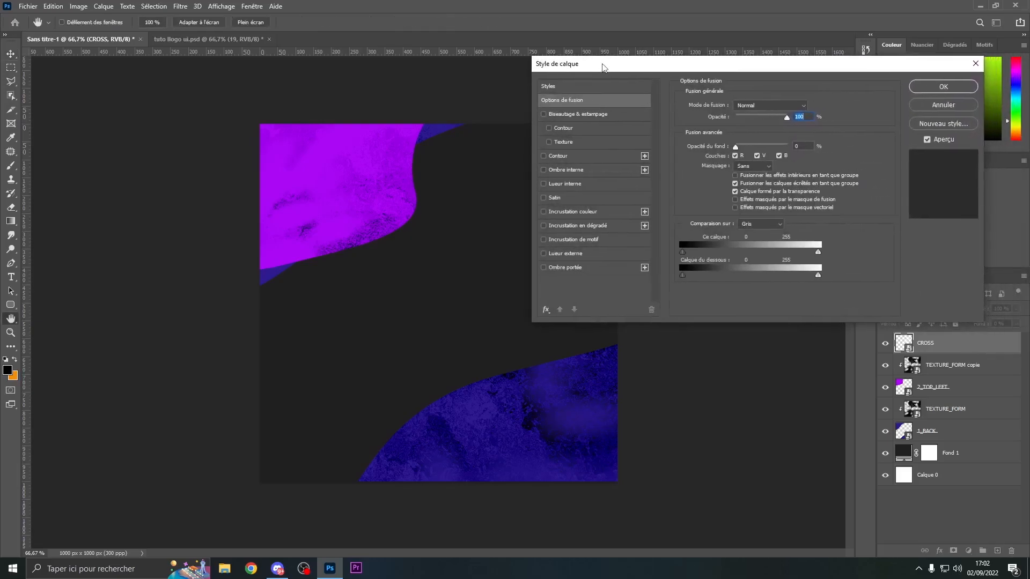
click(559, 158)
drag(706, 63, 753, 65)
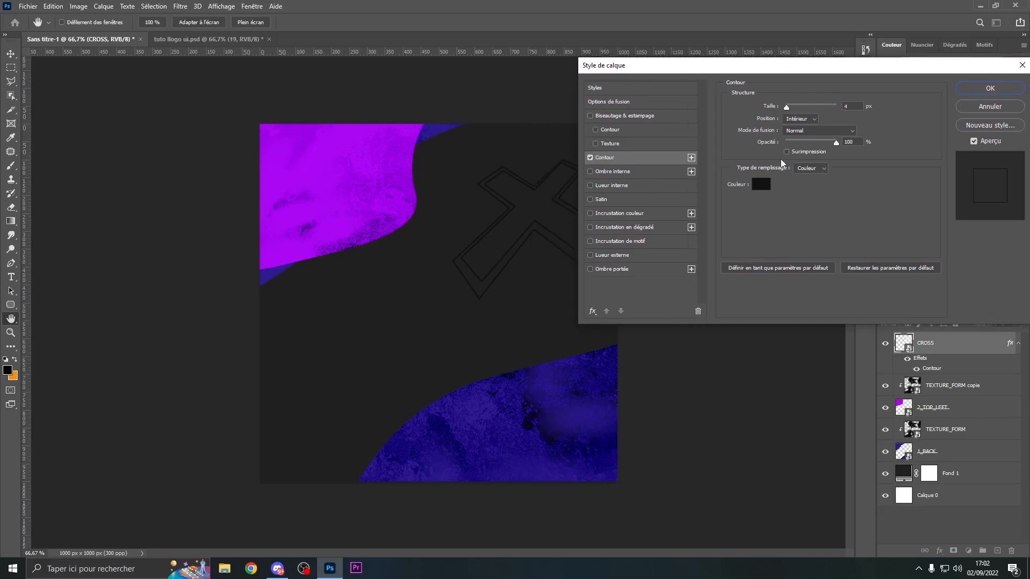
Set the cross's Contour colour to #2e1b90, sampled from the blue back shape, and apply the layer style.
click(770, 184)
drag(354, 42, 459, 64)
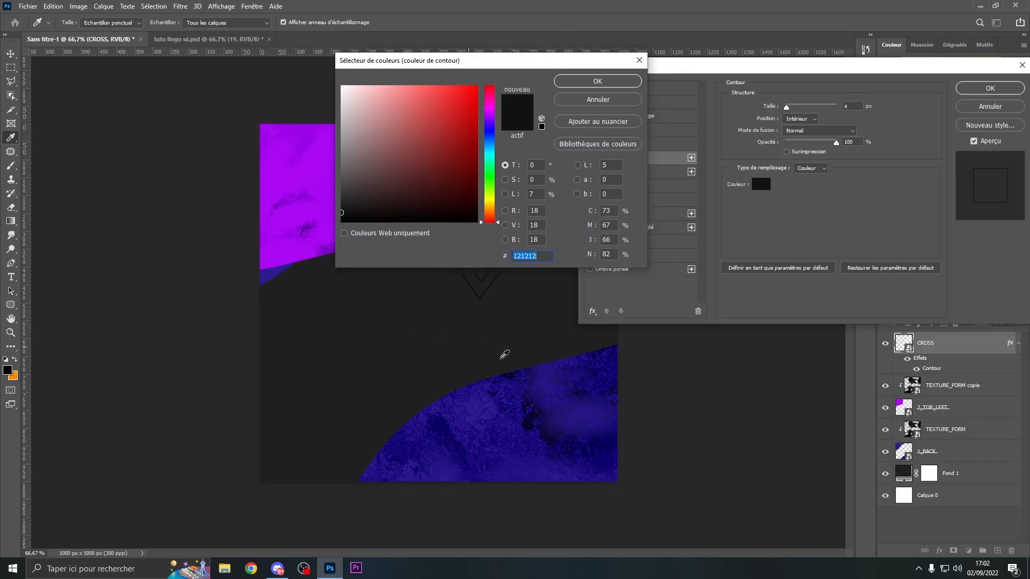
click(274, 271)
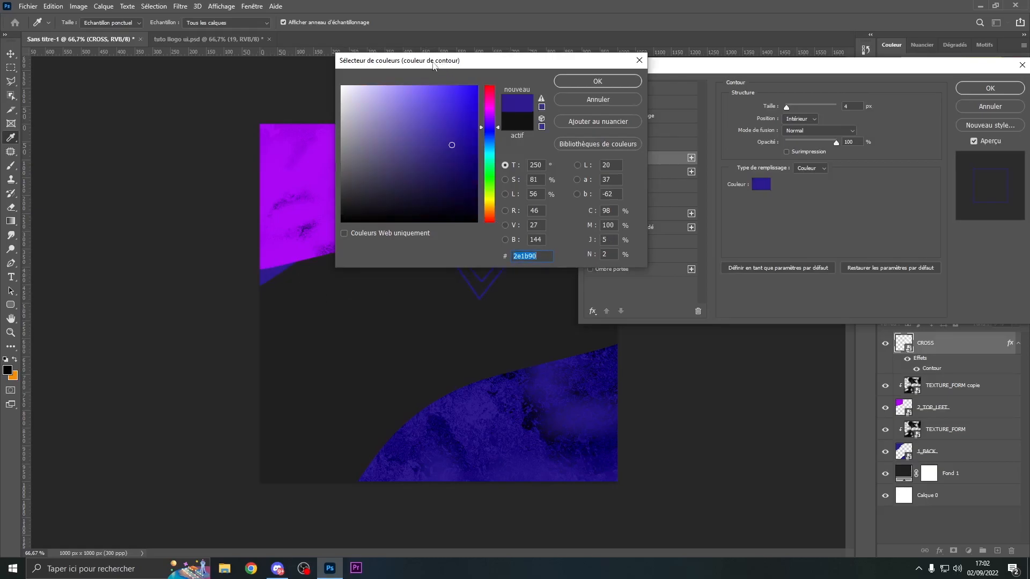
drag(445, 66, 295, 66)
drag(368, 65, 313, 74)
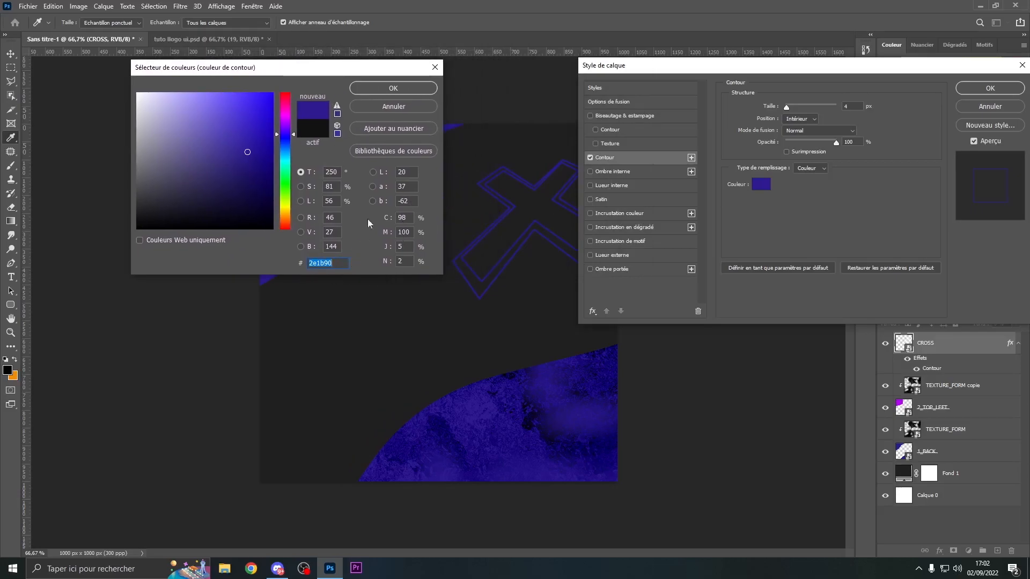
click(374, 91)
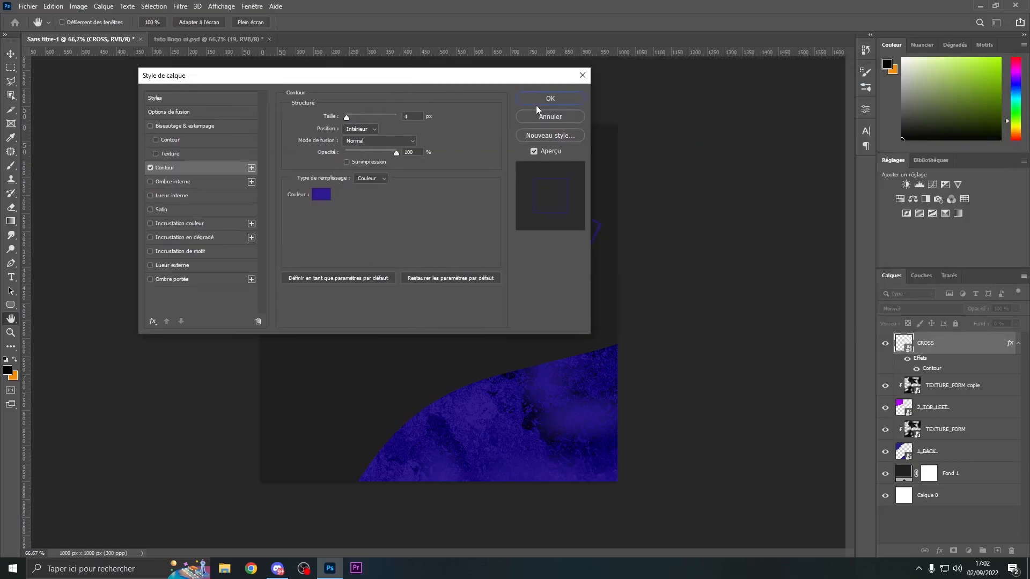
click(536, 104)
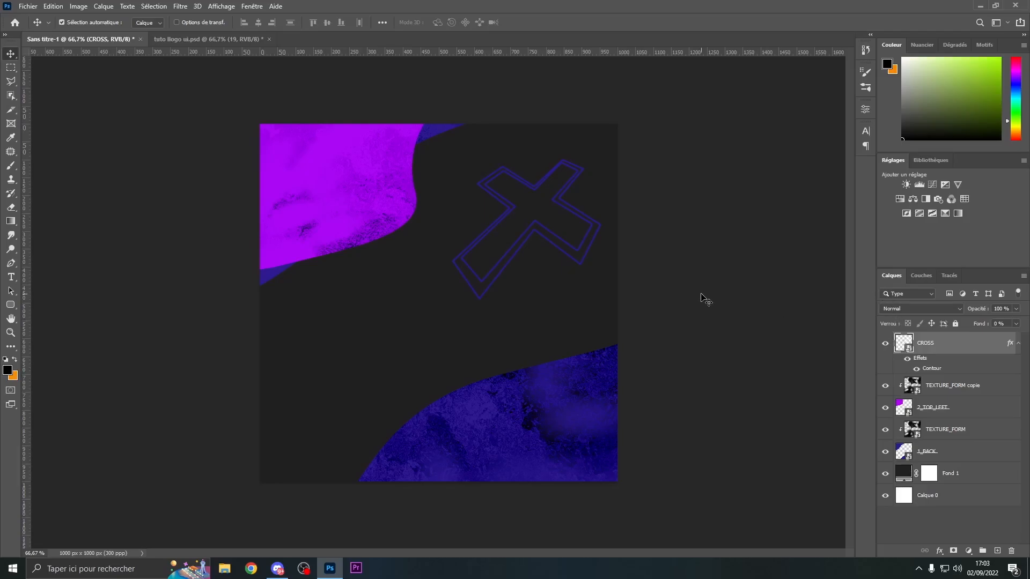
Enlarge the cross to about 76.5% and position it so it runs past the canvas's right edge.
key(ctrl+t)
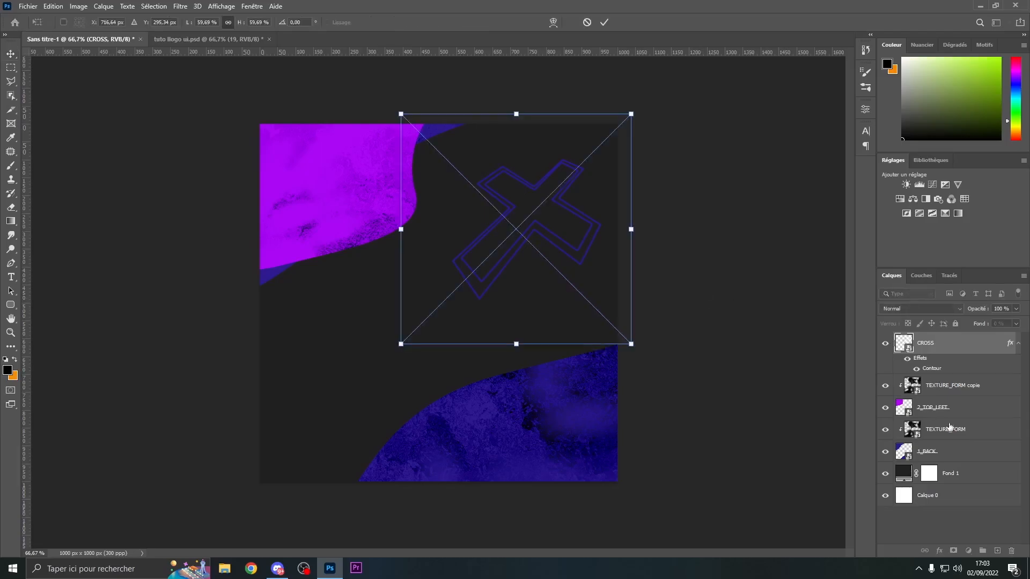
drag(631, 231, 678, 273)
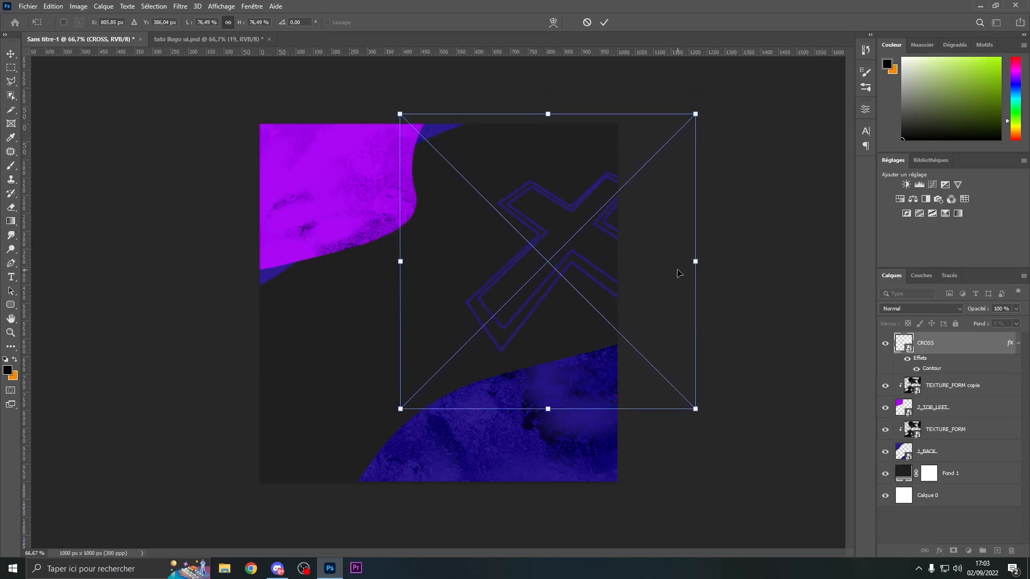
key(Return)
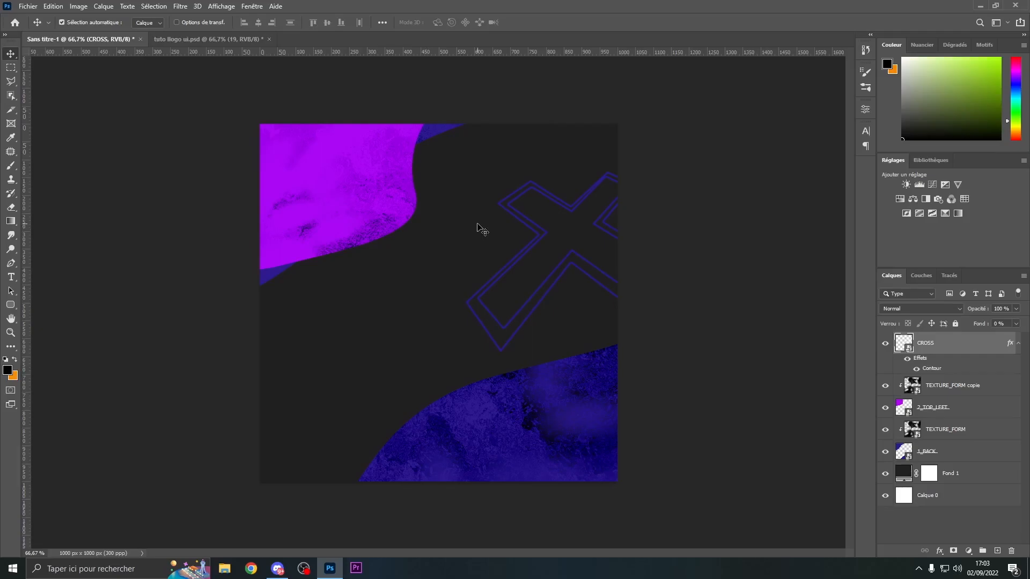
Place RENDER.png from the PACK_LOGO_UI folder as an embedded image.
click(28, 7)
click(123, 216)
click(290, 27)
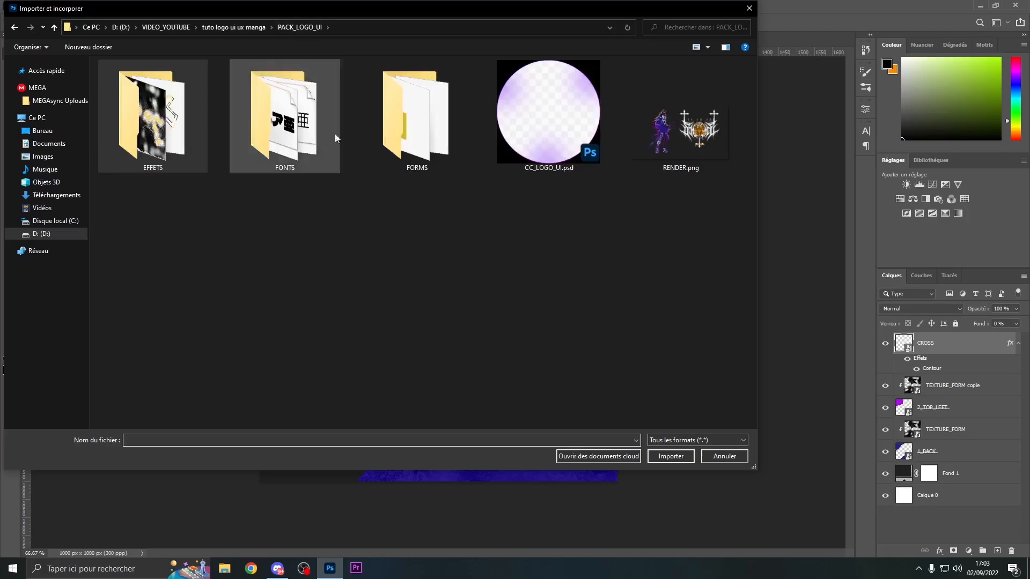
click(669, 139)
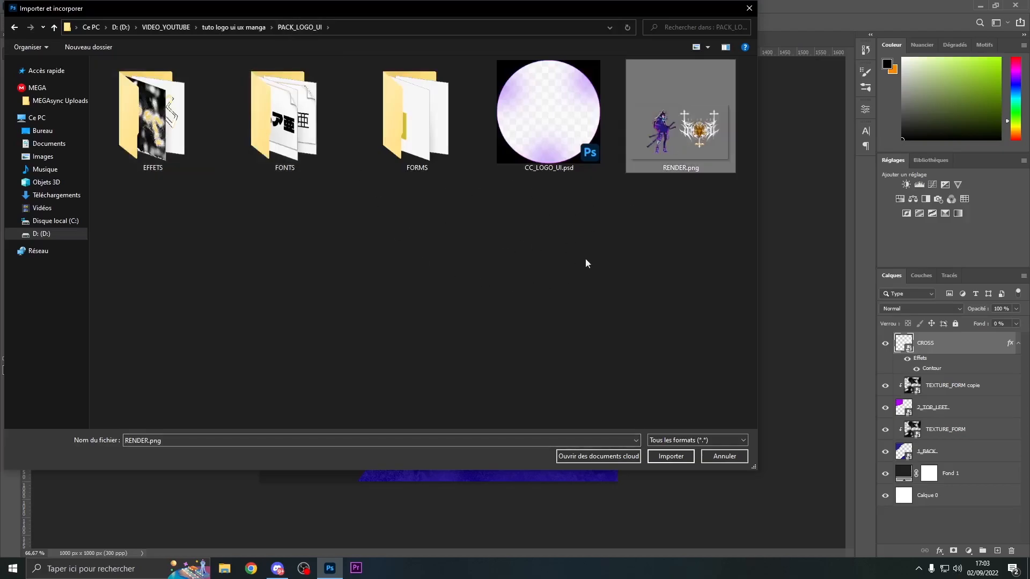
click(674, 461)
scroll(377, 290, down, 2)
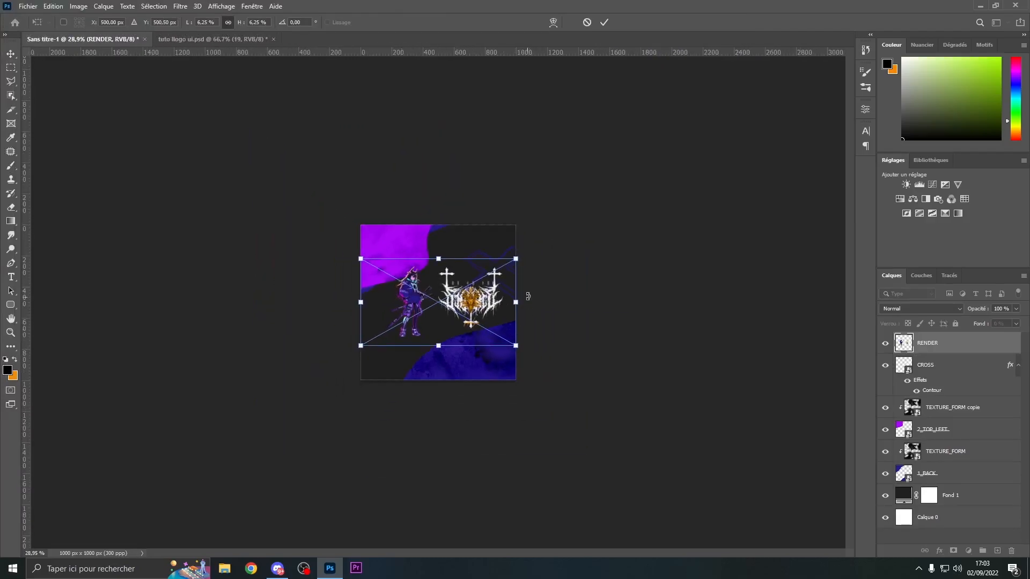
Enlarge the render to about 36.75% and position it so the character's head and upper body fill the canvas.
drag(516, 302, 922, 302)
drag(644, 142, 651, 30)
drag(672, 153, 539, 334)
drag(508, 211, 509, 90)
drag(319, 340, 404, 395)
drag(603, 150, 604, 173)
drag(536, 340, 540, 319)
drag(603, 158, 600, 172)
drag(552, 314, 554, 314)
key(Return)
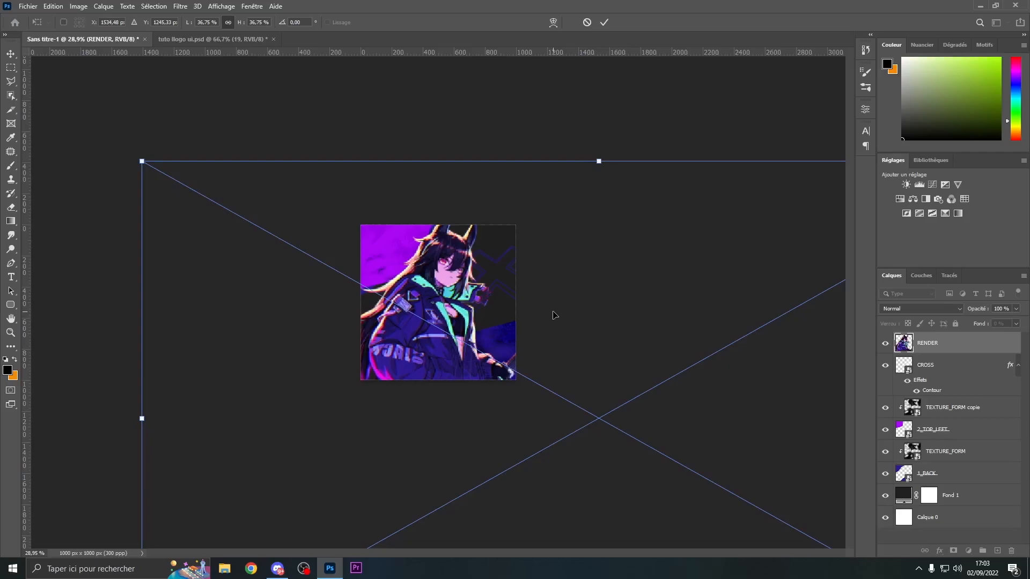
Nudge the character render slightly upward on the canvas.
key(ctrl+0)
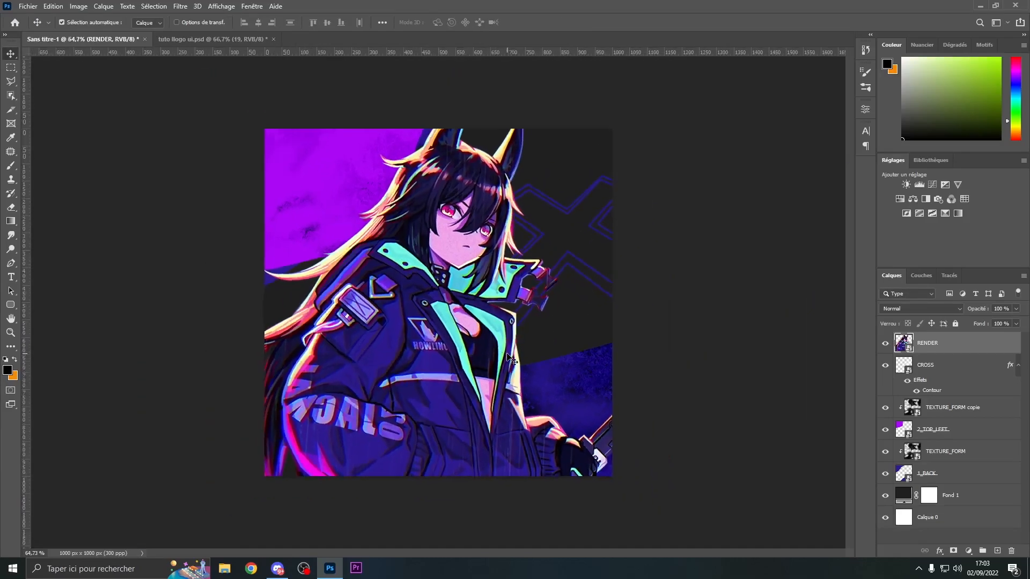
scroll(509, 359, down, 5)
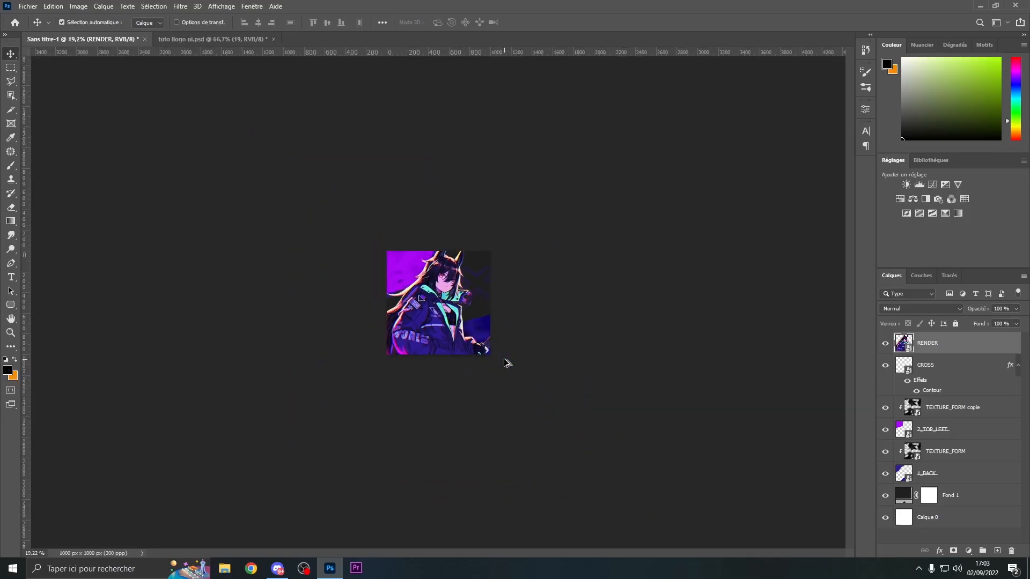
scroll(481, 354, up, 1)
scroll(479, 350, down, 2)
scroll(478, 351, up, 2)
scroll(507, 368, up, 4)
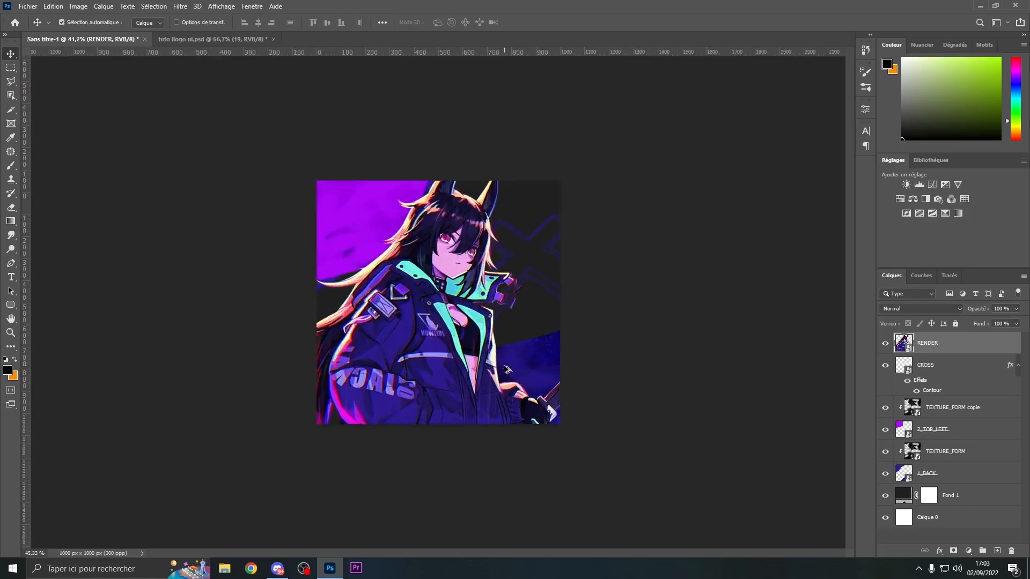
drag(488, 395, 491, 372)
Place 3_ON_RENDER.png from the FORMS folder as an embedded image above the RENDER layer.
click(28, 6)
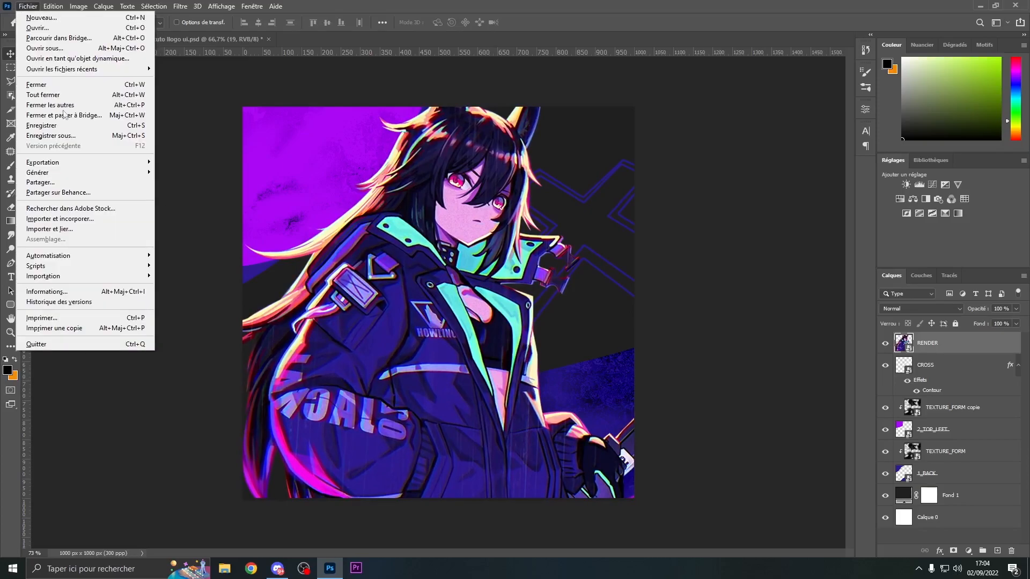
click(102, 217)
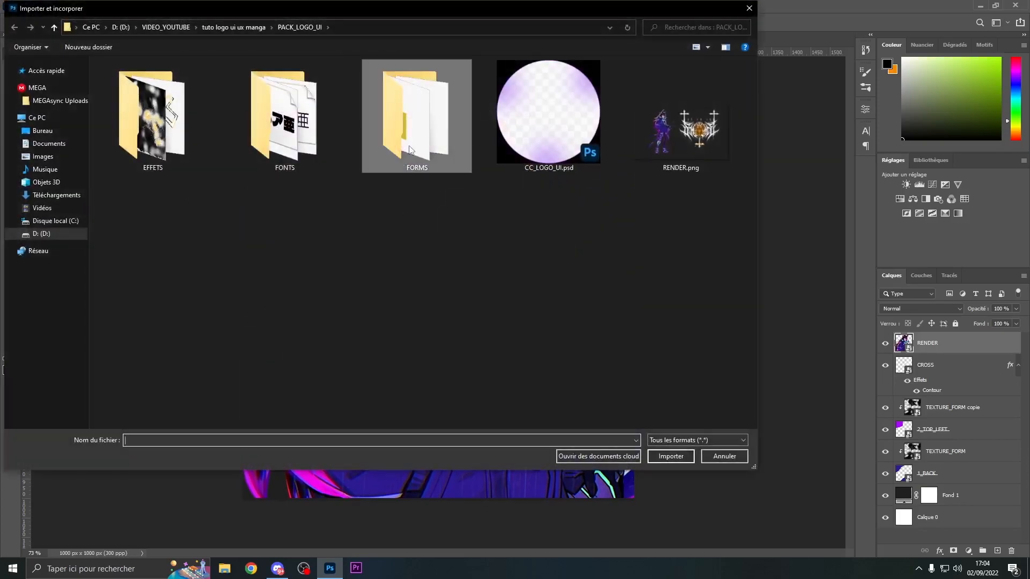
double_click(409, 146)
click(242, 100)
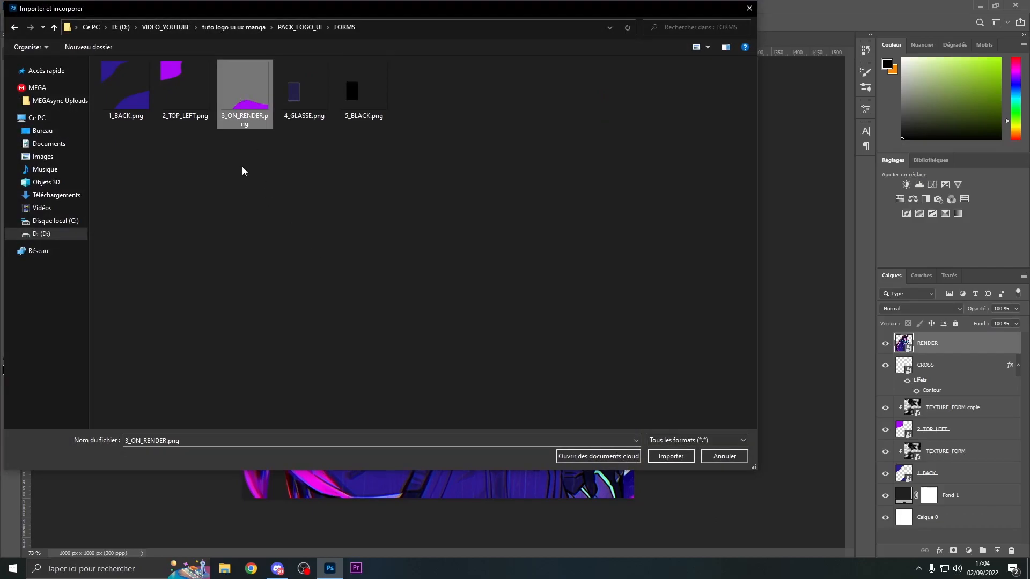
click(670, 456)
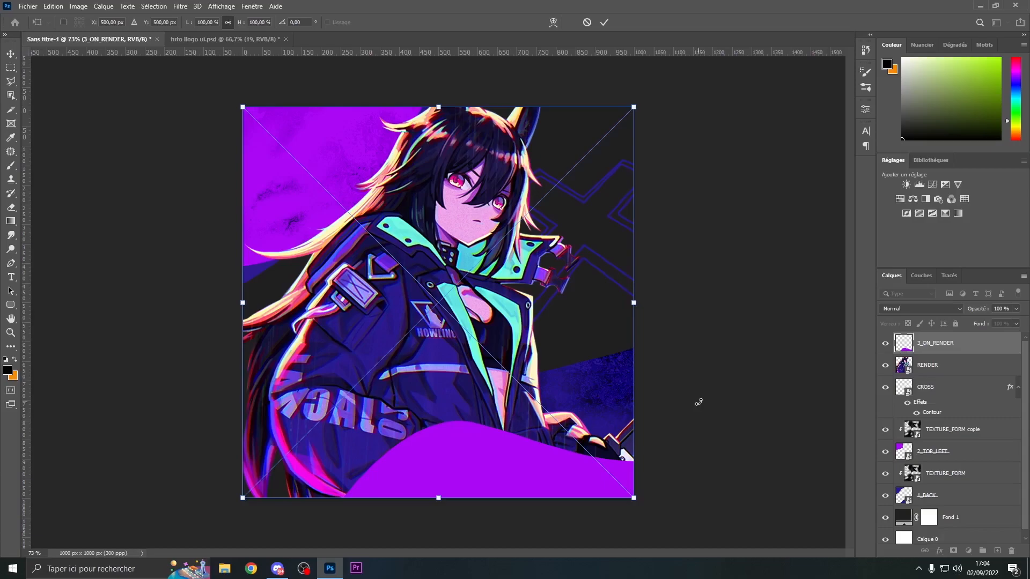
key(Return)
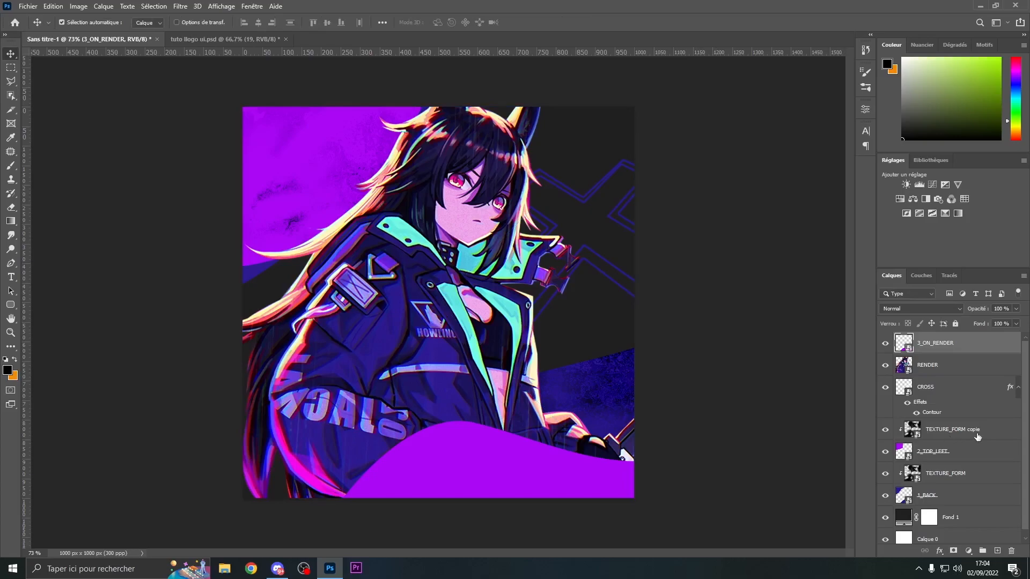
Duplicate the TEXTURE_FORM copie layer, move the duplicate above 3_ON_RENDER and clip it to that purple shape.
click(960, 436)
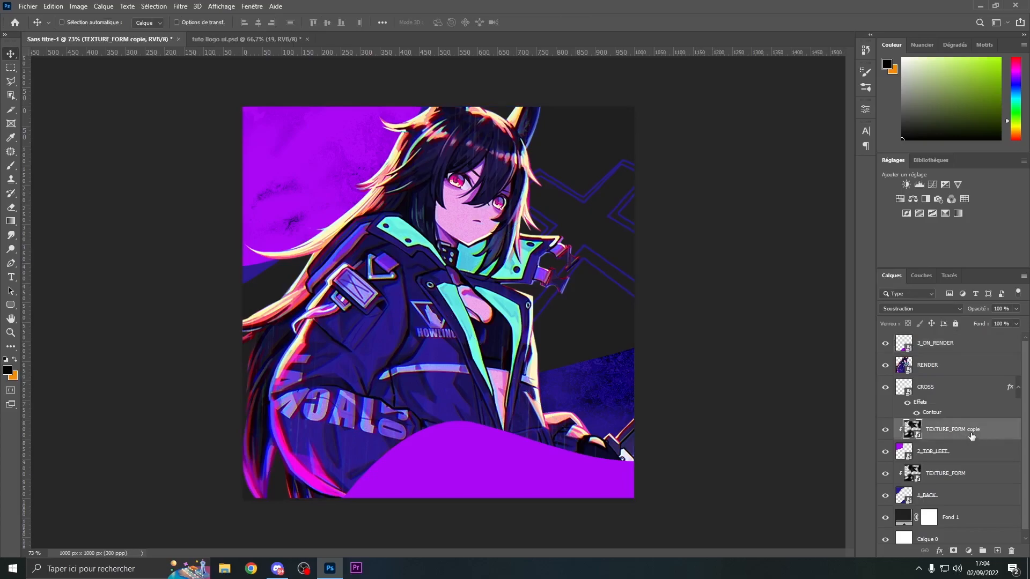
key(ctrl+j)
drag(971, 435, 953, 351)
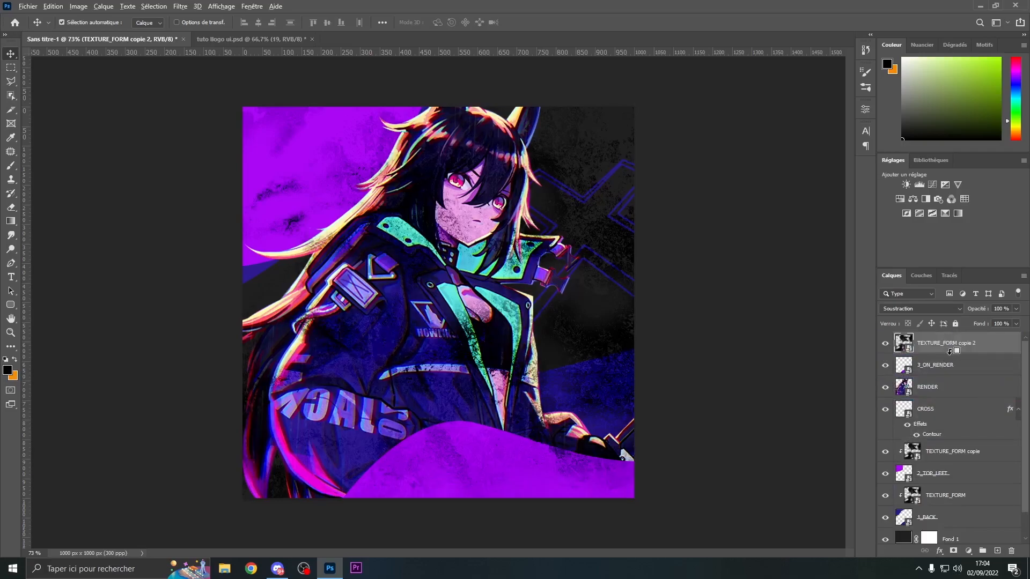
alt+click(952, 354)
scroll(538, 324, down, 3)
scroll(537, 324, up, 3)
scroll(568, 406, up, 1)
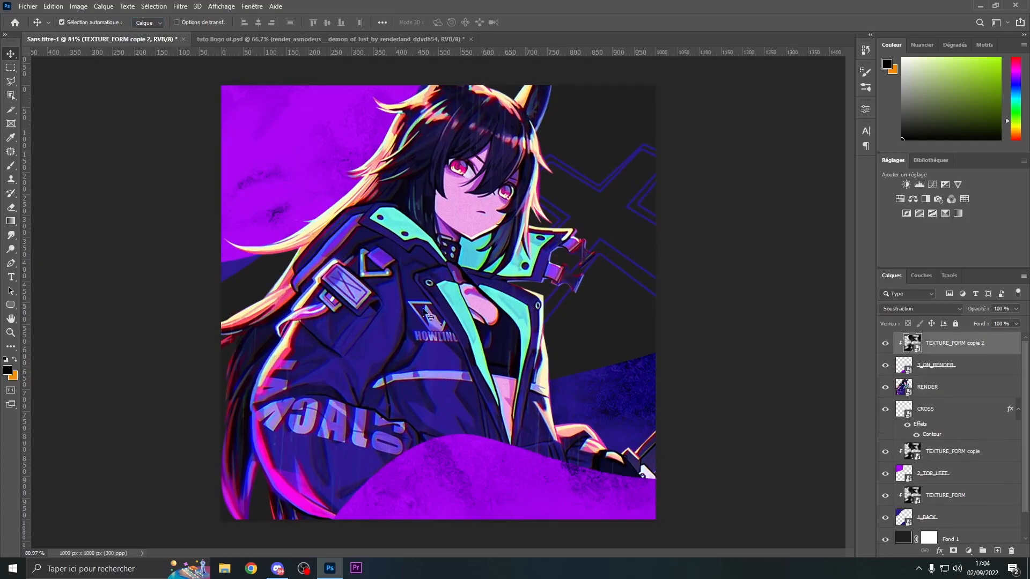
Add a 6 px outside stroke with normal blending to the RENDER layer.
click(972, 392)
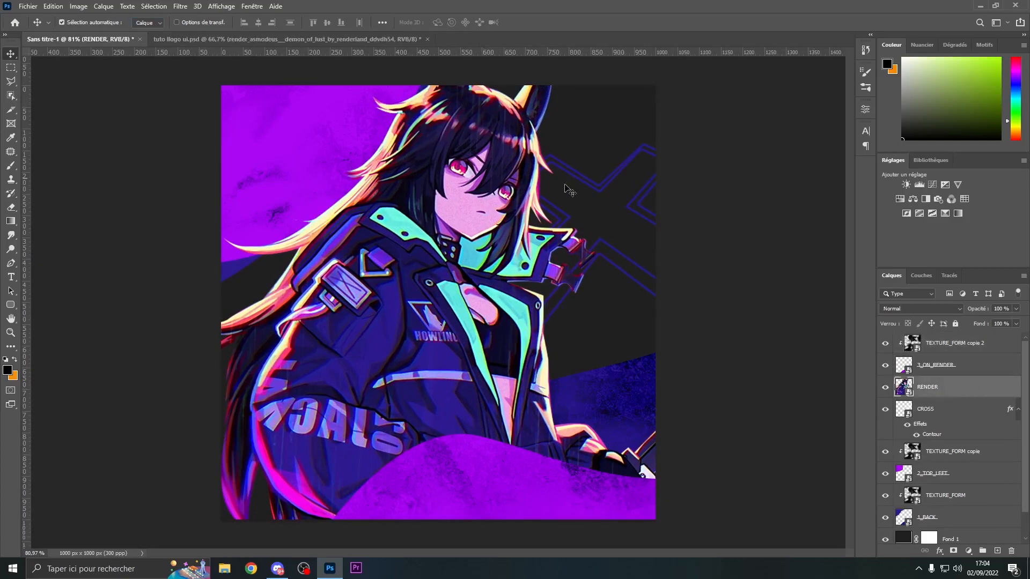
double_click(981, 389)
drag(197, 81, 588, 92)
click(567, 184)
click(771, 146)
click(767, 142)
drag(756, 134, 758, 133)
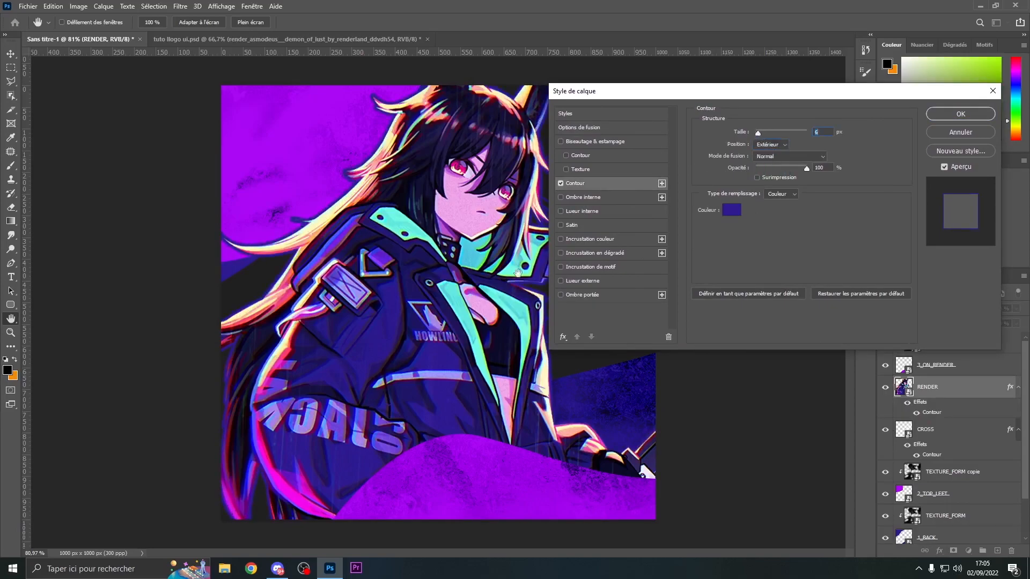
Set the RENDER stroke's colour to black.
click(732, 210)
drag(199, 73, 692, 98)
click(509, 173)
drag(625, 230, 627, 255)
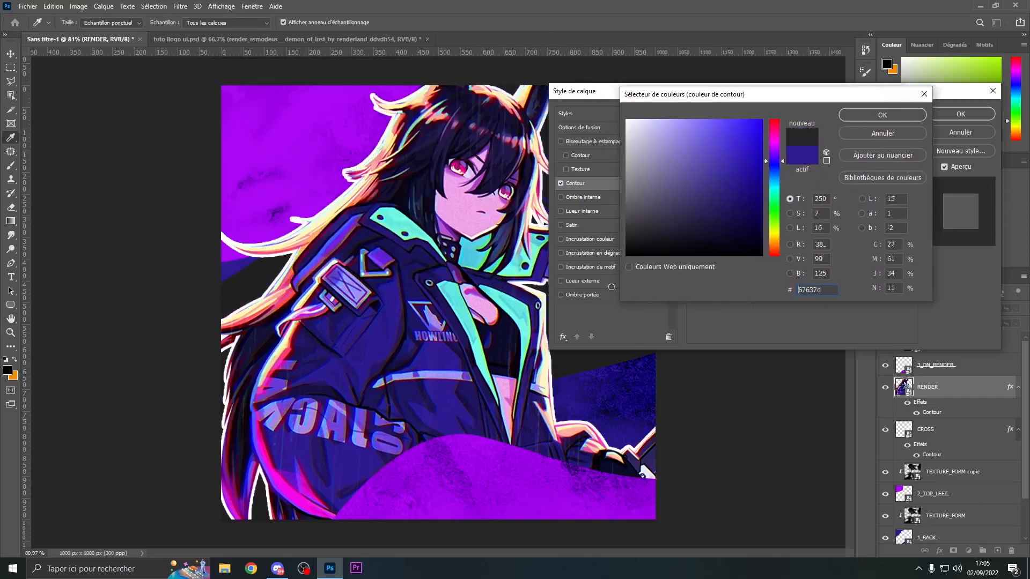
click(882, 114)
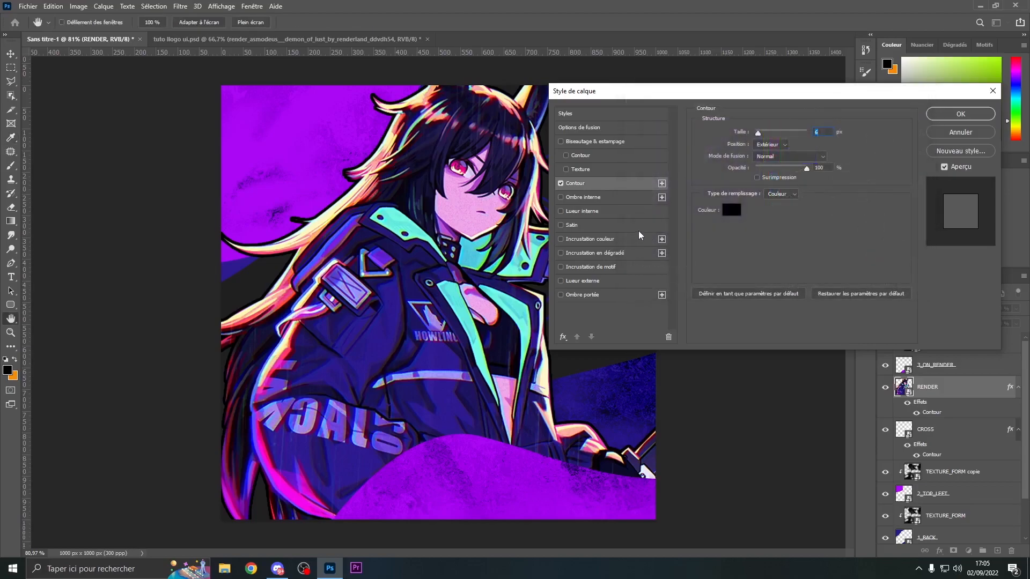
Add a black outer glow to the RENDER layer with 63% opacity and a size of 43 px, and apply the layer style.
click(595, 286)
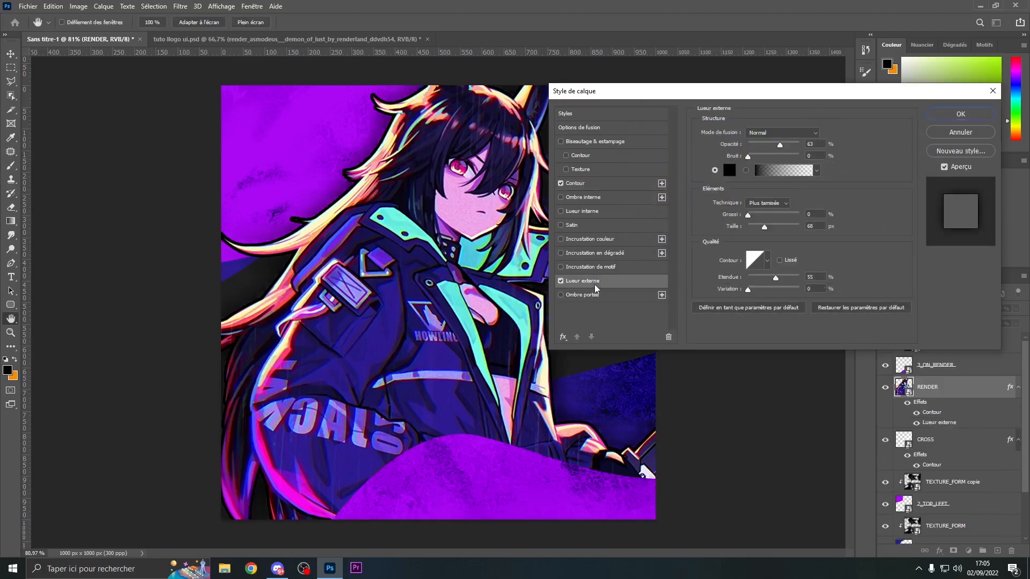
drag(762, 229, 763, 226)
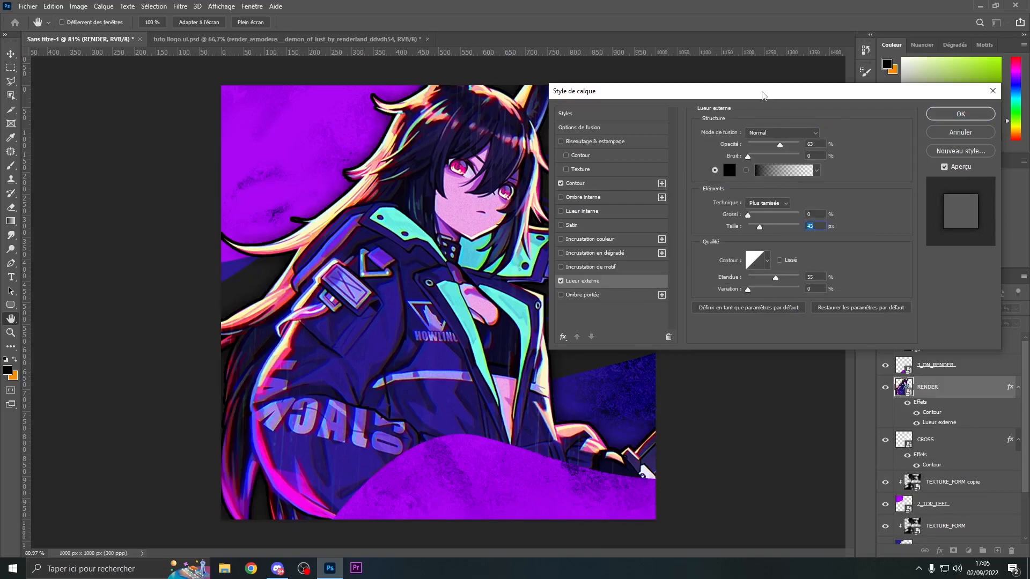
drag(749, 94, 711, 92)
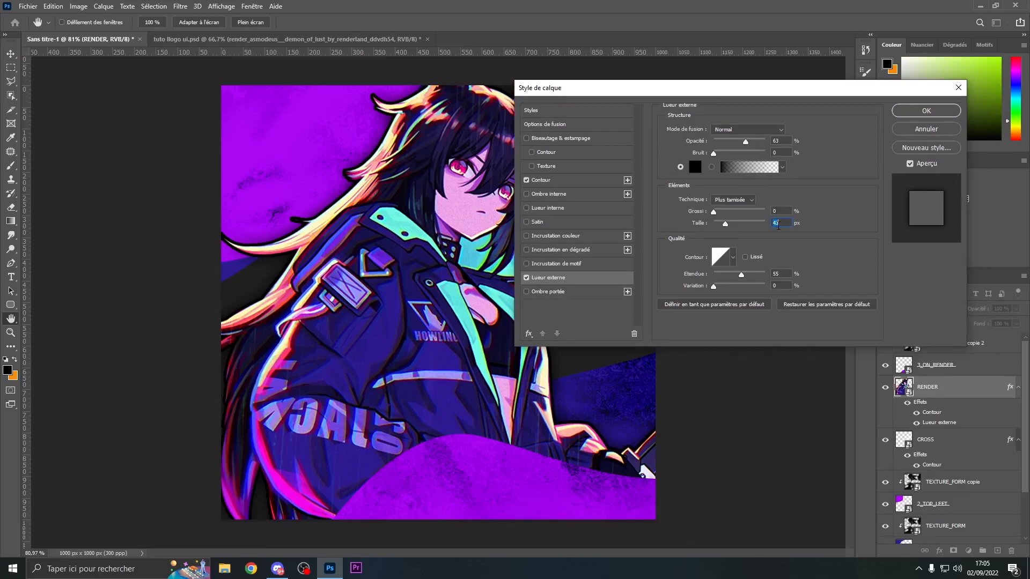
click(927, 111)
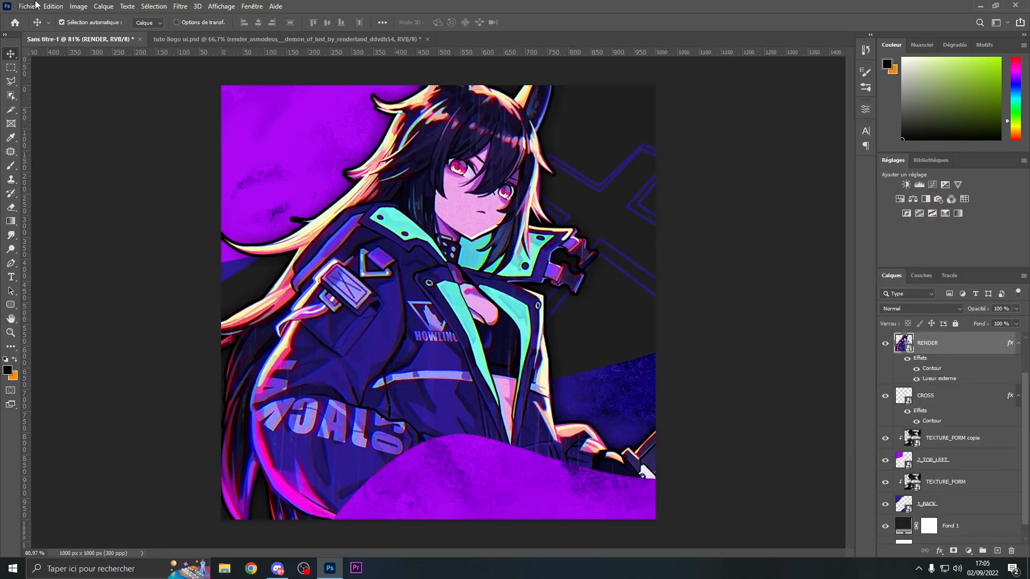
Place 4_GLASSE.png from the FORMS folder as an embedded image, scaled to about 117.41% over the character's sleeve.
click(34, 7)
click(86, 219)
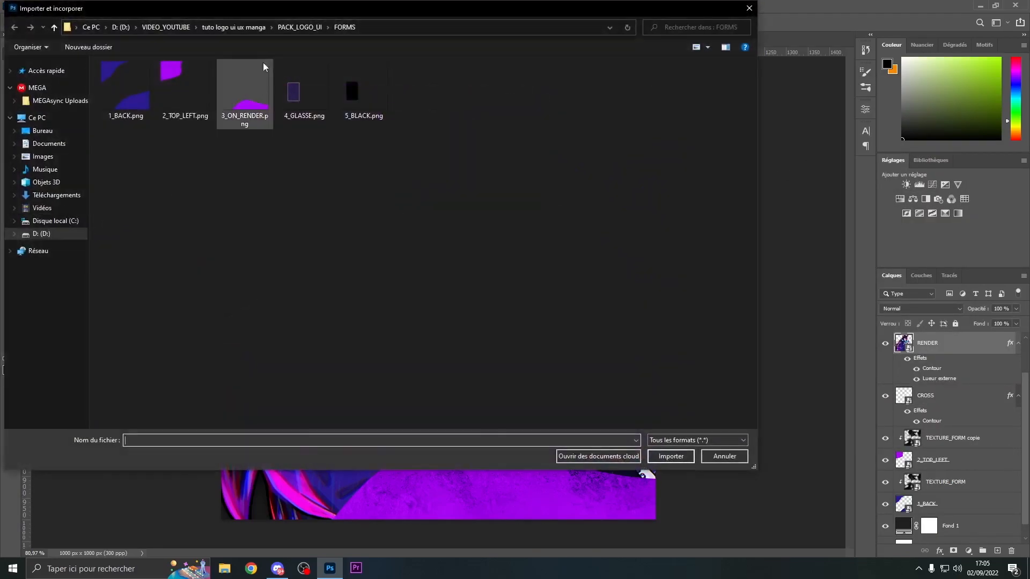
click(305, 108)
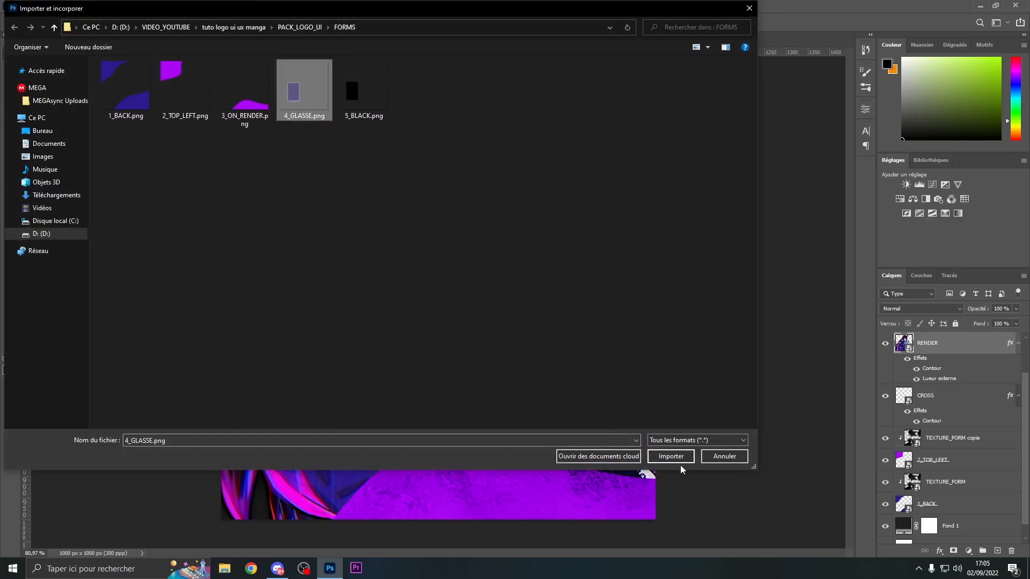
click(669, 455)
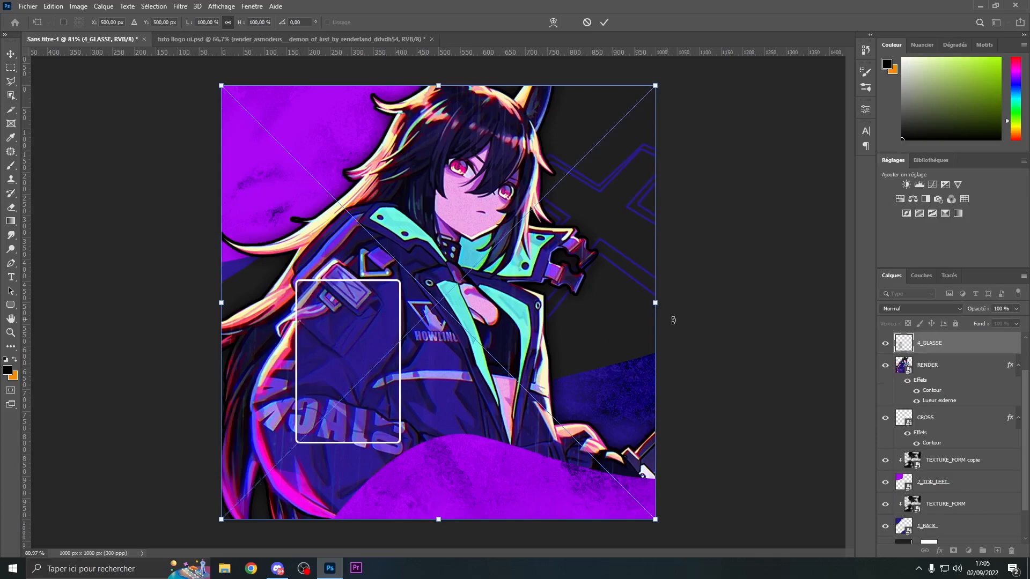
drag(654, 305, 730, 303)
drag(677, 354, 654, 329)
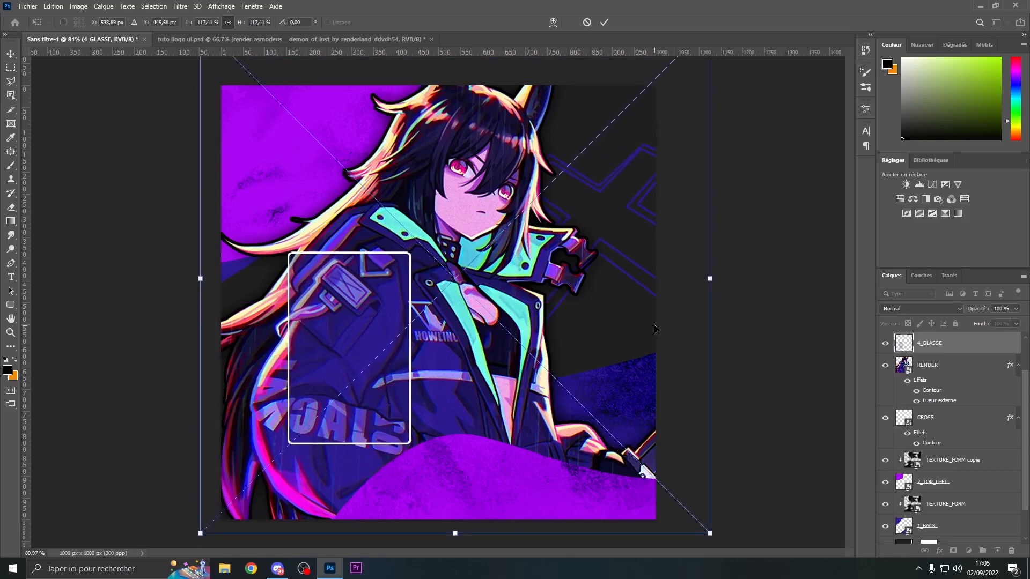
key(Return)
Bring the 4_GLASSE layer to the top of the layer stack and shift the glass frame slightly down and right.
scroll(950, 410, up, 2)
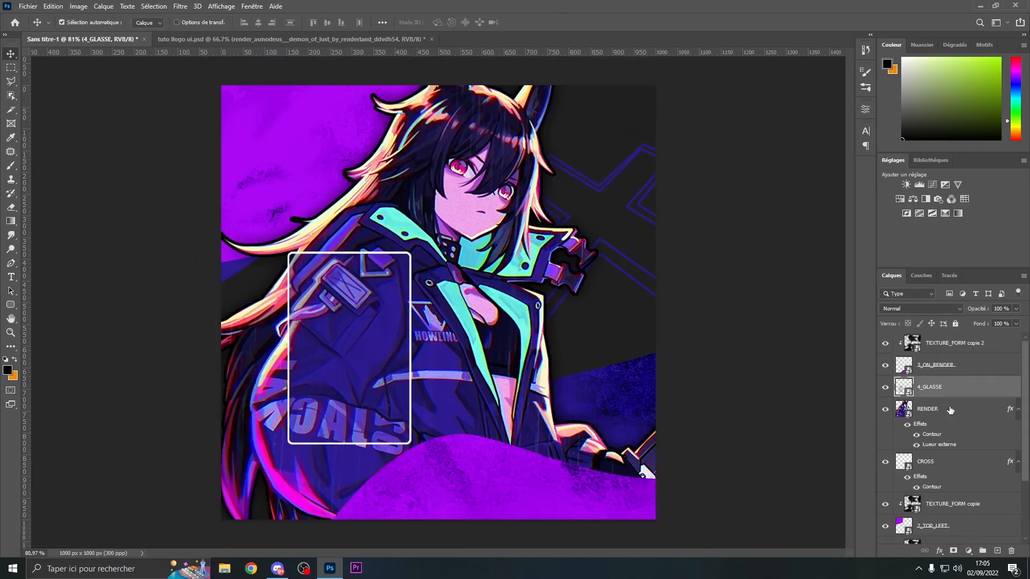
drag(943, 390, 880, 332)
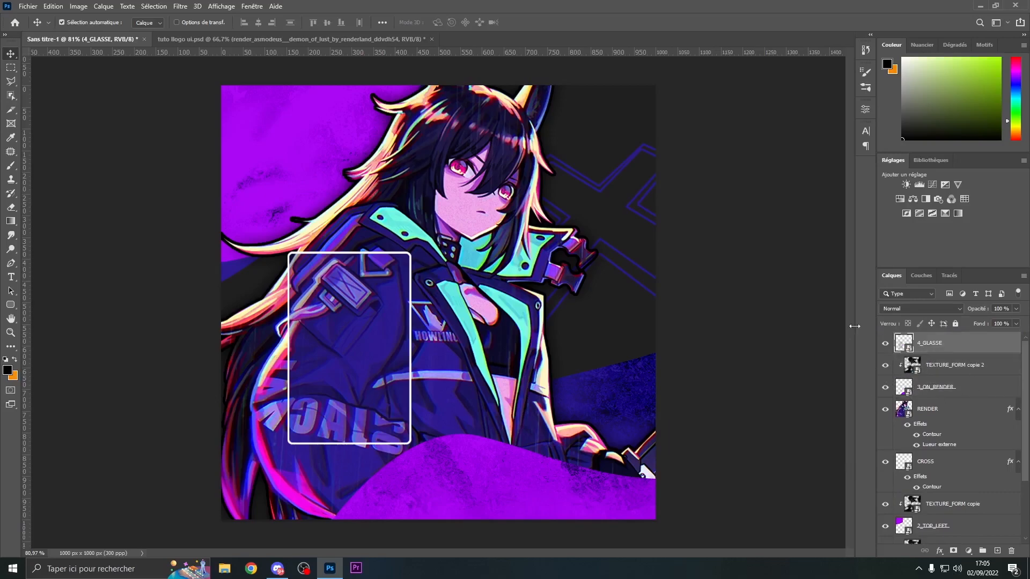
drag(358, 401, 371, 416)
Place 5_BLACK.png from the FORMS folder as an embedded image, scaled to 117.41% and offset up-left over the glass frame.
click(28, 6)
click(59, 223)
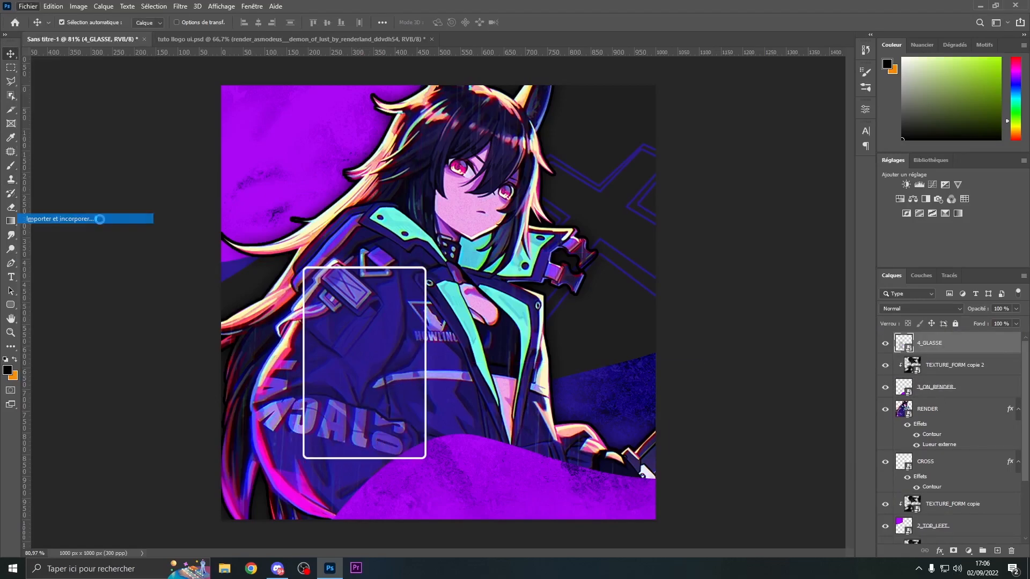
click(370, 96)
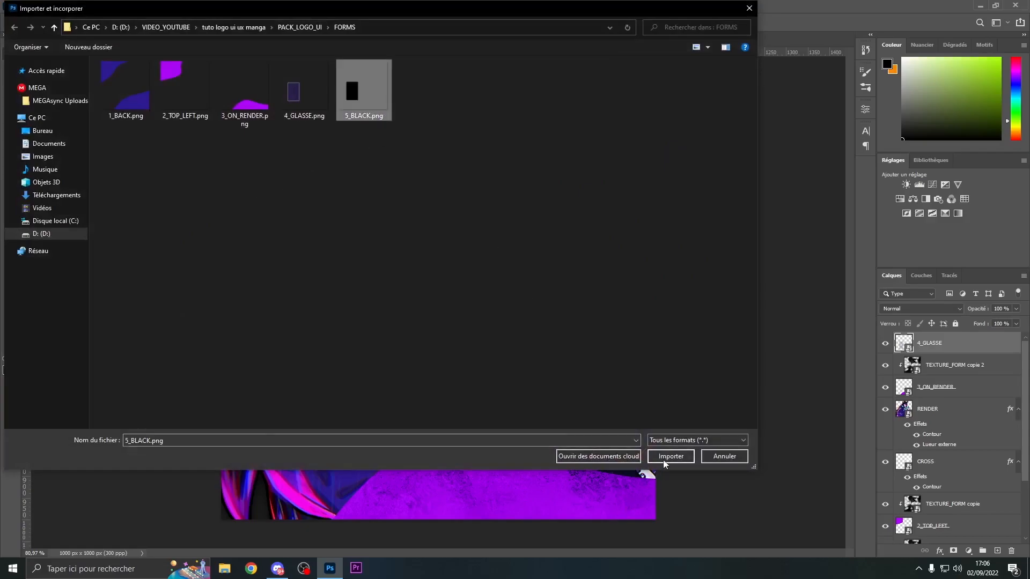
click(664, 461)
drag(655, 302, 663, 366)
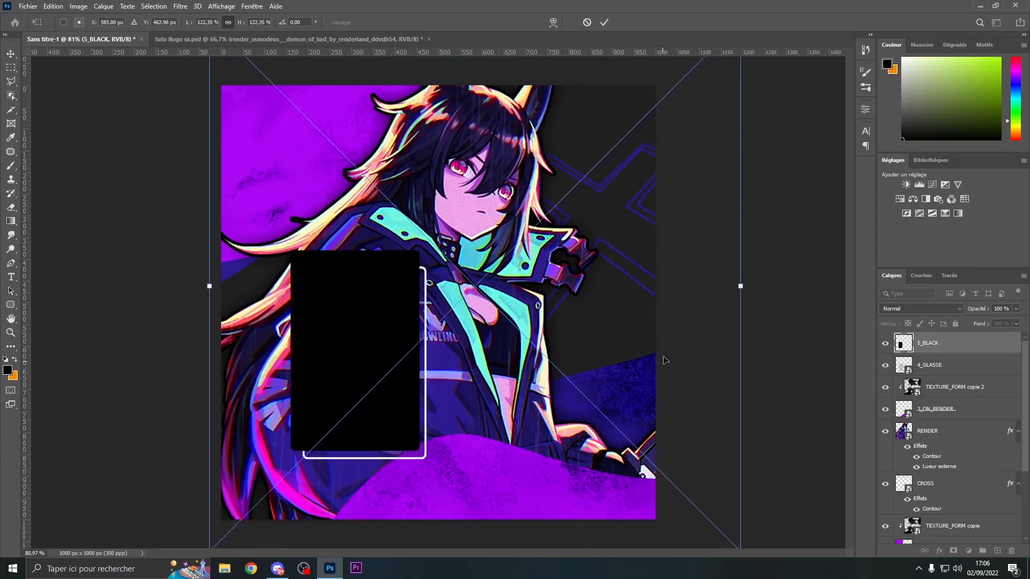
drag(743, 289, 721, 295)
drag(639, 361, 643, 363)
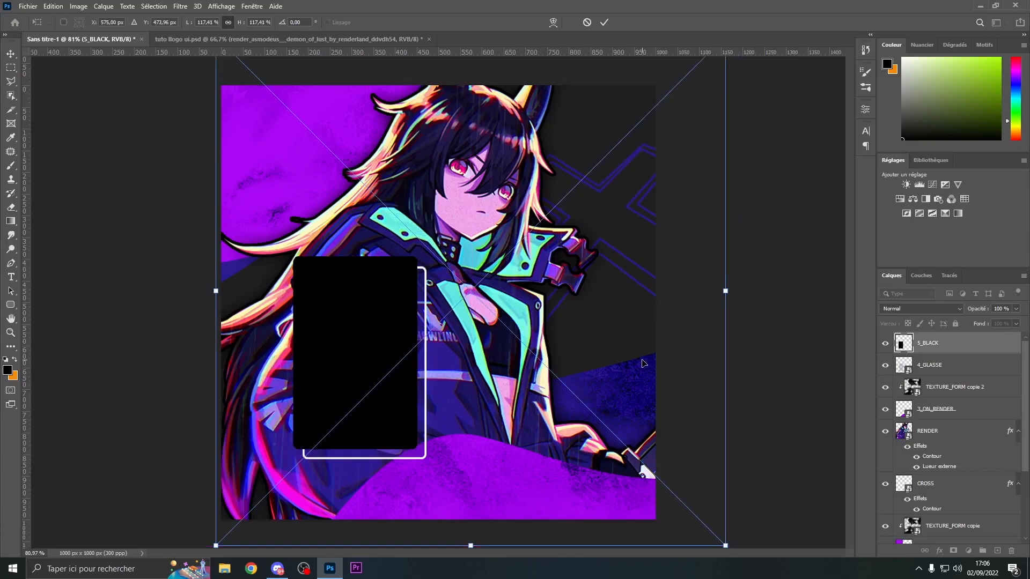
key(Return)
Nudge the black panel slightly left and up to fine-tune its offset from the glass frame.
key(Left)
key(Left)
key(Left)
key(Left)
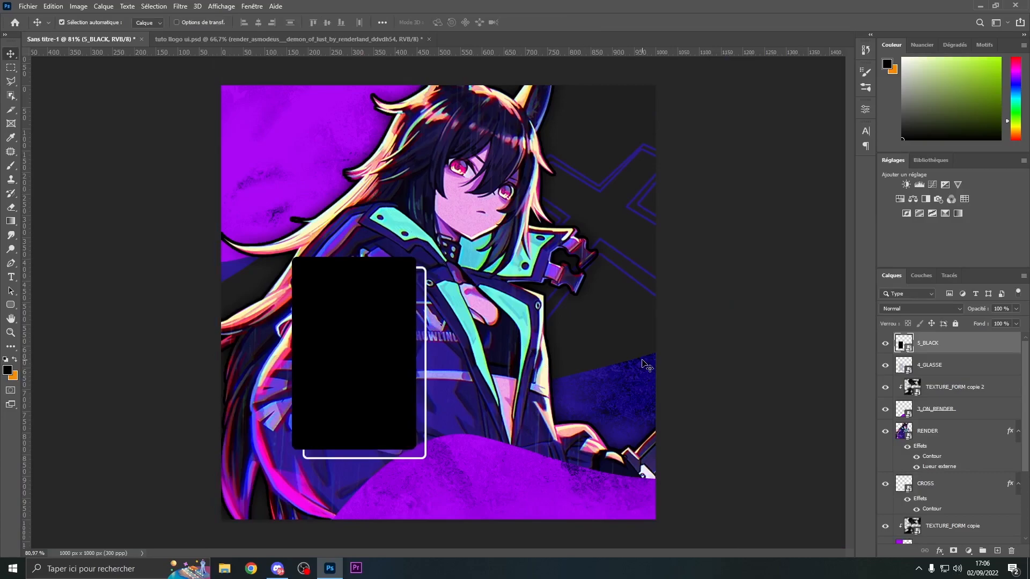
key(Left)
key(Left)
key(Up)
key(Up)
key(Up)
key(Right)
key(Right)
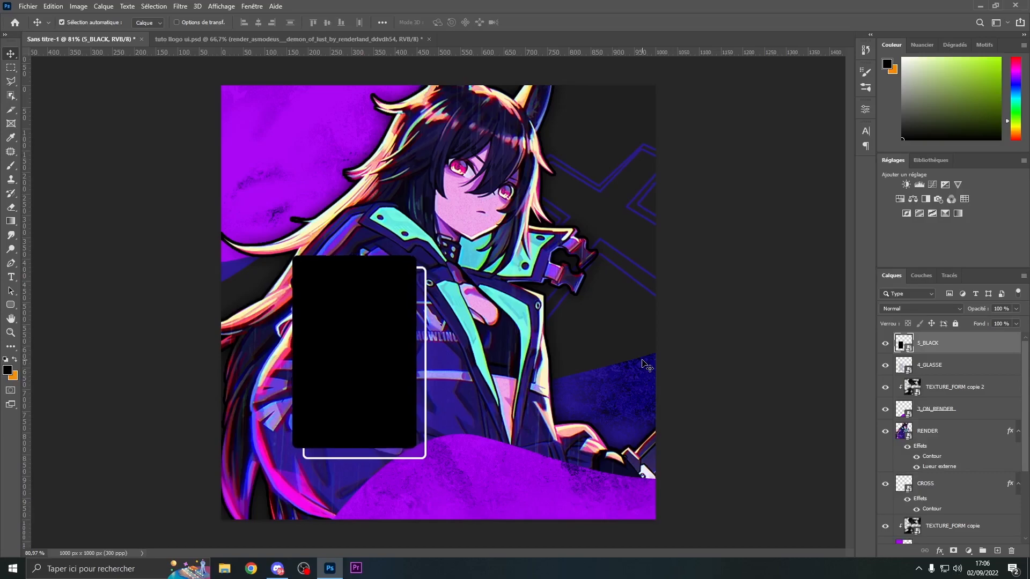
Add a new text layer above 5_BLACK reading KATANA in white.
key(t)
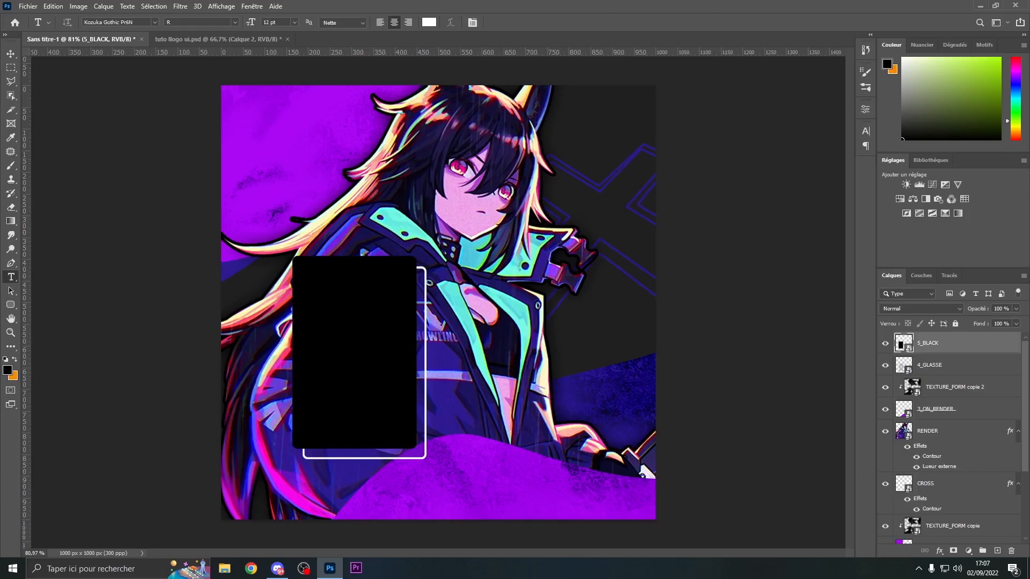
click(997, 551)
click(453, 214)
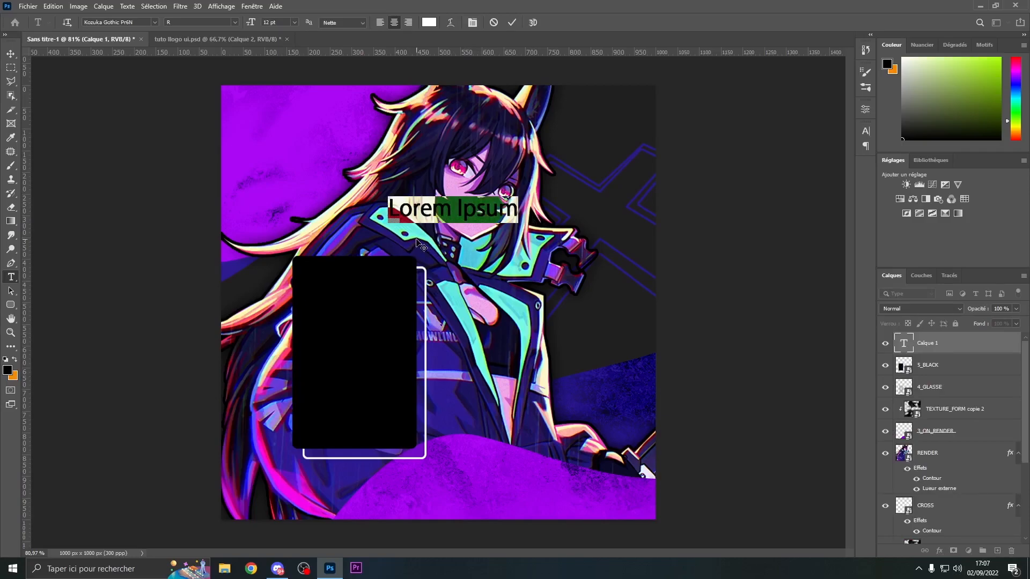
key(BackSpace)
text(KAT)
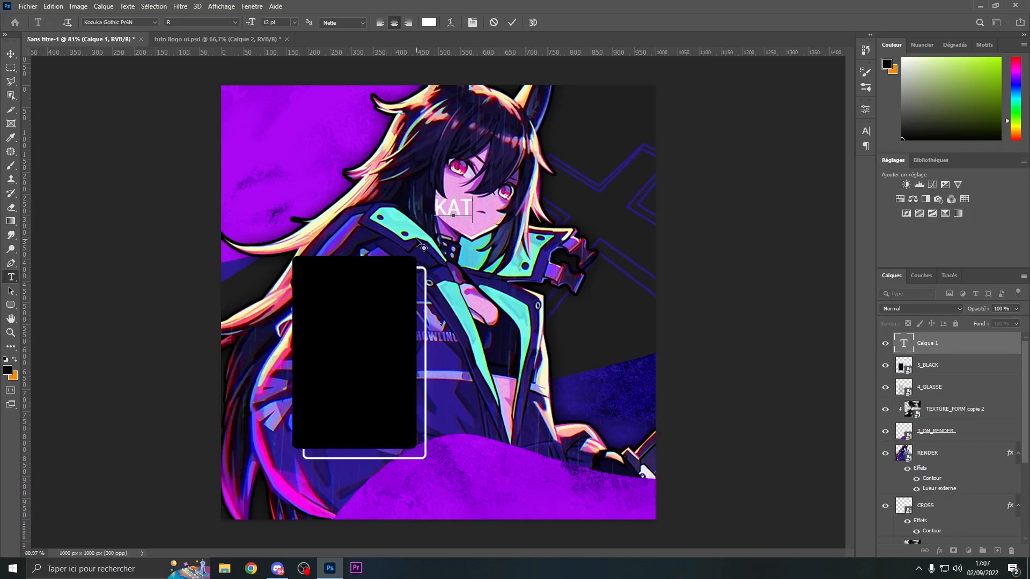
text(ANA)
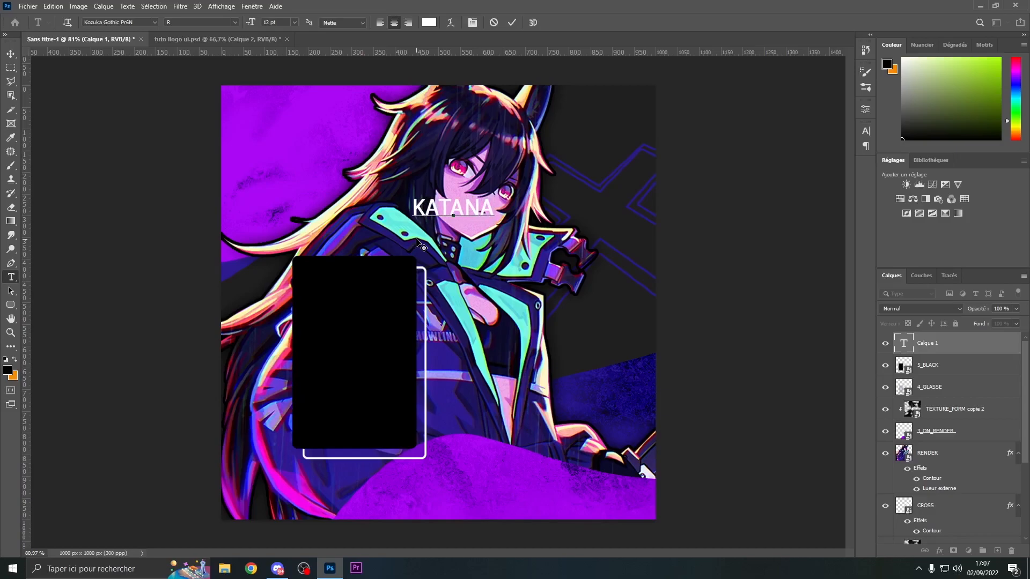
Change the font of the whole KATANA text to Dela Gothic One Regular.
key(ctrl+a)
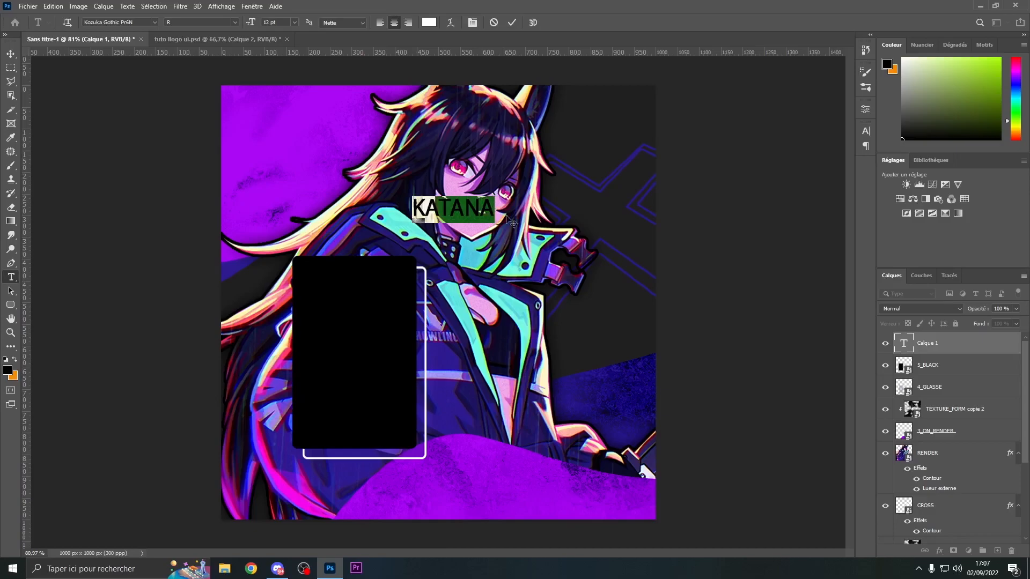
click(147, 24)
text(DE)
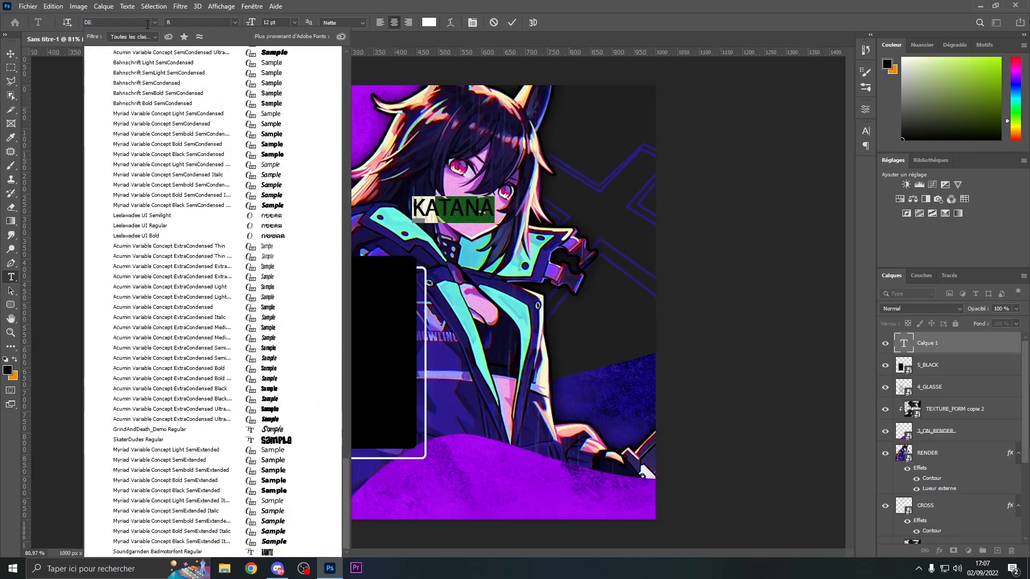
text(L)
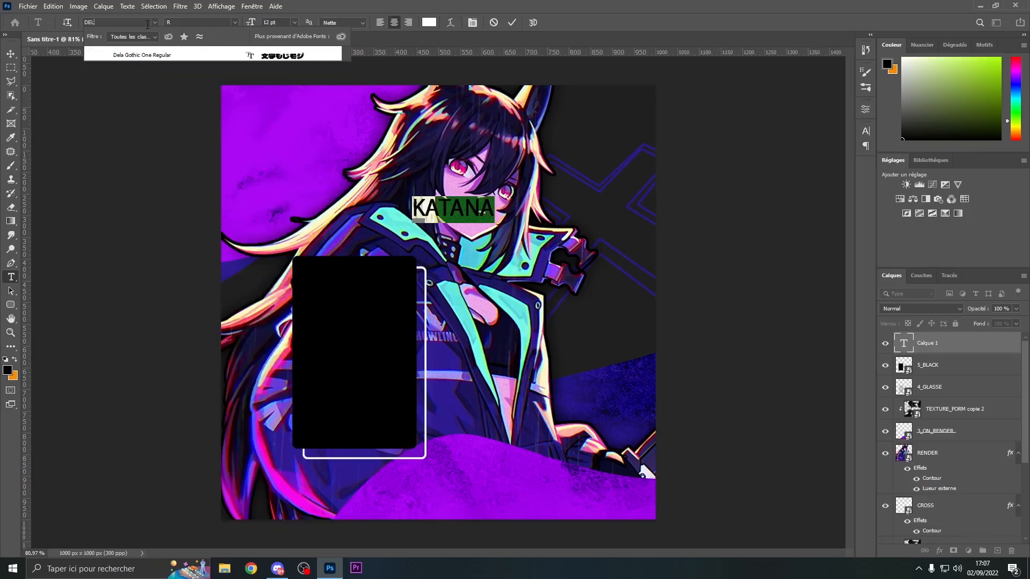
click(166, 54)
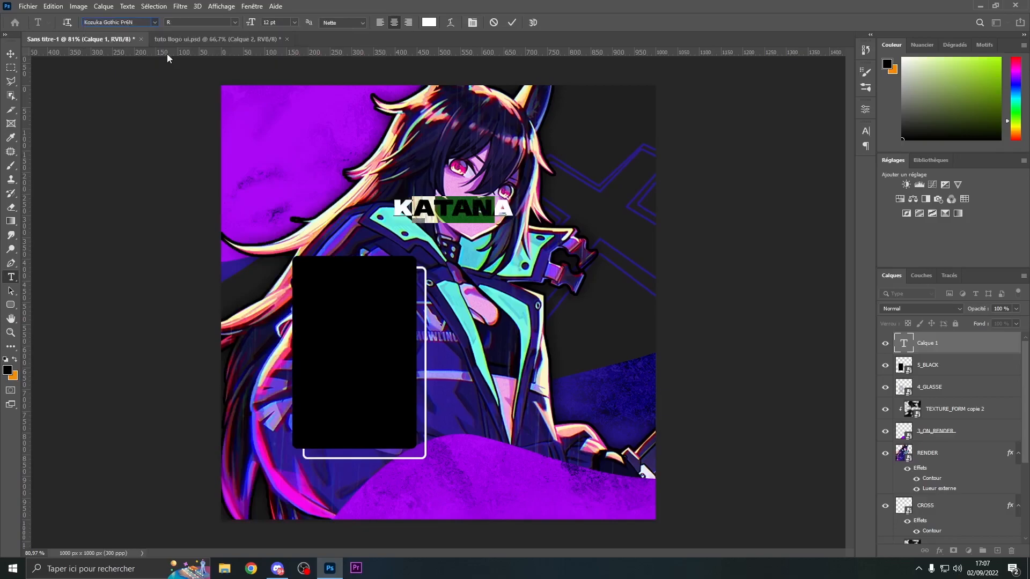
Move the KATANA text to the top of the black panel, scale it to about 84.59% and centre it horizontally there.
click(11, 53)
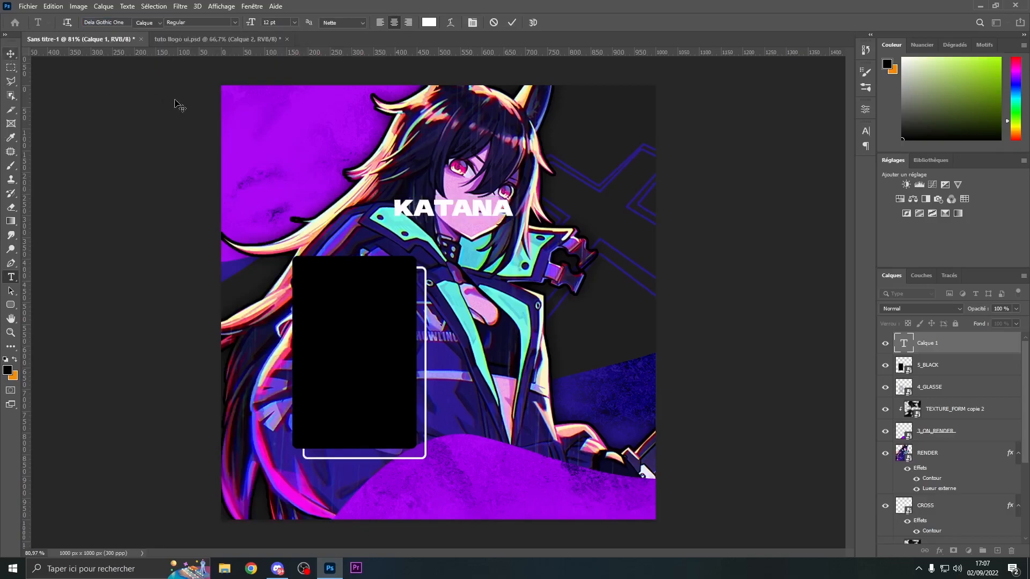
drag(480, 217, 362, 276)
key(ctrl+t)
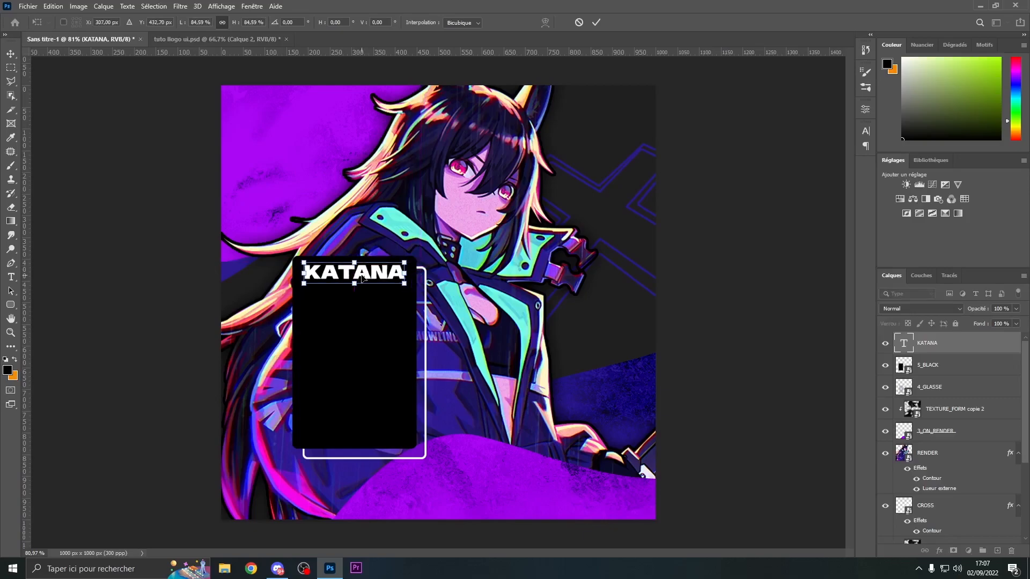
key(Return)
key(Left)
key(Left)
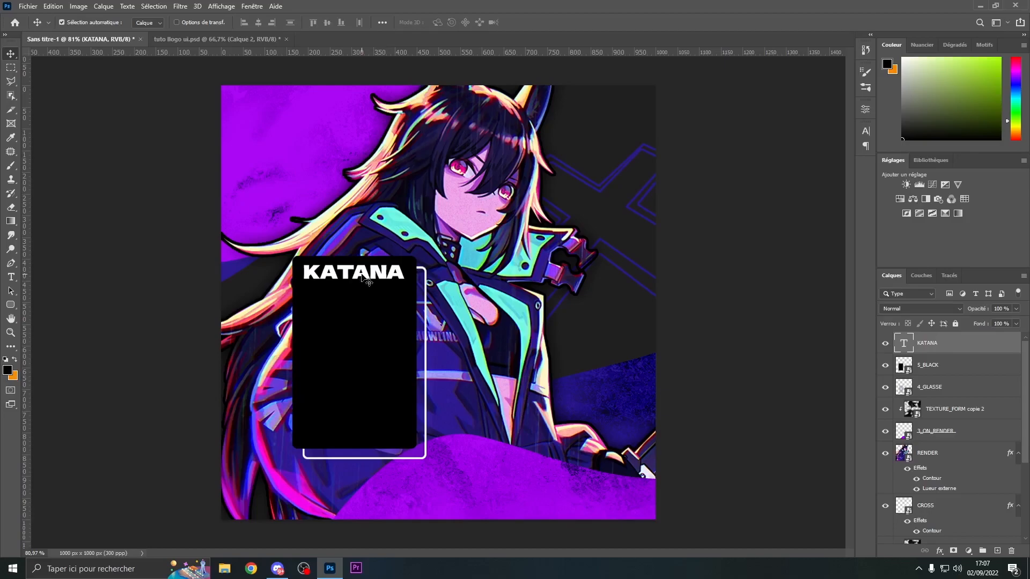
key(Right)
key(Right)
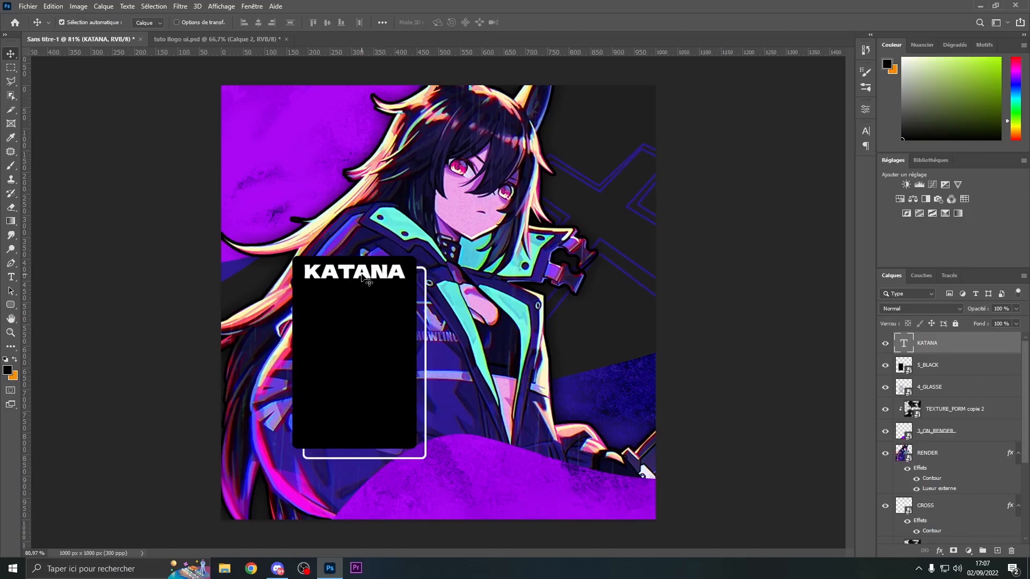
Add a gradient overlay to the KATANA text layer and base its gradient on the black-to-white (Noir, blanc) basic preset.
double_click(941, 364)
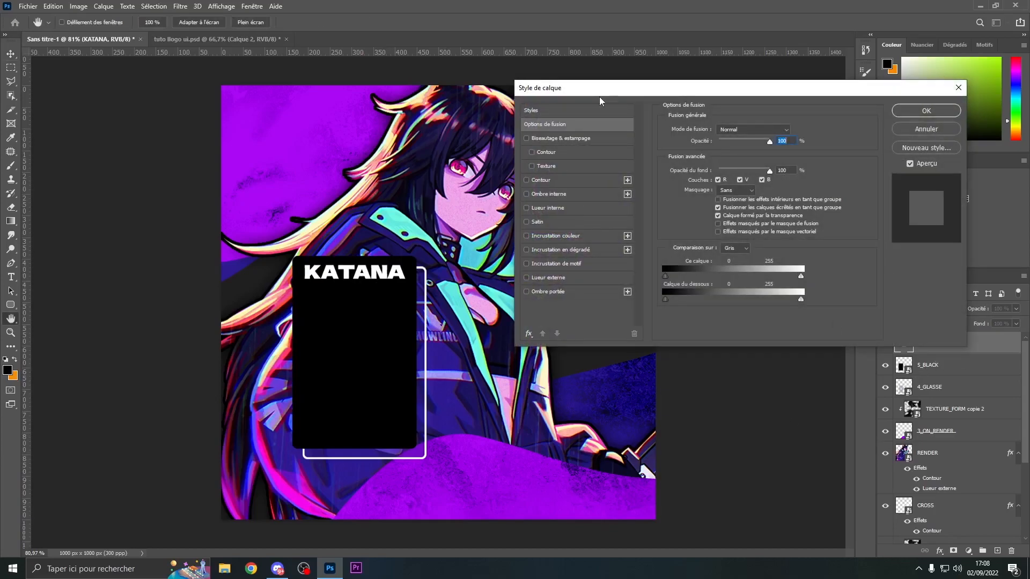
drag(575, 91, 516, 90)
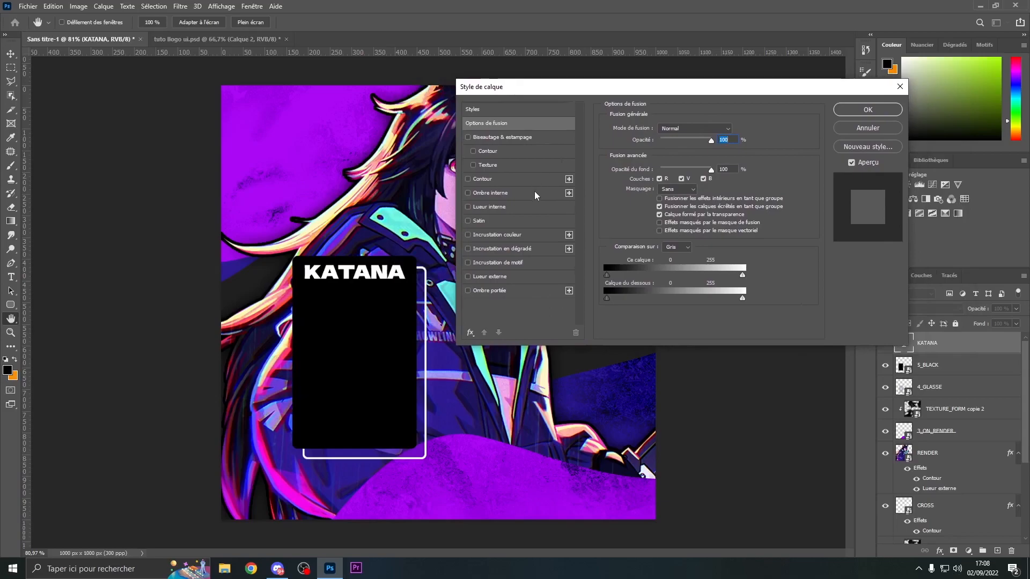
click(541, 248)
click(494, 250)
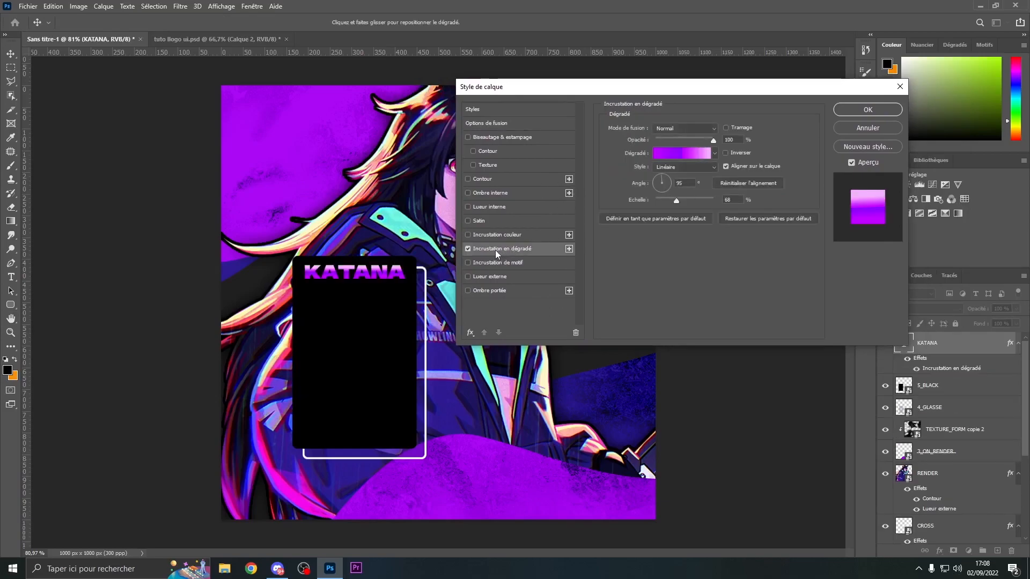
click(680, 154)
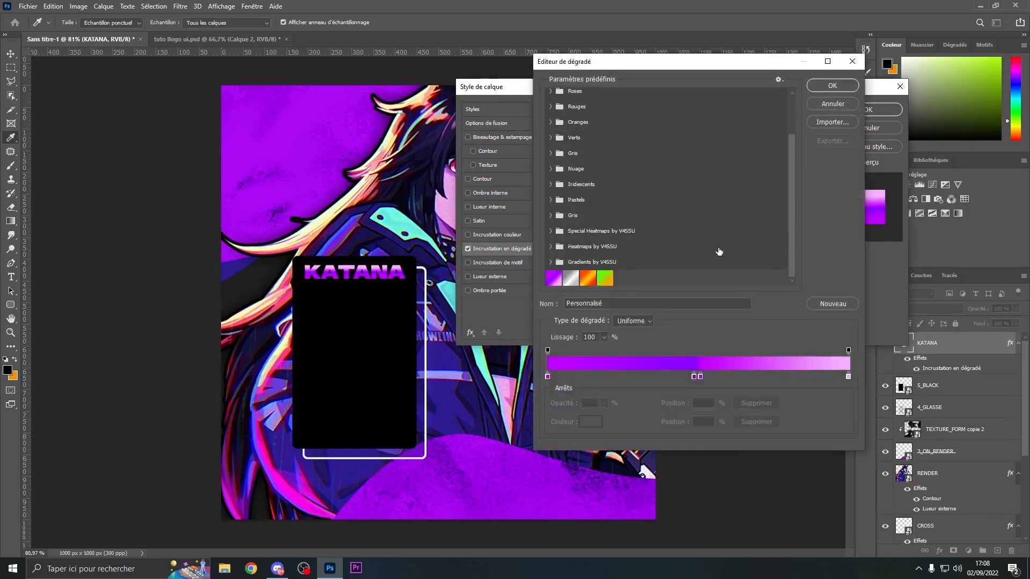
scroll(665, 256, up, 3)
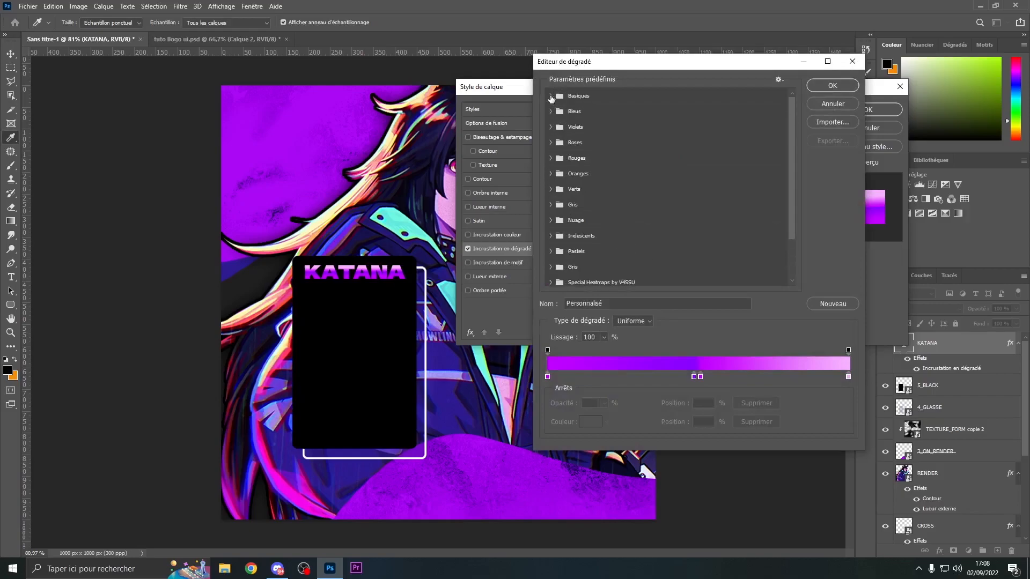
click(598, 112)
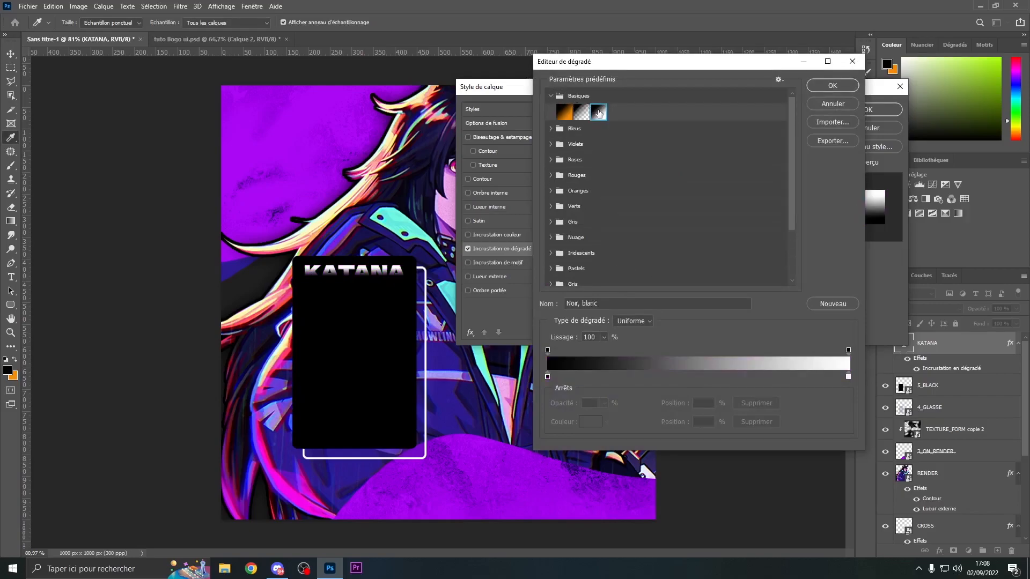
Change the gradient's black start stop to purple #b800d9.
double_click(547, 376)
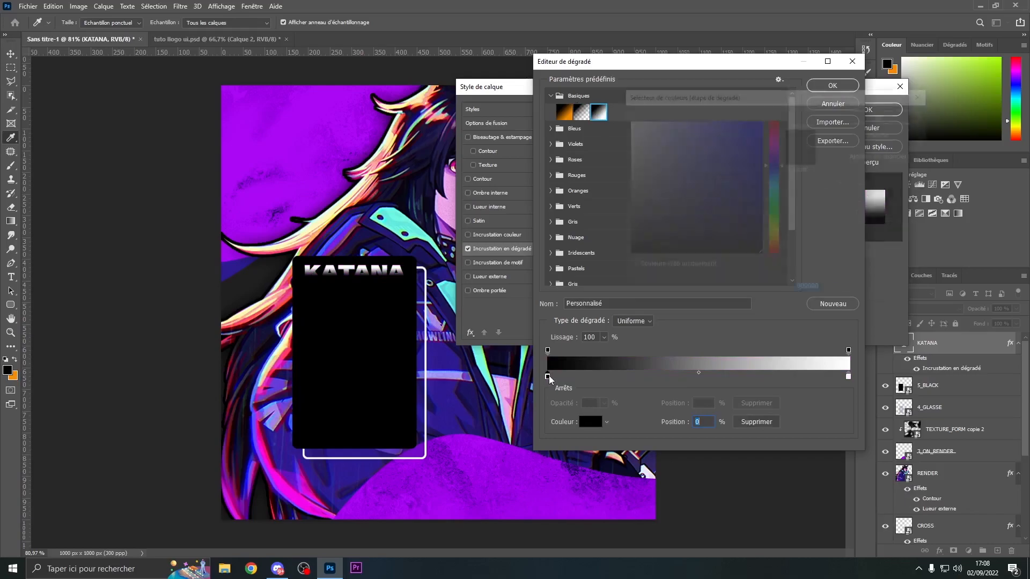
drag(776, 180, 773, 141)
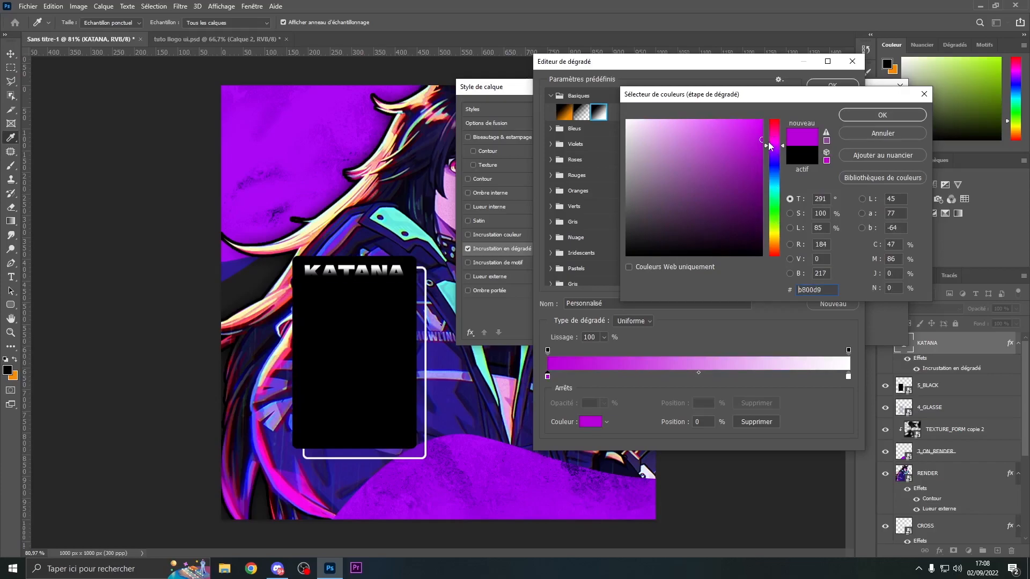
click(882, 115)
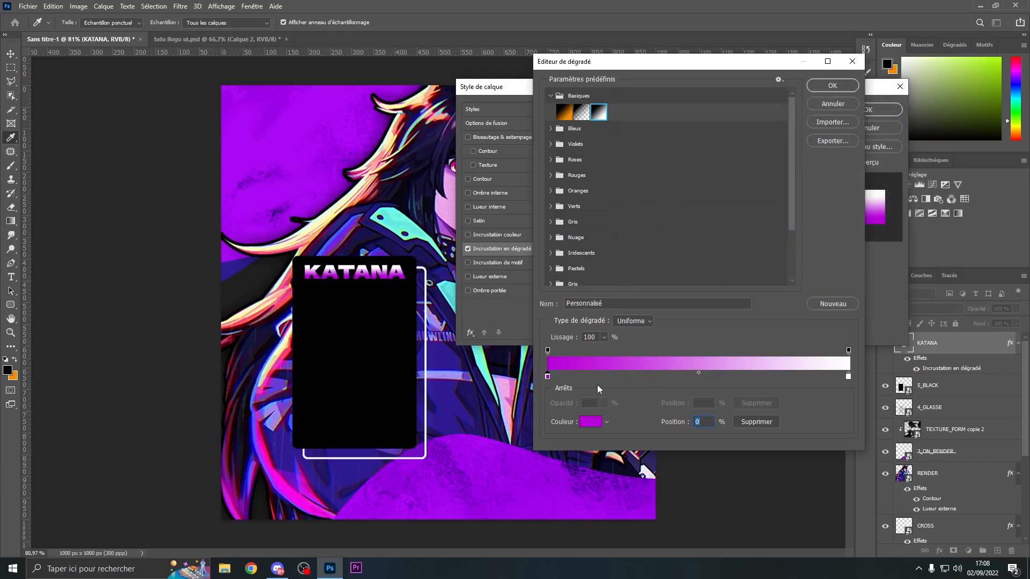
Add a middle colour stop to the gradient, colour it hot pink and place it at 49%.
click(661, 376)
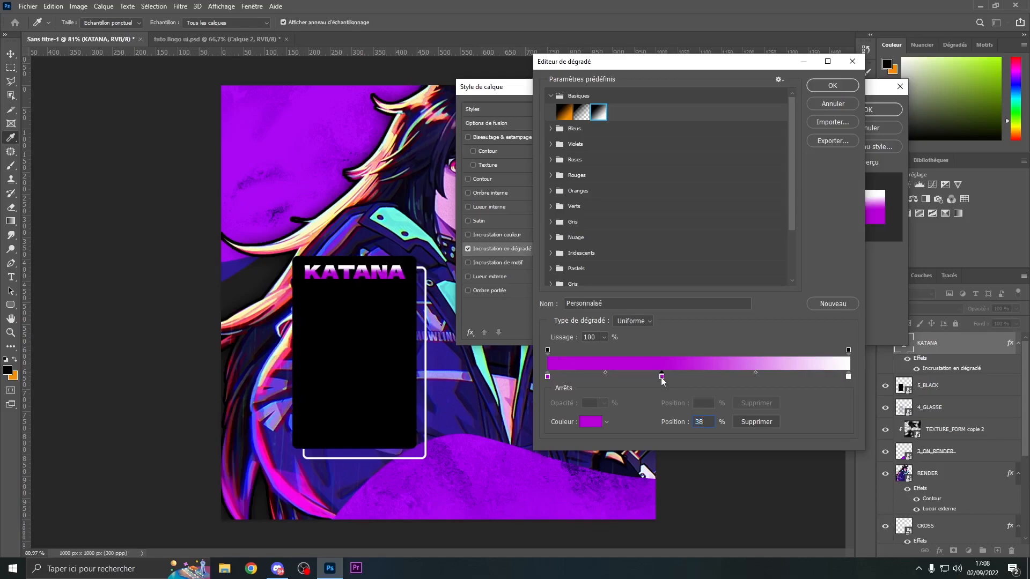
double_click(661, 377)
click(759, 123)
drag(771, 148, 773, 141)
key(Return)
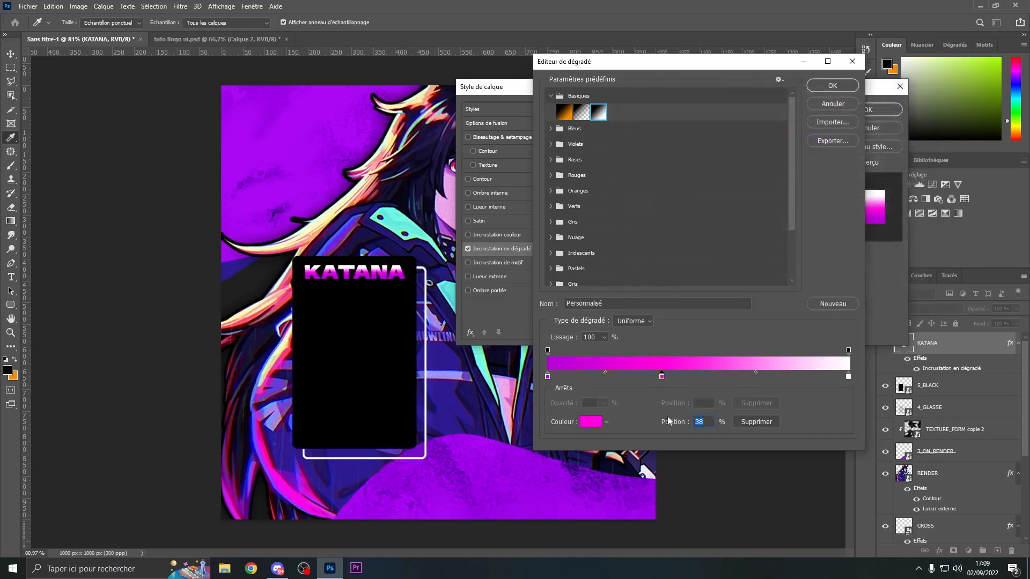
mouse_move(661, 378)
mouse_down()
mouse_move(647, 379)
mouse_move(688, 379)
mouse_move(659, 379)
mouse_up()
text(49)
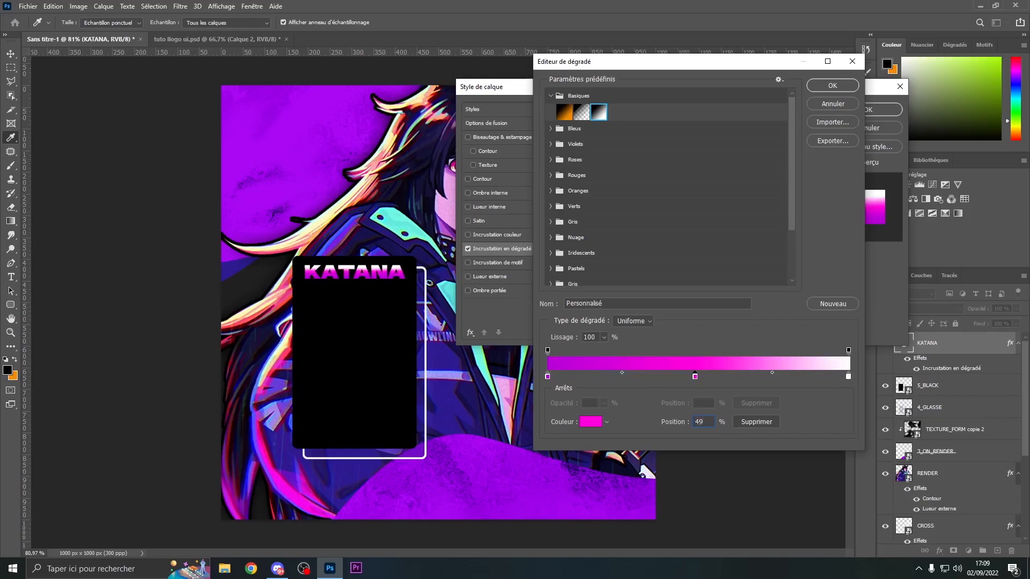
Add another colour stop at 54%, just after the pink one, and colour it dark purple #9805b7.
click(711, 377)
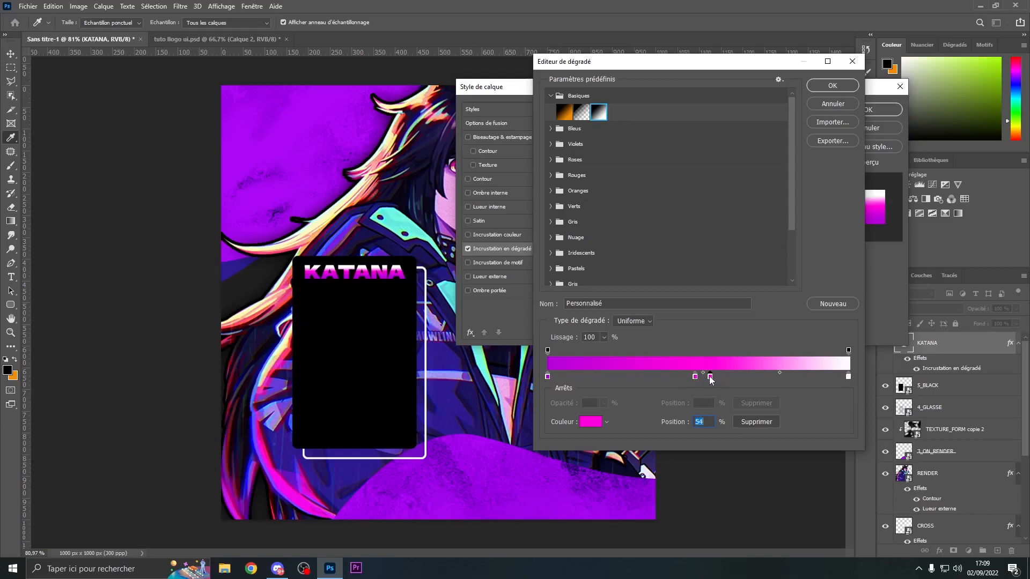
double_click(711, 378)
drag(775, 140, 776, 151)
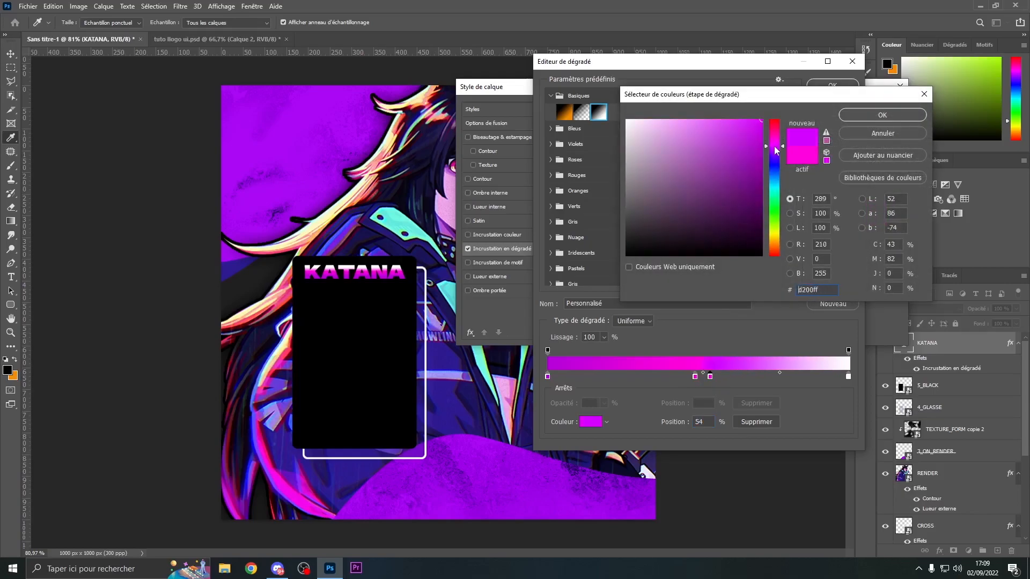
click(758, 158)
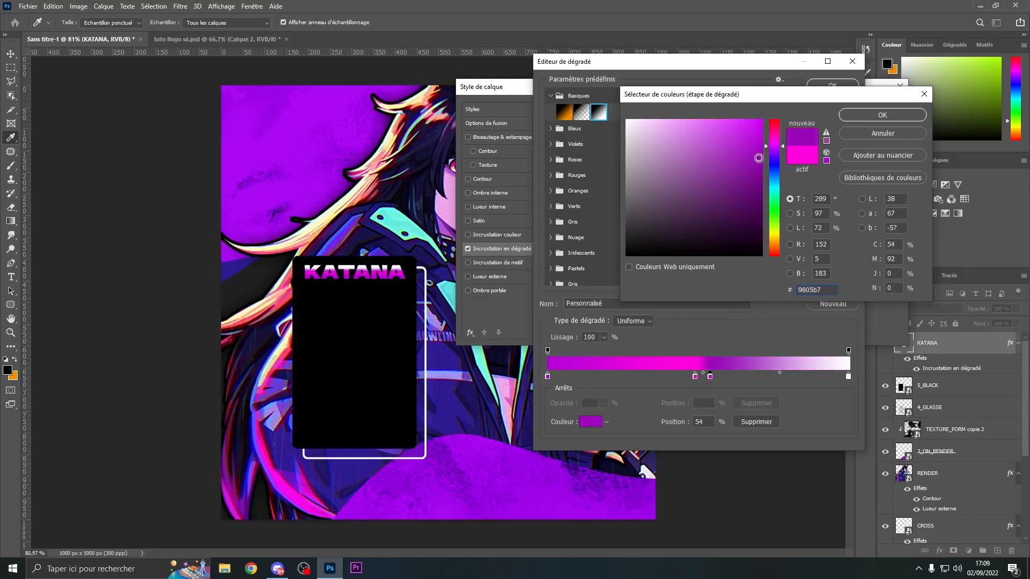
click(882, 115)
Change the gradient's white end stop to bright violet #cc00ff.
double_click(848, 377)
drag(771, 142, 762, 119)
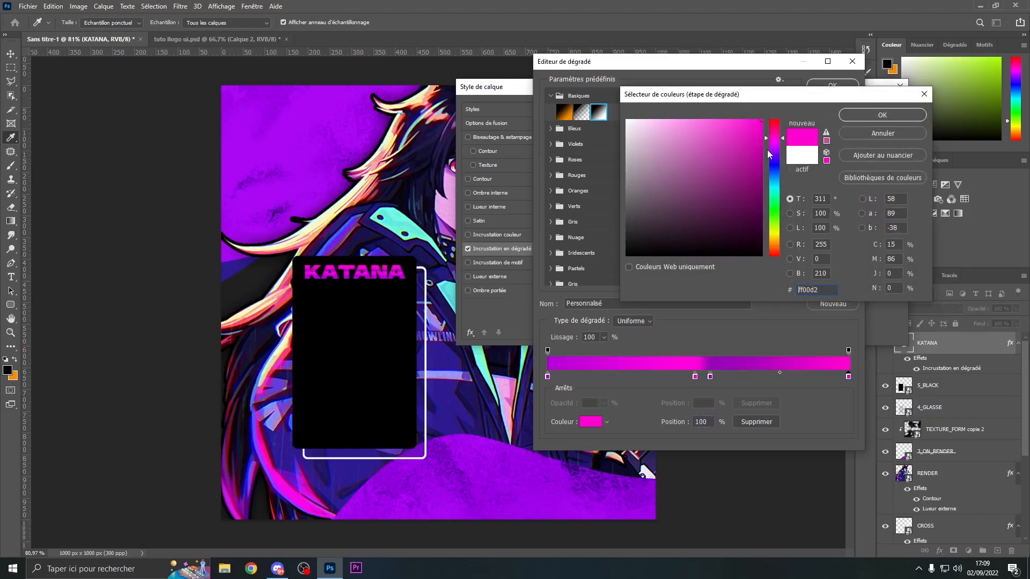
drag(777, 143, 777, 150)
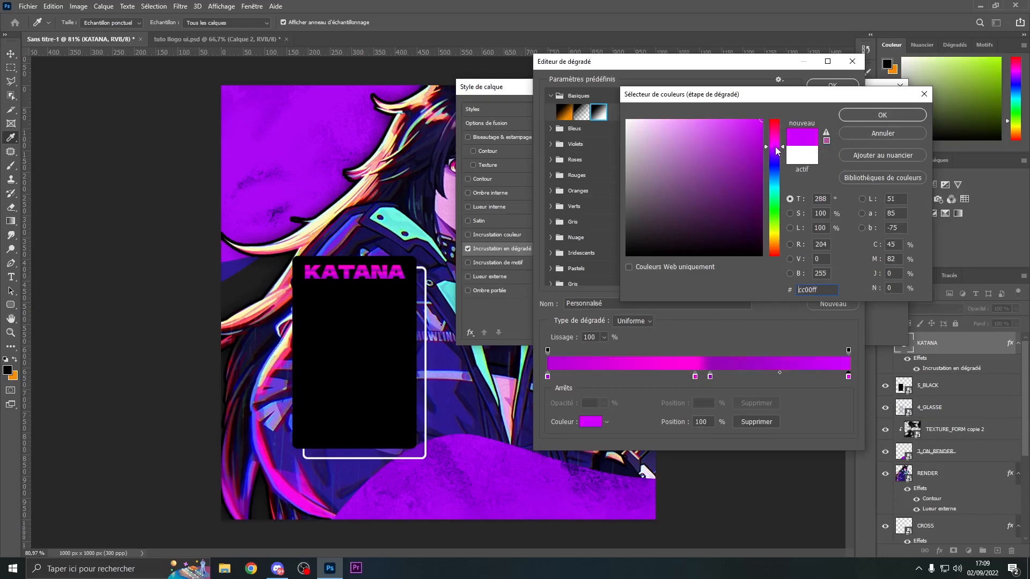
click(861, 115)
Move the dark purple stop to 51% for a sharper split and accept the gradient.
click(710, 377)
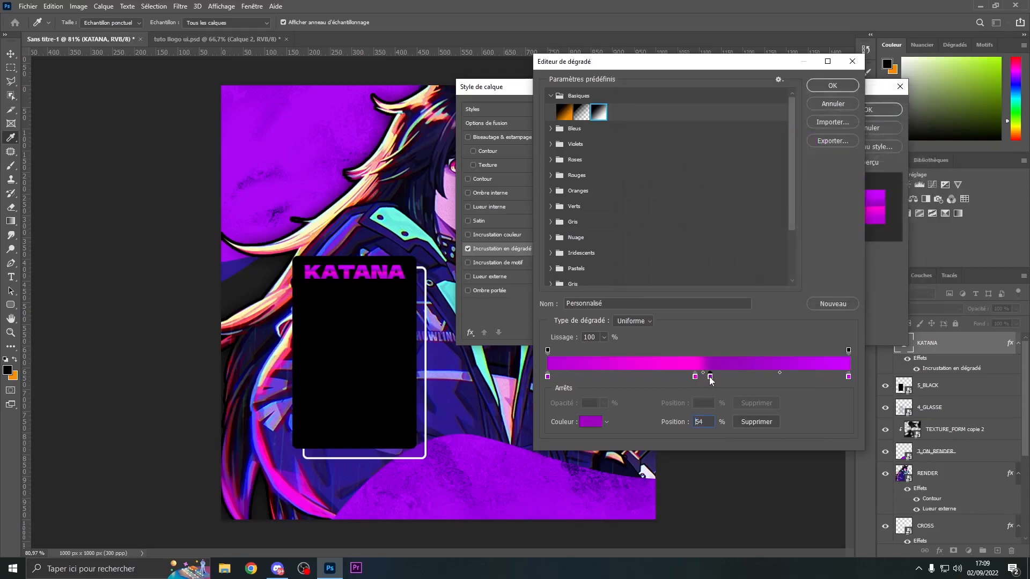
text(51)
click(832, 87)
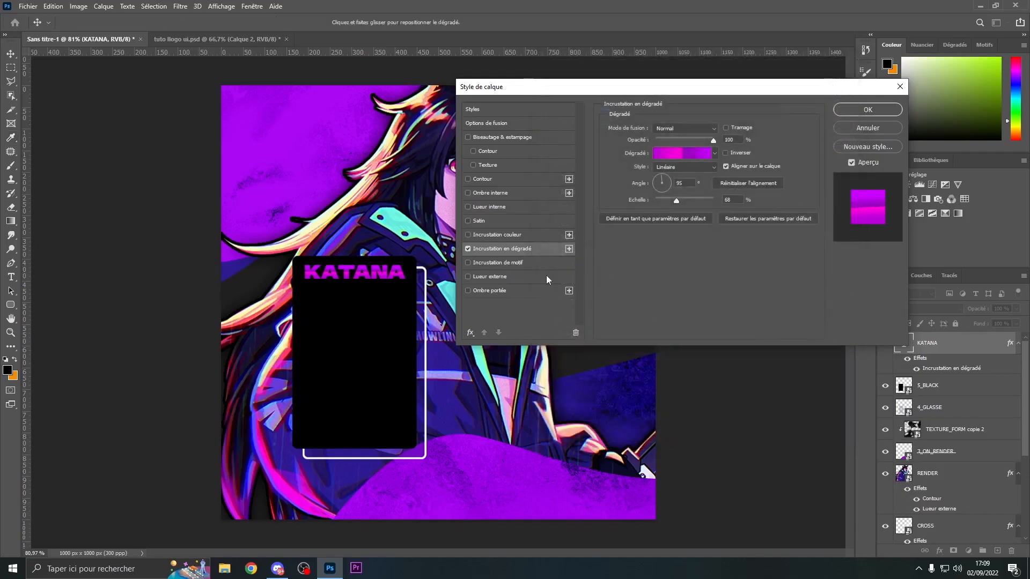
Add a white inner glow to the KATANA text with Incrustation blending, 0% choke (Maigri) and 7 px size, and apply the layer style.
click(475, 207)
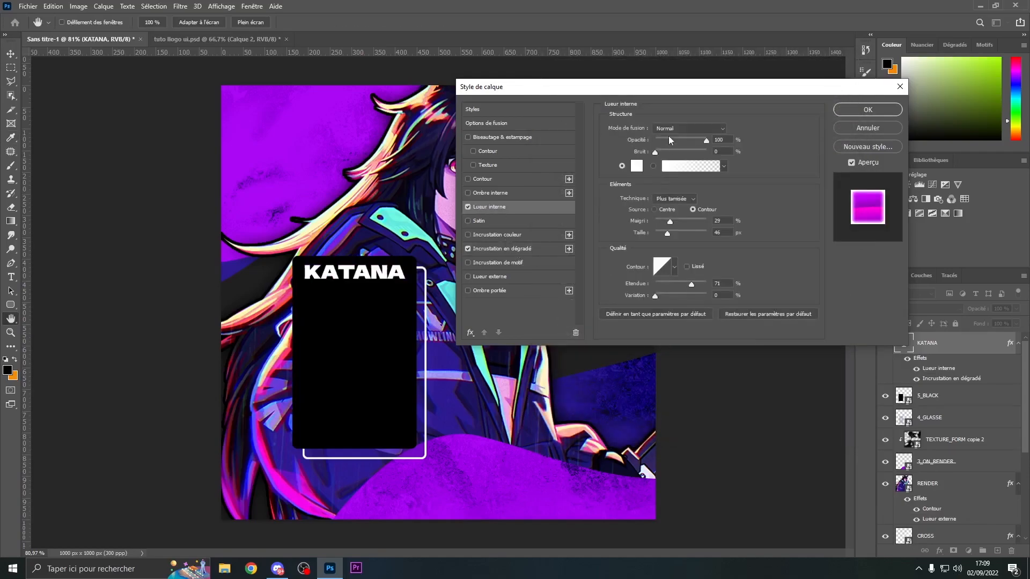
click(689, 128)
click(692, 259)
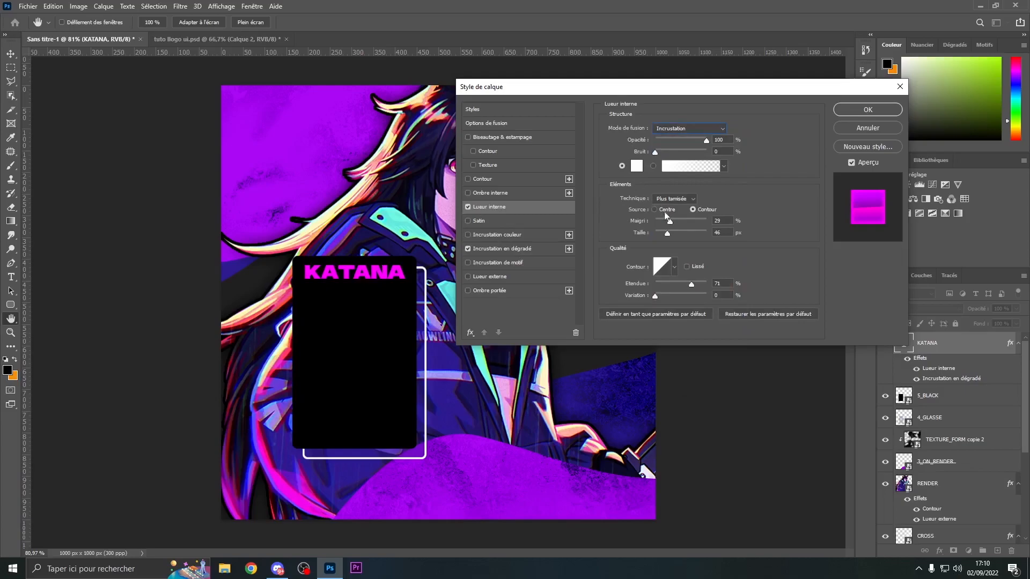
mouse_move(646, 219)
mouse_down()
mouse_move(633, 220)
mouse_move(657, 233)
mouse_up()
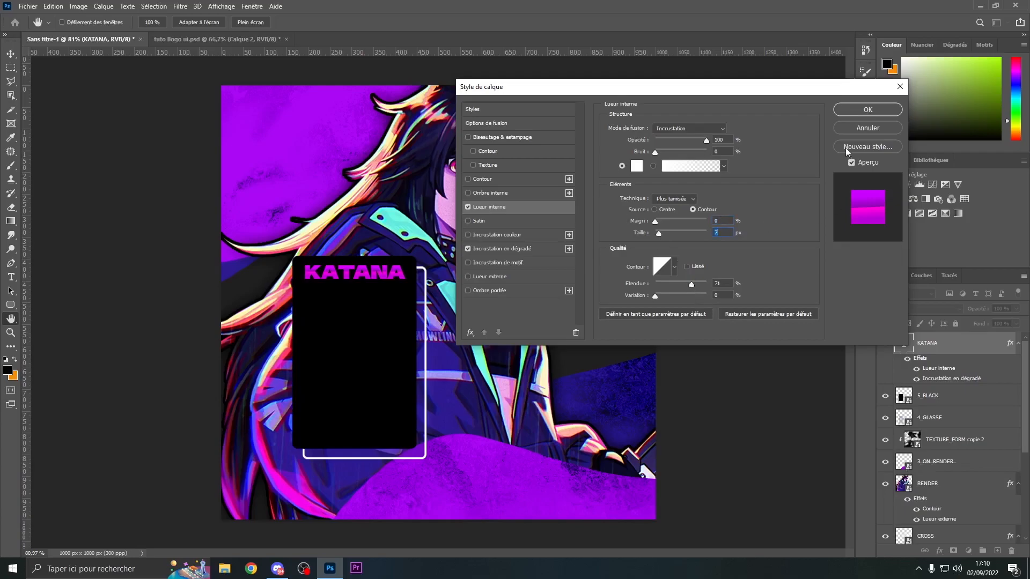
click(870, 111)
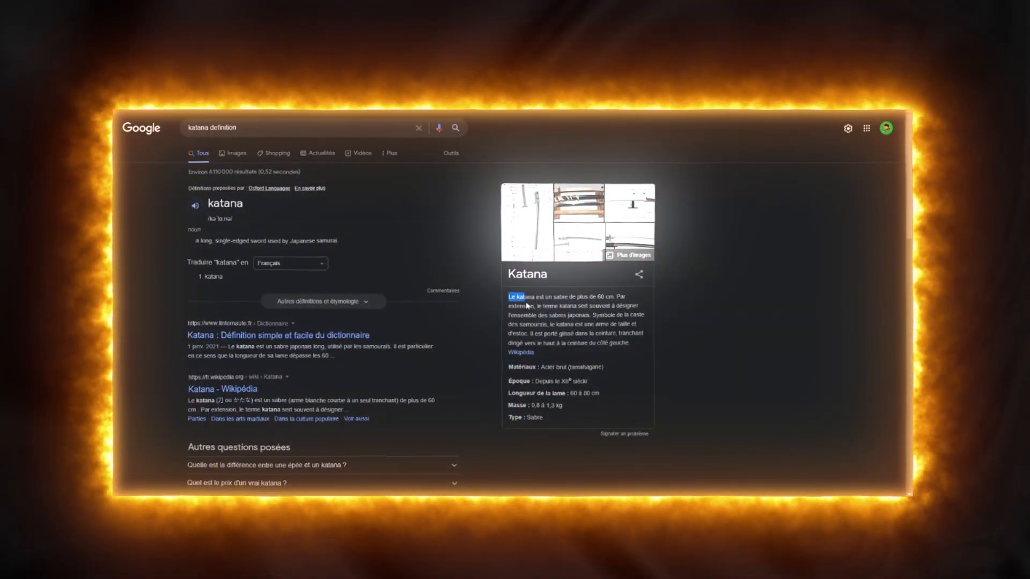
In the browser, copy the French description of the katana and paste it into Google's French-to-Japanese translator.
drag(526, 306, 634, 343)
key(ctrl+c)
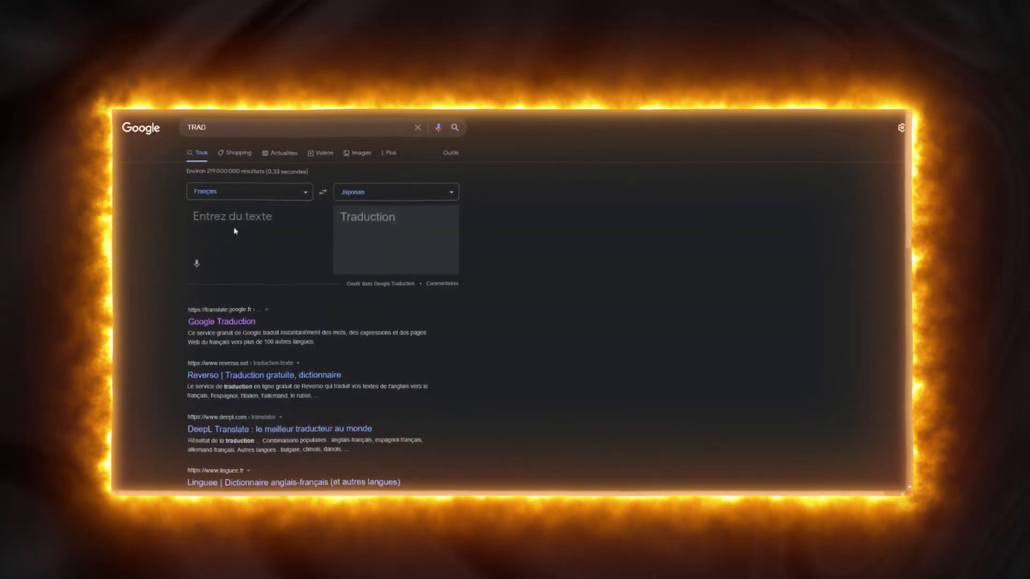
click(233, 231)
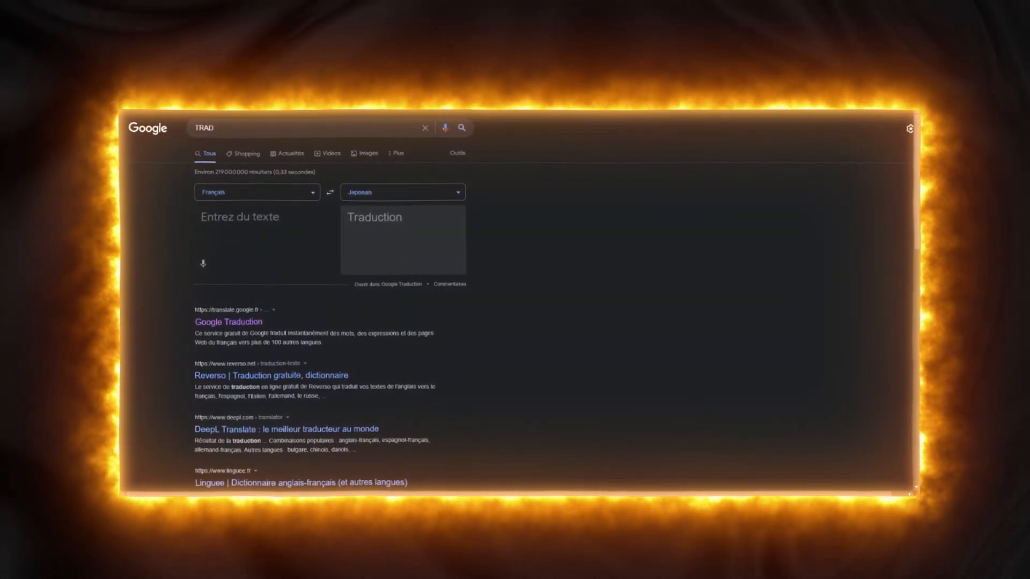
key(ctrl+v)
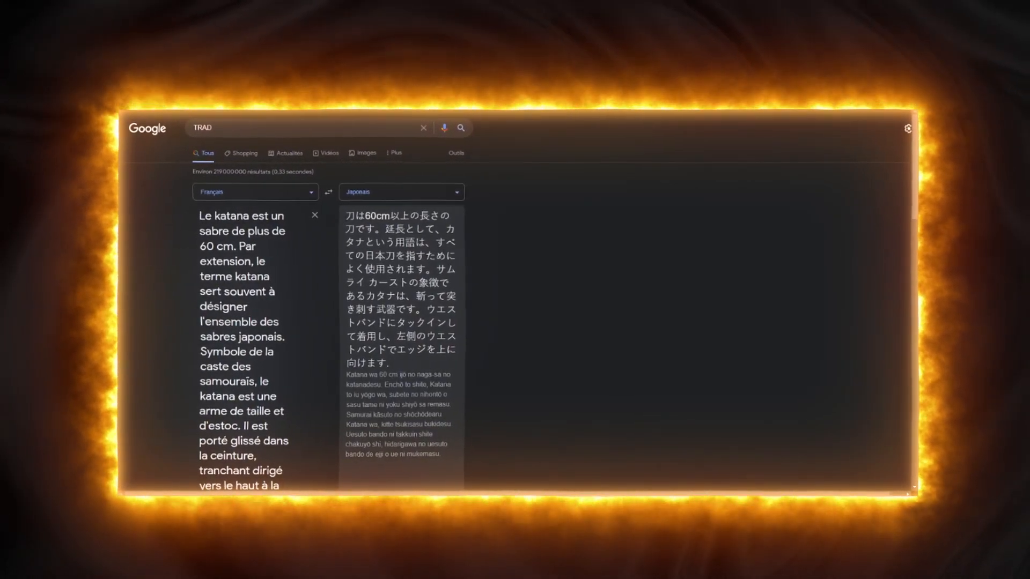
Copy the complete Japanese translation of the katana description, without the romanised text.
drag(346, 219, 412, 368)
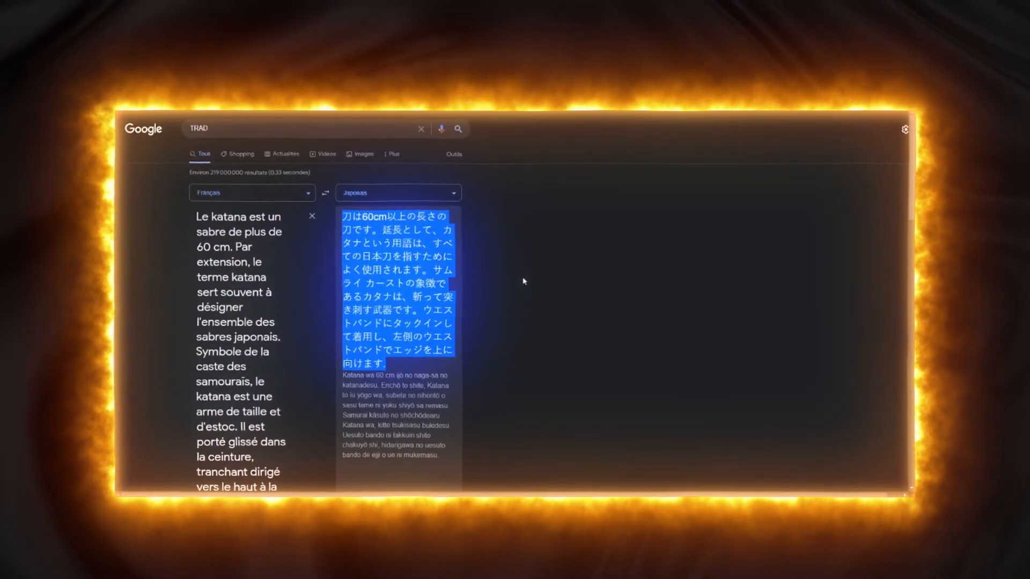
click(520, 278)
drag(341, 216, 433, 373)
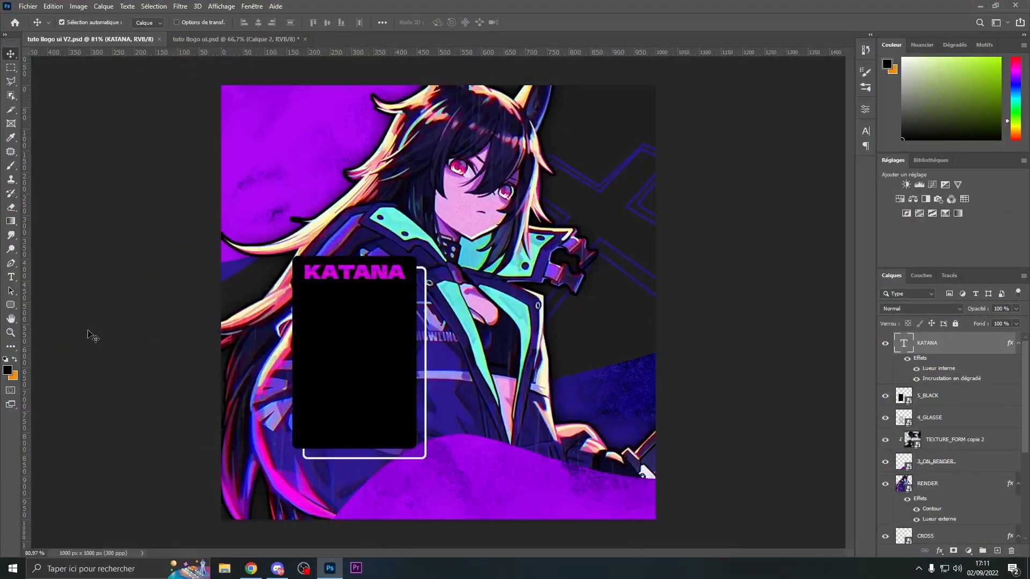
Back in Photoshop, create a text layer above KATANA and fill it with the copied Japanese translation.
click(11, 277)
click(997, 550)
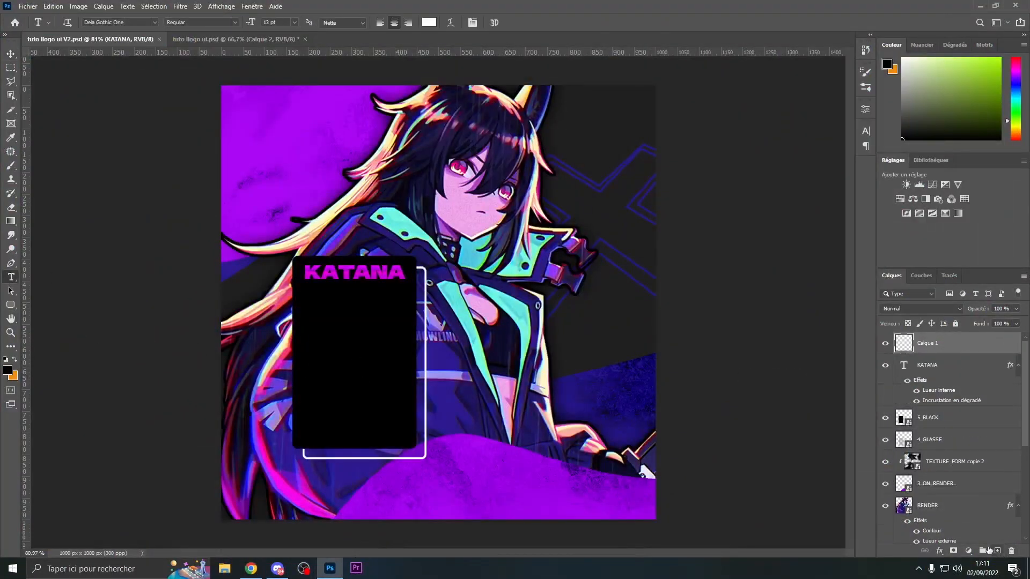
click(333, 182)
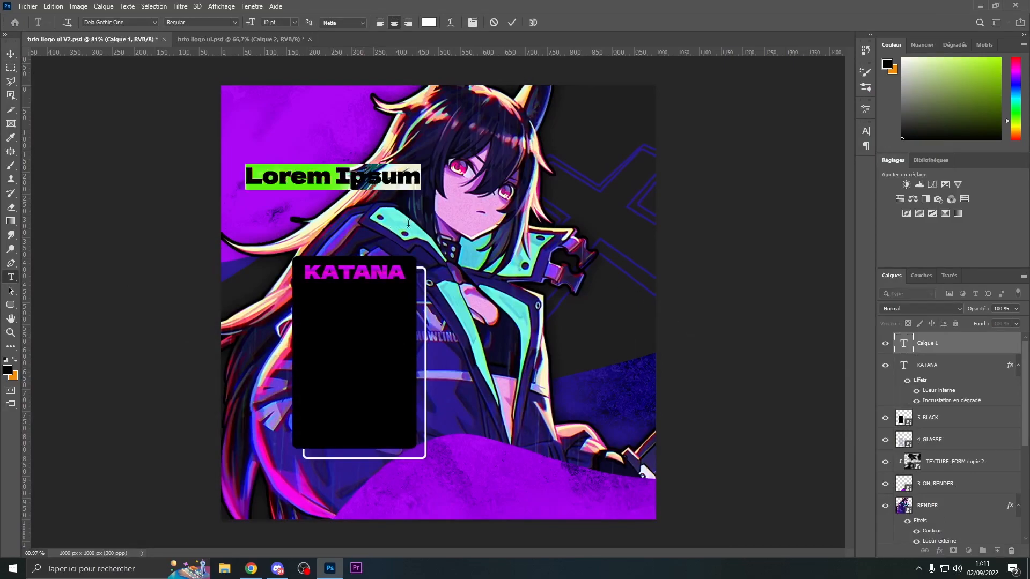
text(カーストの象徴であるカタナは、斬って突き!)
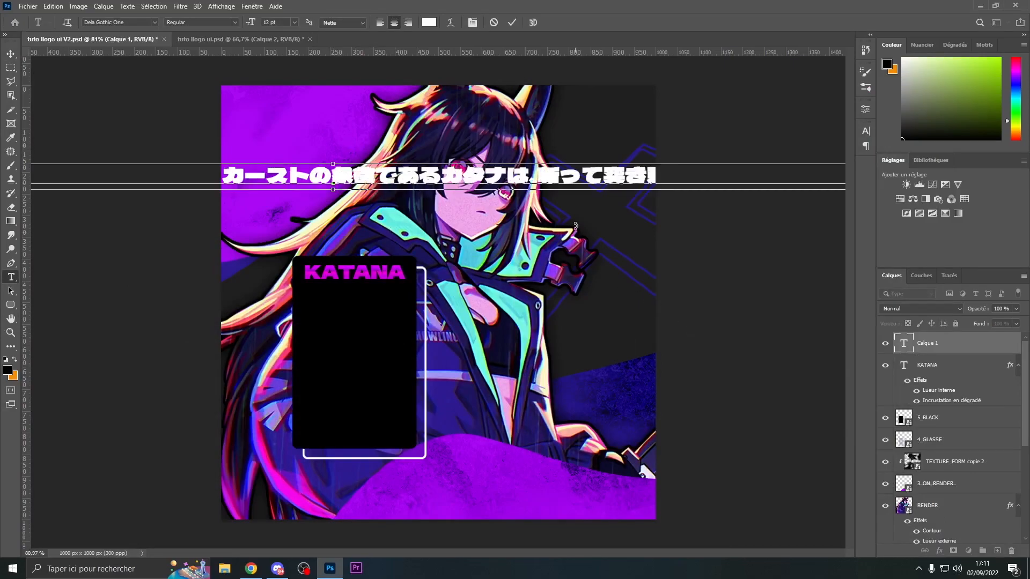
Change the font of the entire Japanese text to Kozuka Gothic Pr6N R.
key(ctrl+a)
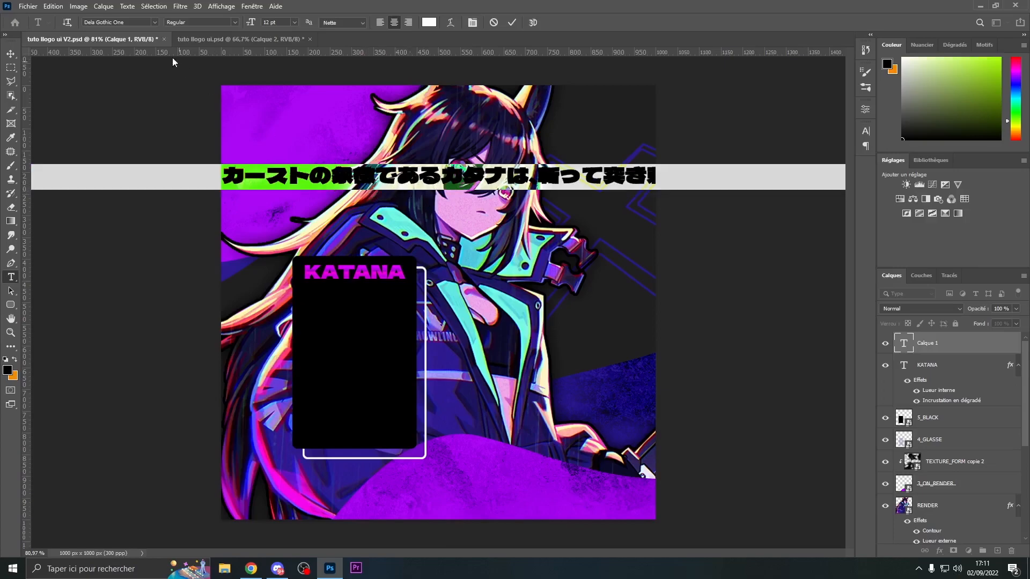
click(152, 22)
click(156, 23)
text(KO)
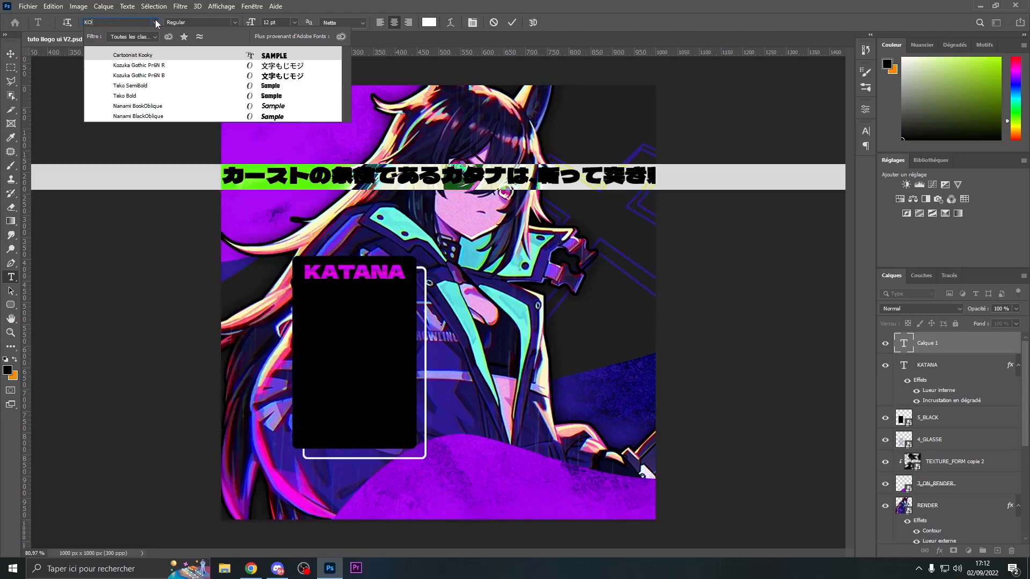
click(172, 68)
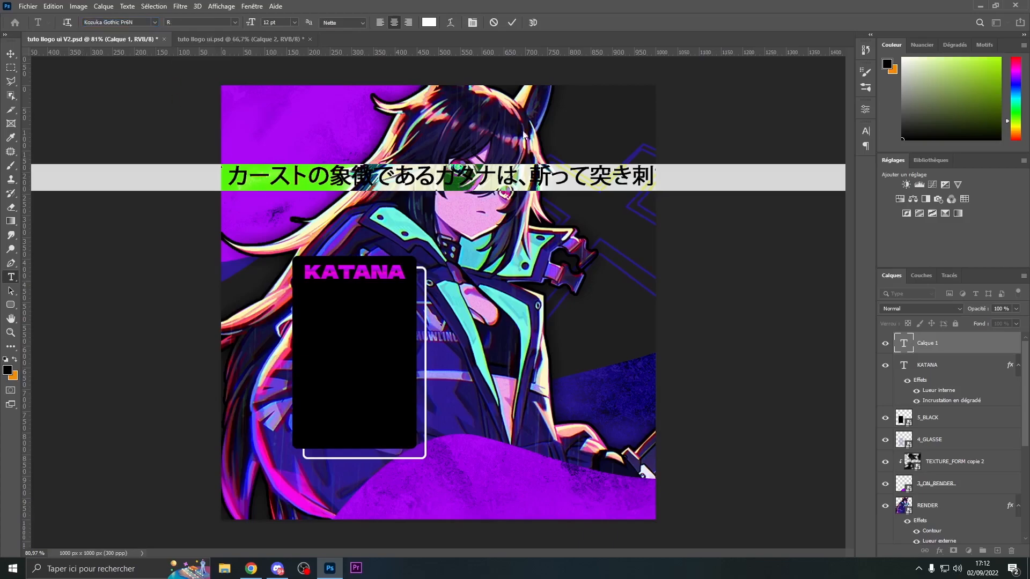
click(505, 174)
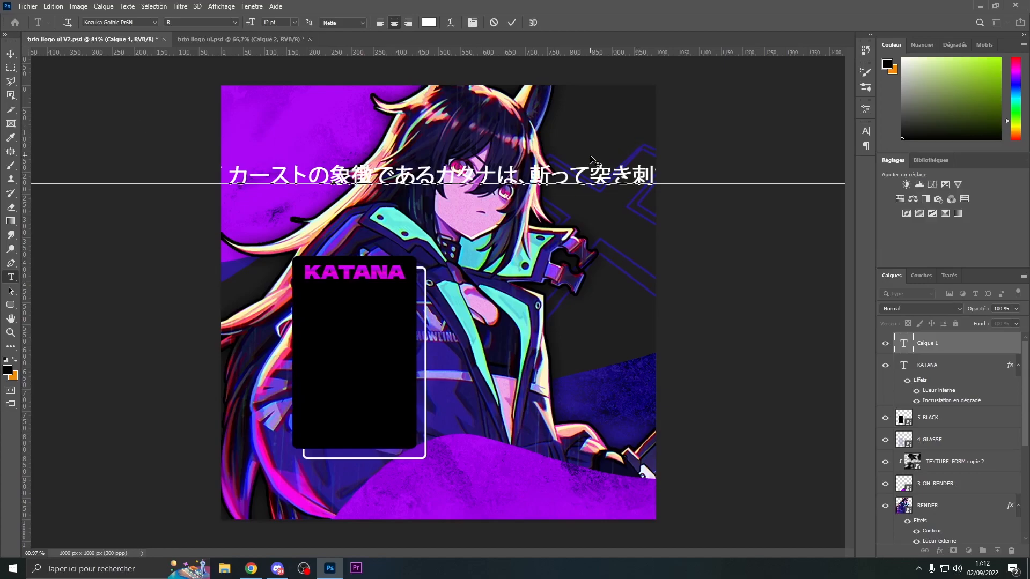
Insert line breaks in the pasted Japanese description to split it into seven centred lines, then commit the text.
key(ctrl+v)
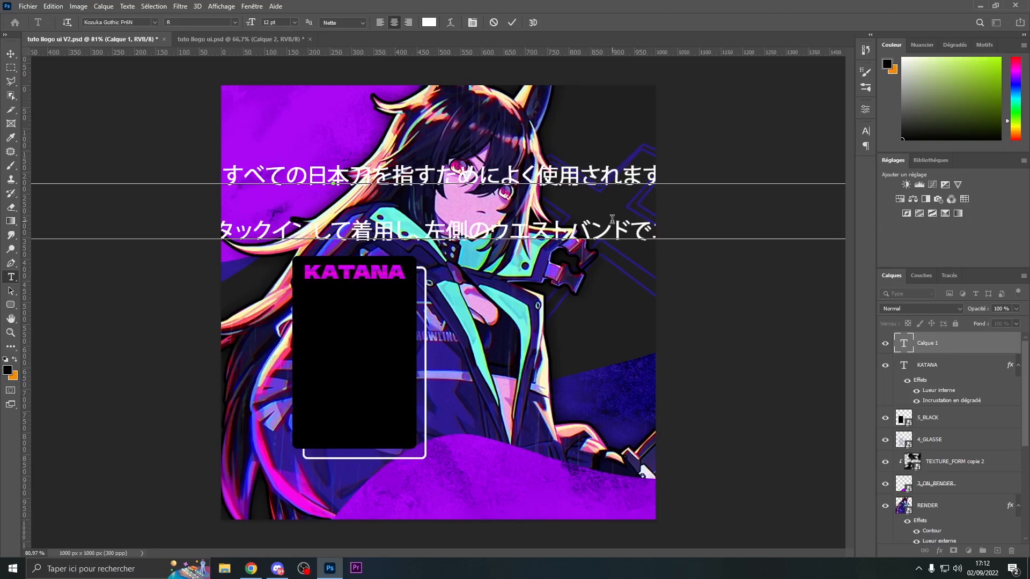
key(Return)
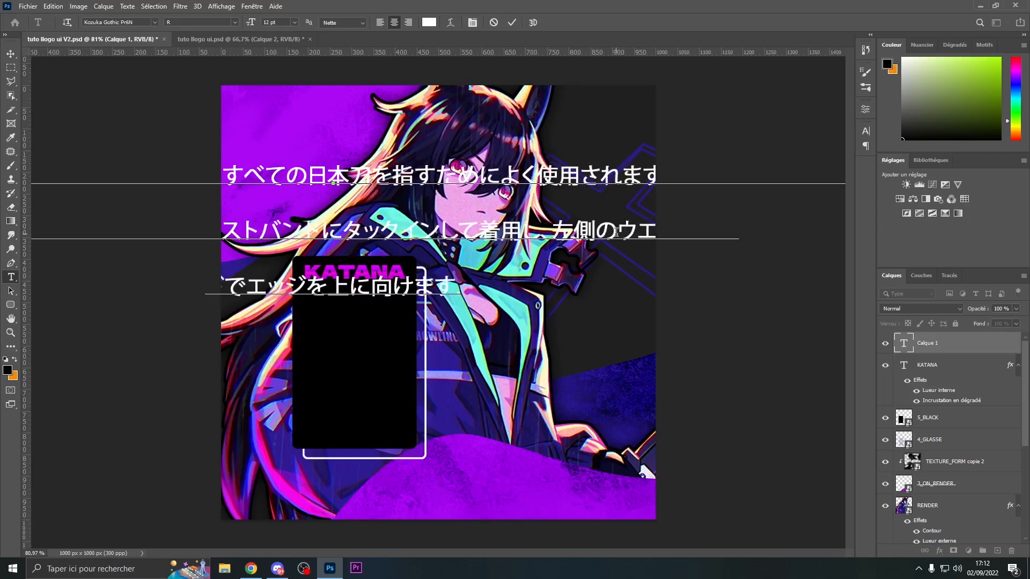
click(546, 226)
key(Return)
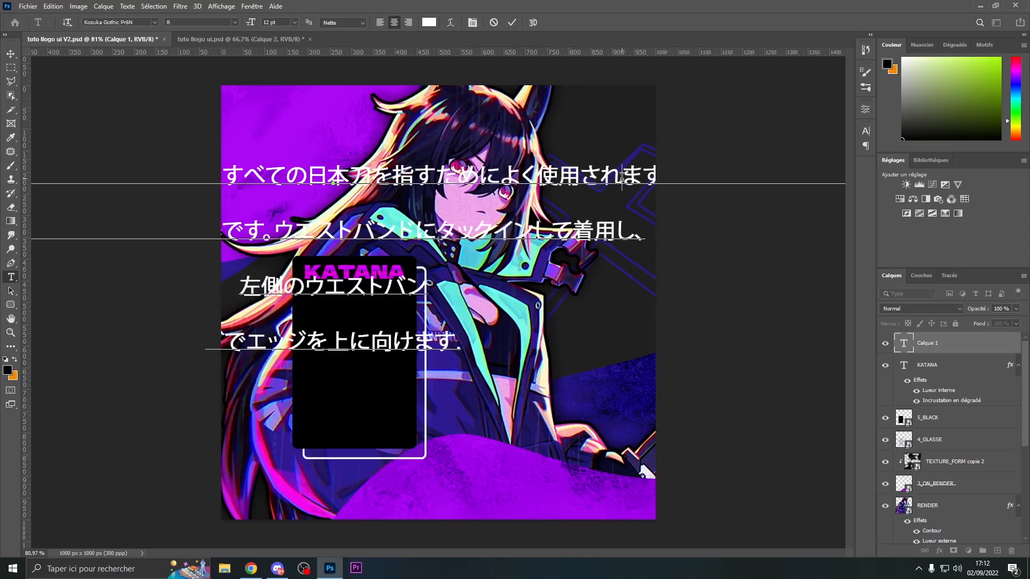
key(Return)
click(598, 178)
key(Return)
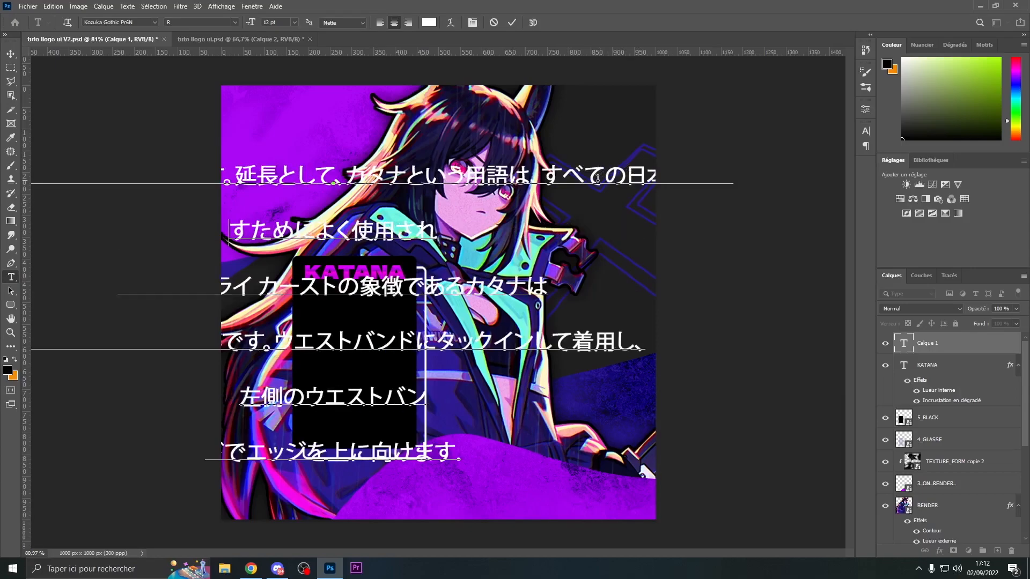
click(586, 176)
key(Return)
click(11, 55)
Scale the Japanese text block down to about 20.6% and place it on the black panel below KATANA.
scroll(736, 333, down, 3)
scroll(483, 306, up, 1)
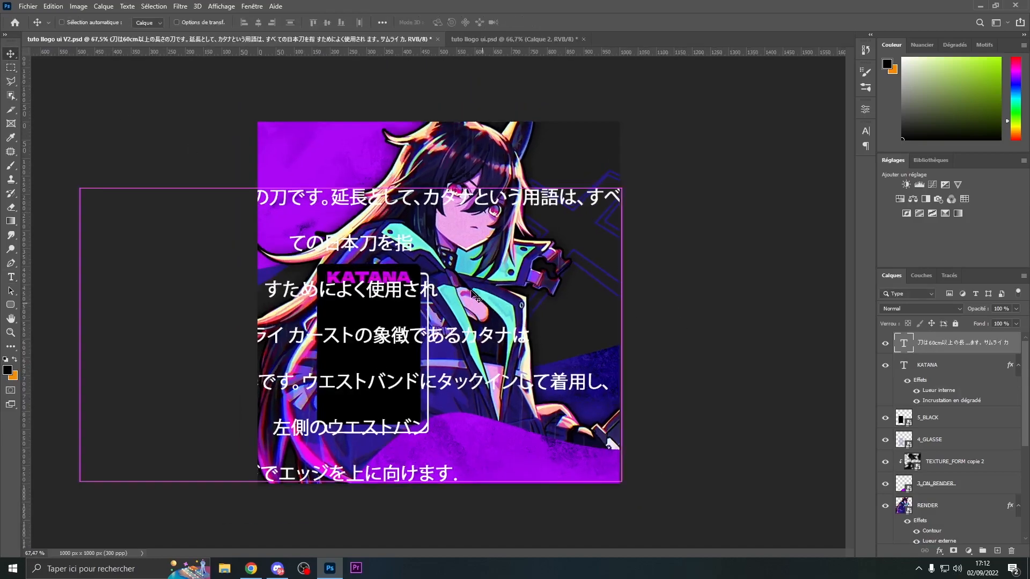
key(ctrl+t)
drag(354, 187, 374, 354)
scroll(412, 328, up, 6)
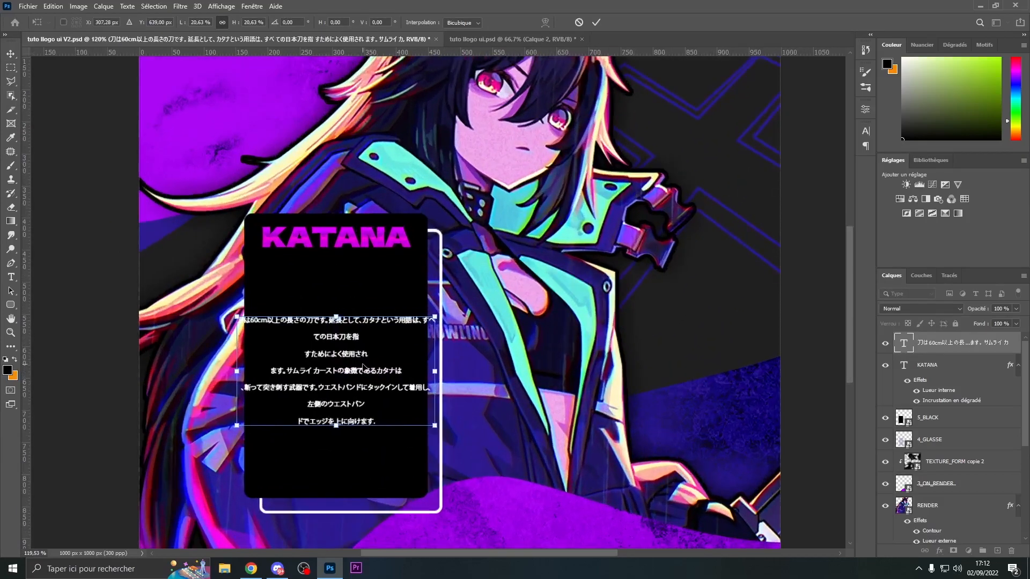
key(Return)
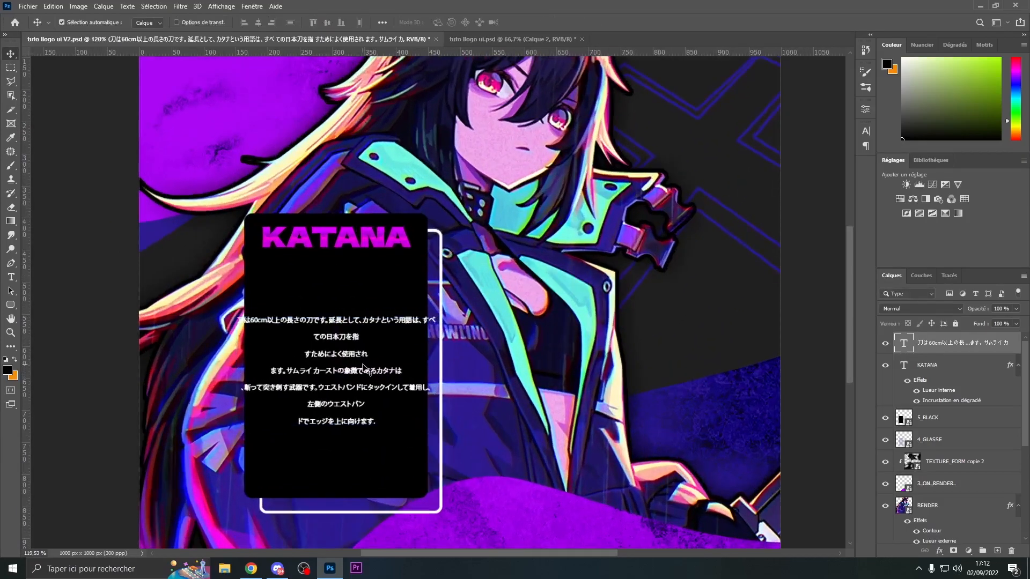
Rearrange the line breaks of the Japanese text into six lines that fit within the black panel's width.
click(12, 277)
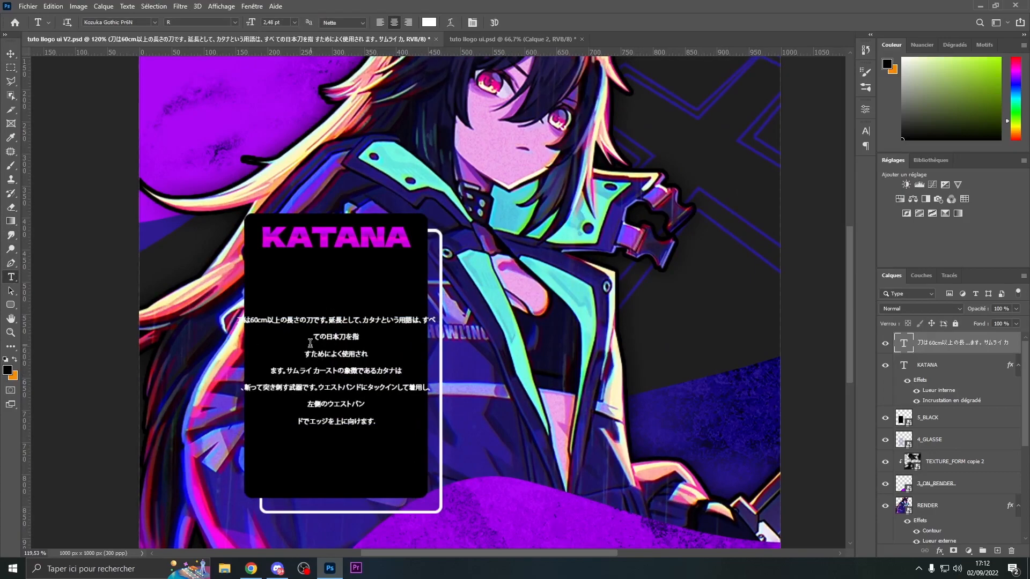
click(396, 320)
key(Return)
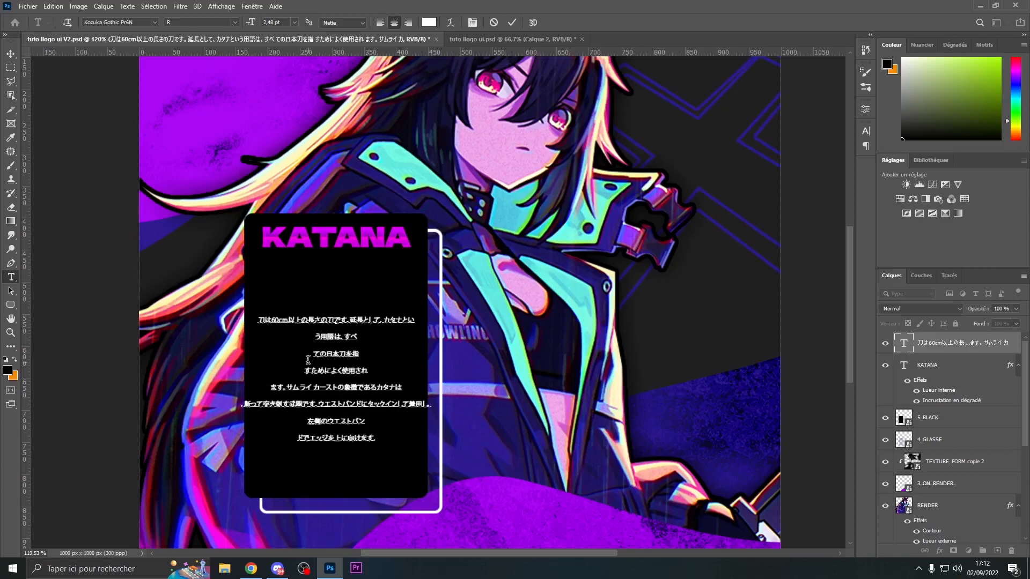
key(BackSpace)
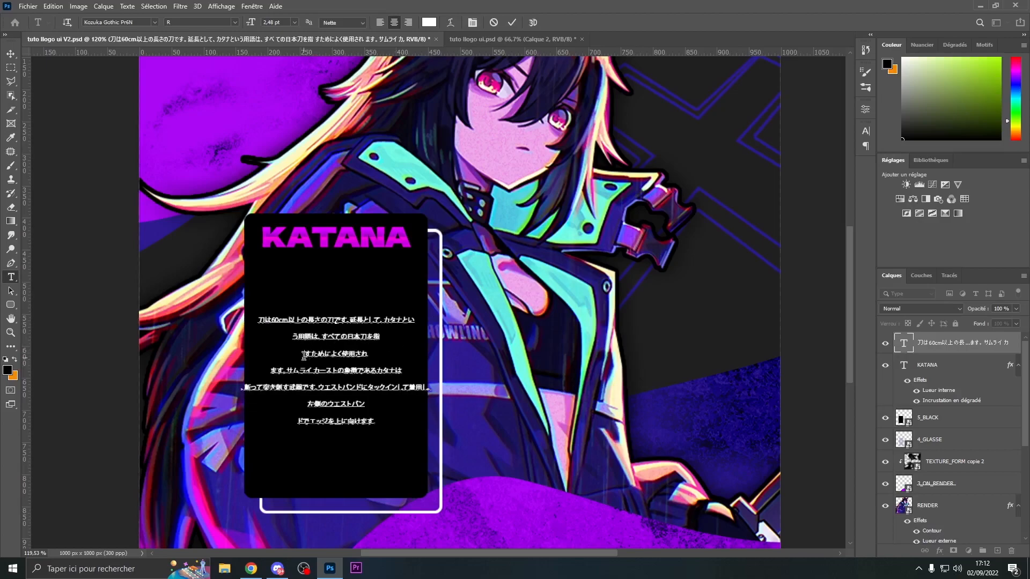
click(303, 354)
key(BackSpace)
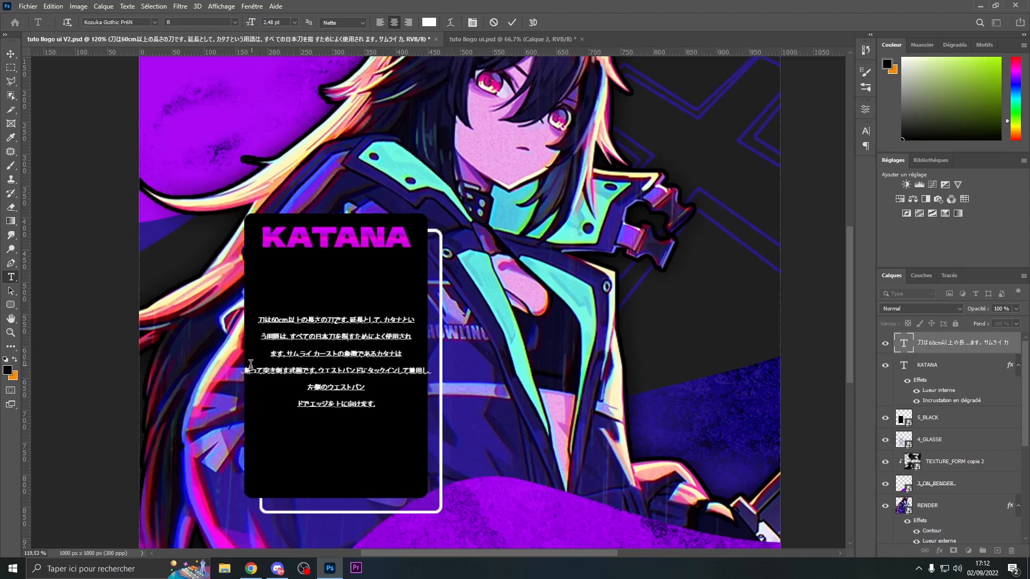
click(368, 371)
key(Return)
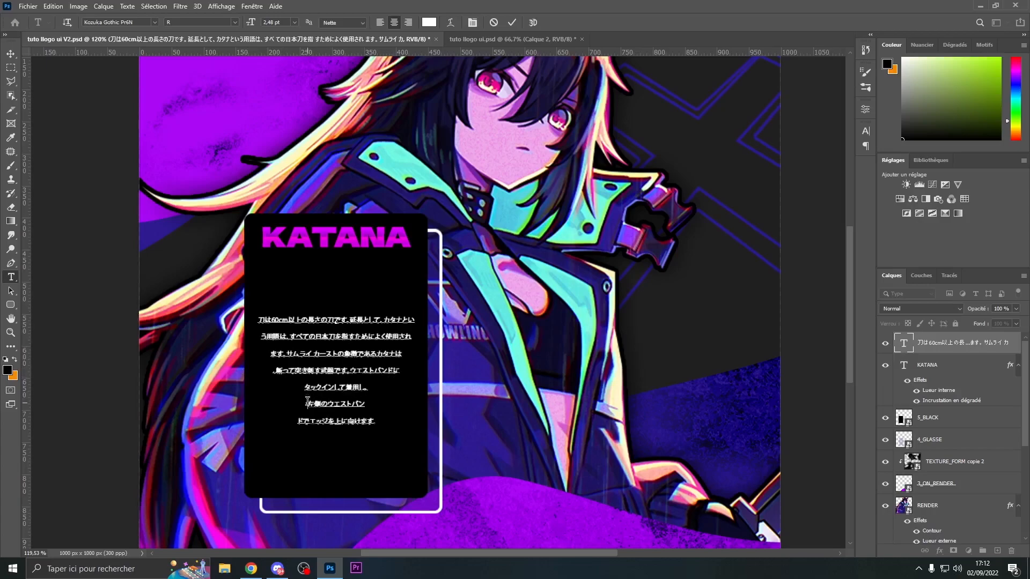
click(308, 402)
key(BackSpace)
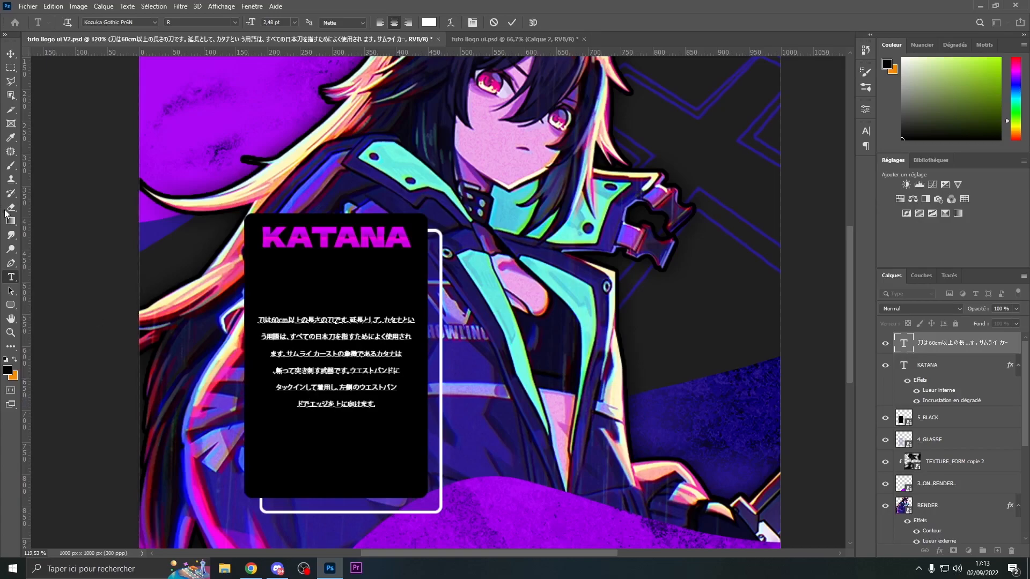
Set the leading of the entire Japanese text to 11 pt and its tracking to -60.
key(ctrl+a)
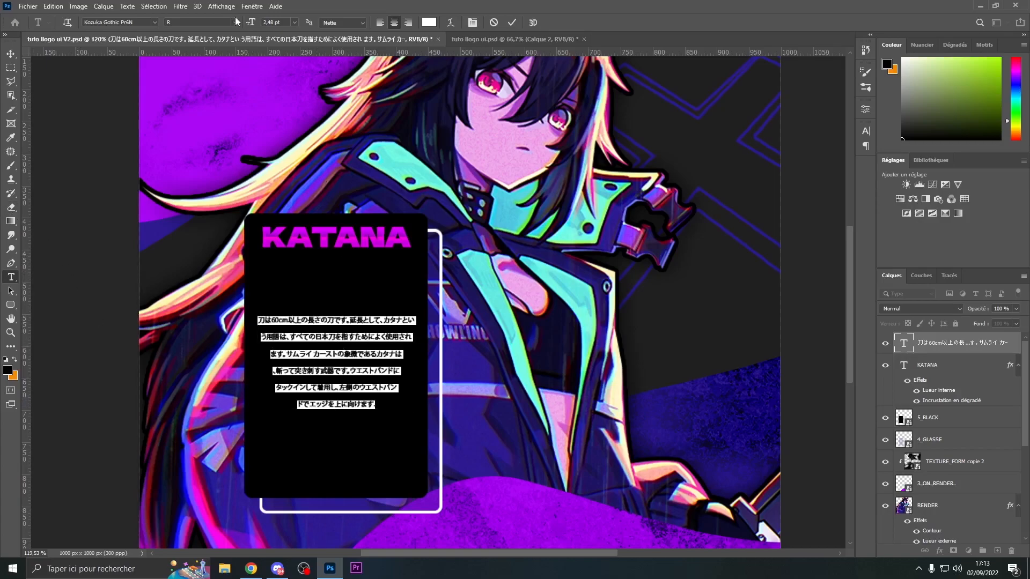
click(250, 6)
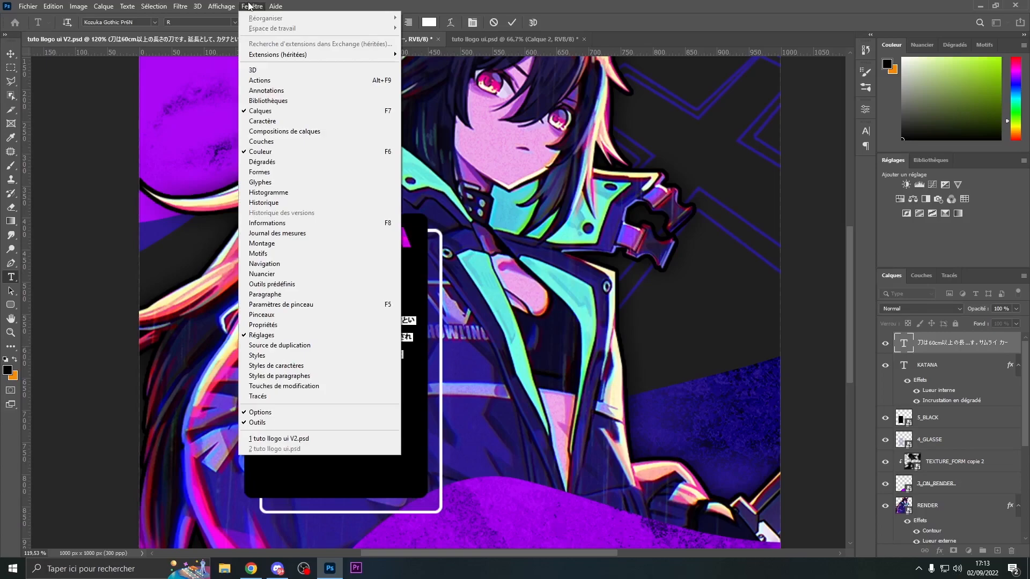
click(278, 123)
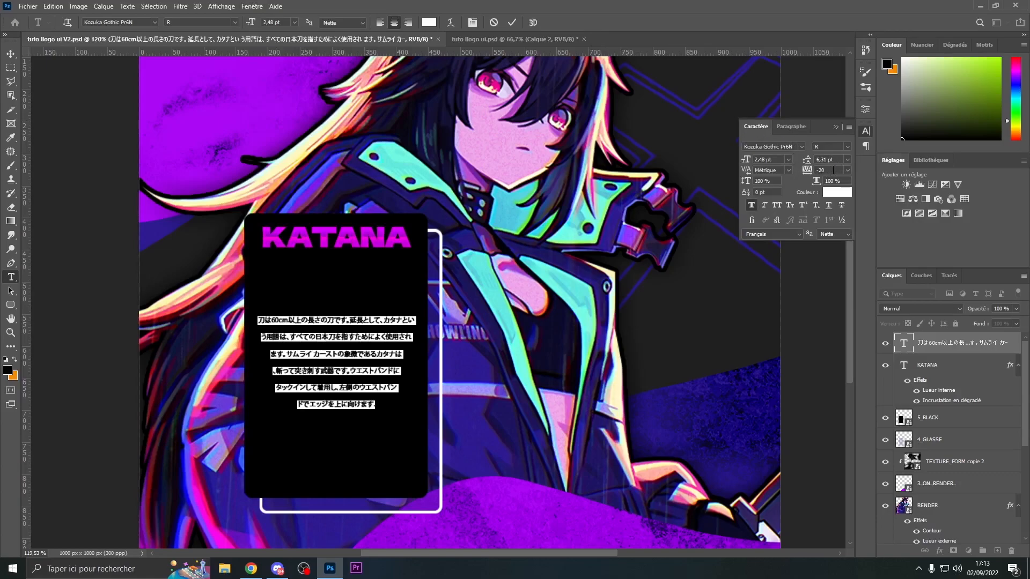
scroll(833, 169, down, 4)
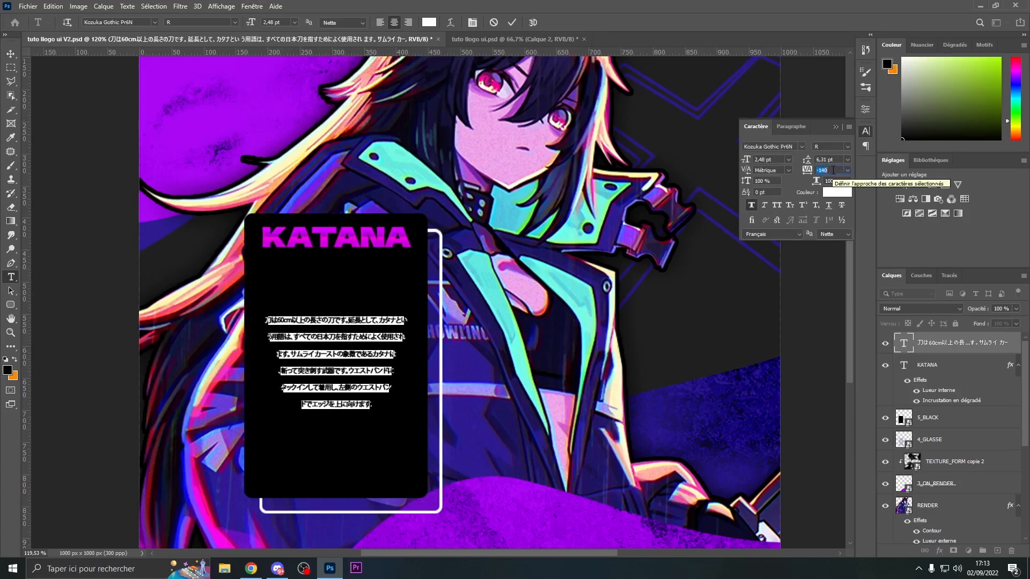
scroll(836, 159, up, 8)
scroll(837, 160, down, 4)
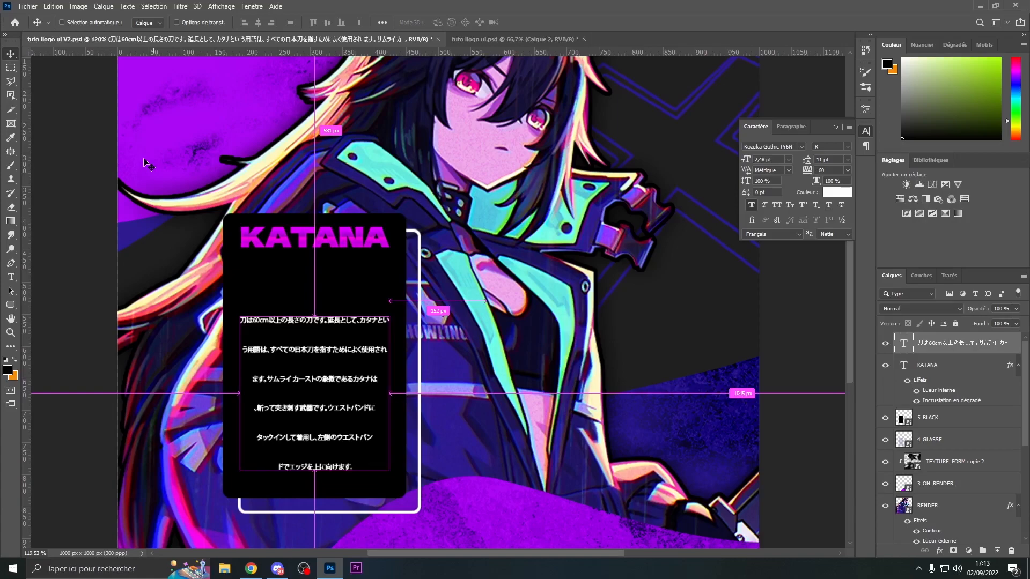
Enlarge the Japanese text block to about 115% and nudge it upward to sit closer to the KATANA title.
key(ctrl+t)
drag(314, 317, 317, 287)
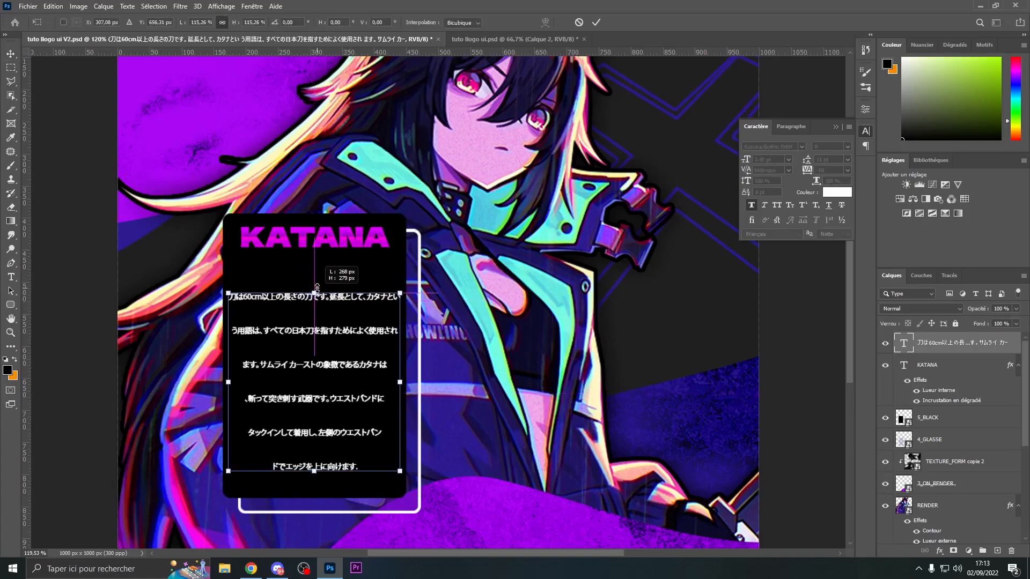
key(Return)
key(Up)
key(Up)
key(Up)
key(Up)
key(Up)
key(Up)
key(Up)
key(Up)
key(Up)
key(Up)
key(Up)
key(Up)
key(Up)
key(Up)
key(Up)
key(Up)
key(Up)
key(Up)
key(Up)
key(Down)
key(Down)
key(Down)
key(Up)
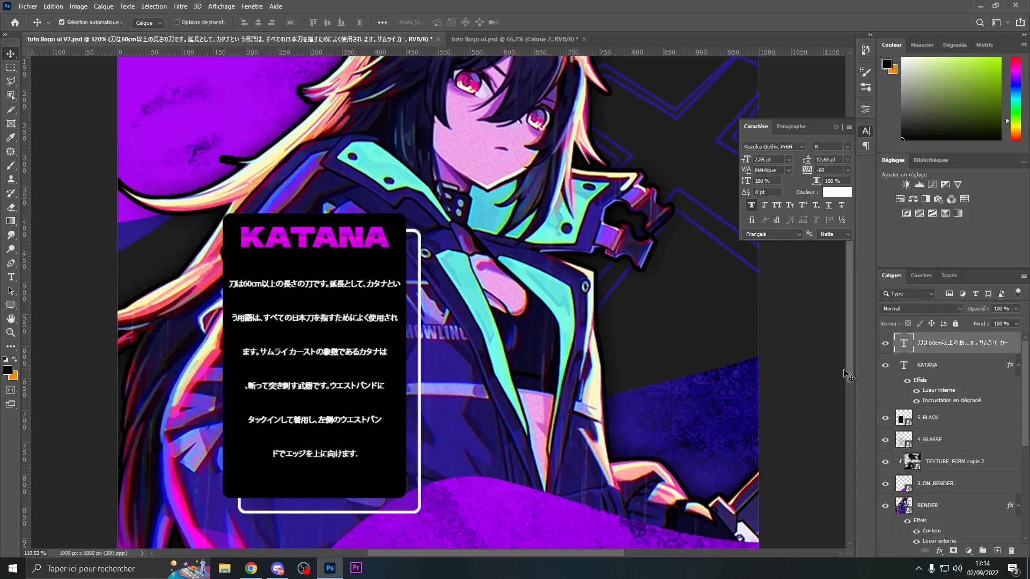
Apply an outer glow to the Japanese text using the KATANA title's purple (b305d7), with 59% opacity and a 24 px size.
right_click(996, 349)
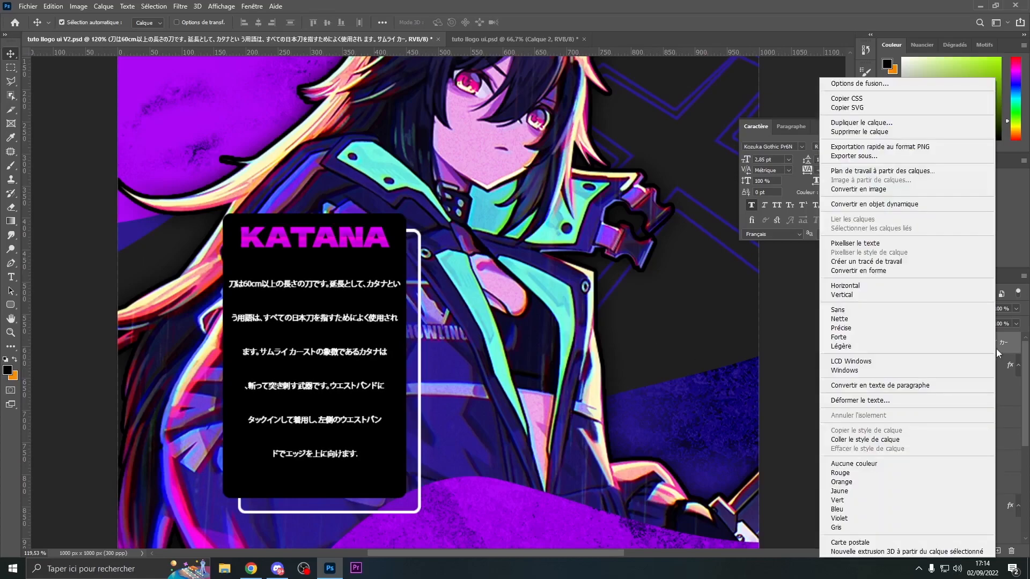
click(1003, 348)
double_click(993, 345)
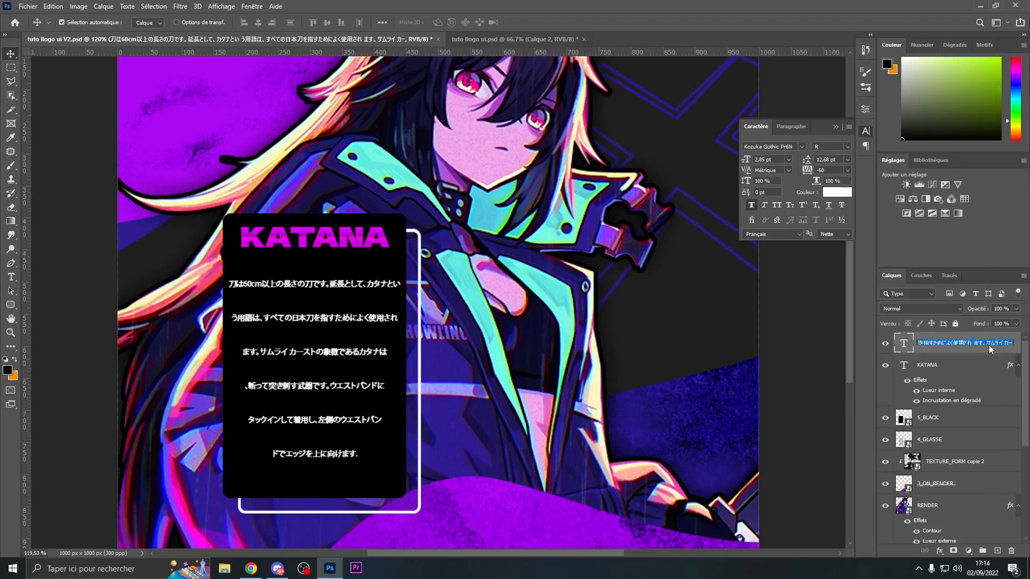
key(Return)
right_click(959, 347)
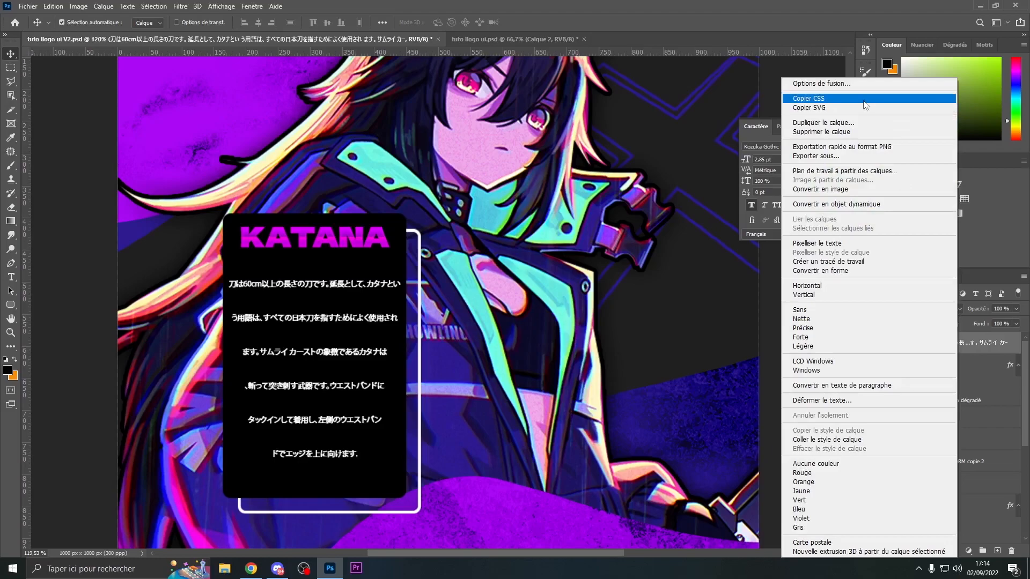
click(842, 84)
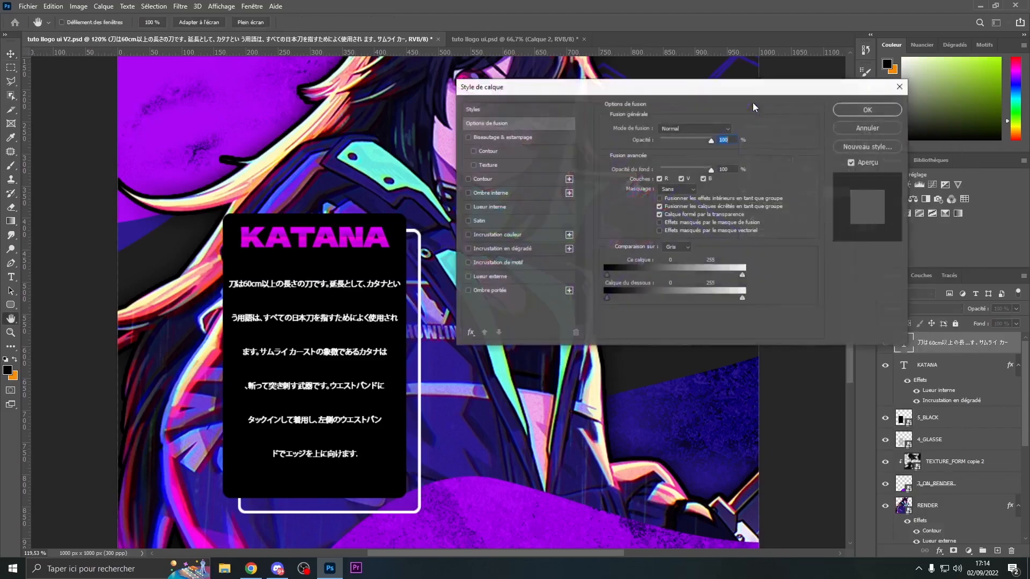
click(500, 276)
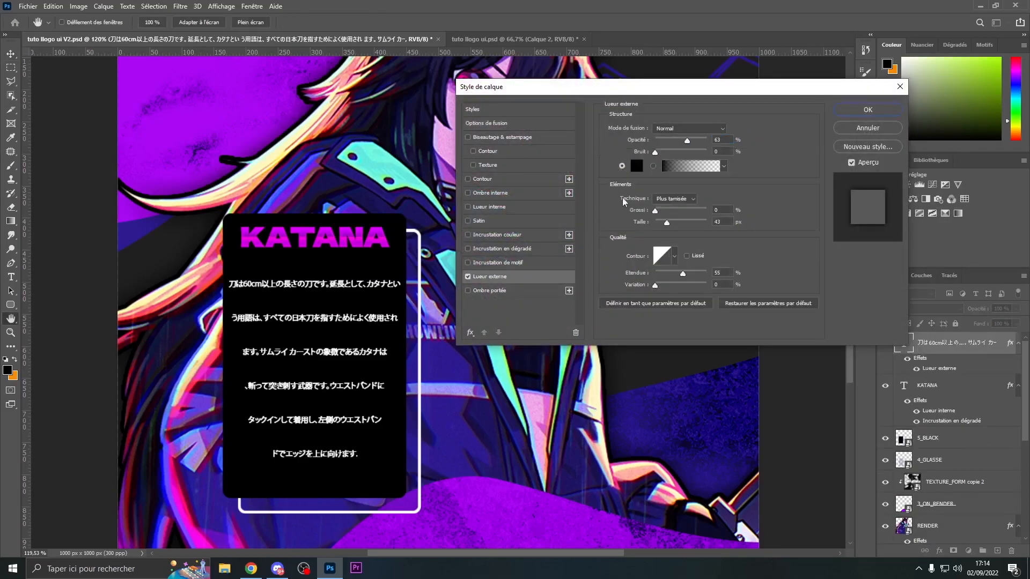
click(636, 166)
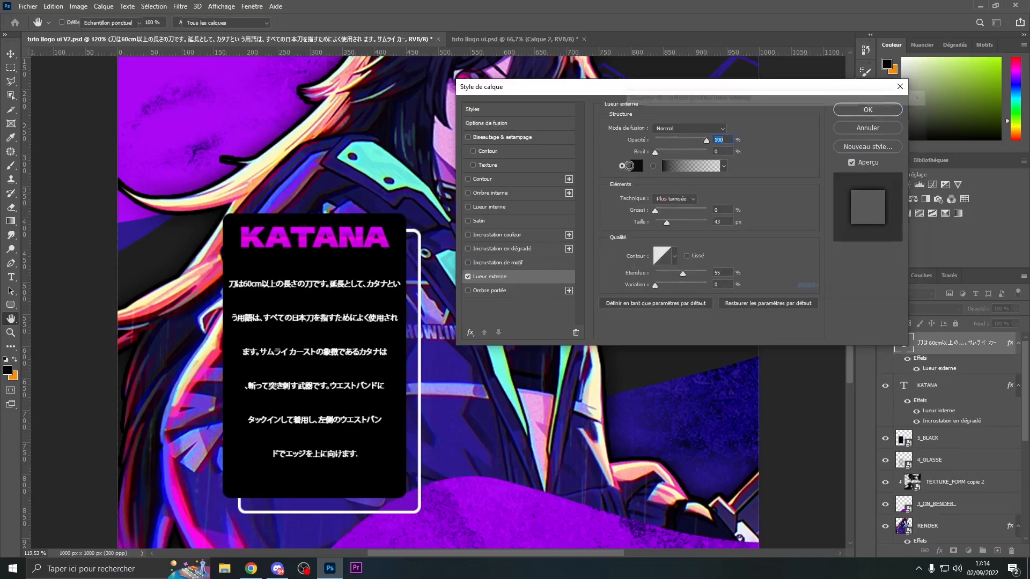
click(300, 229)
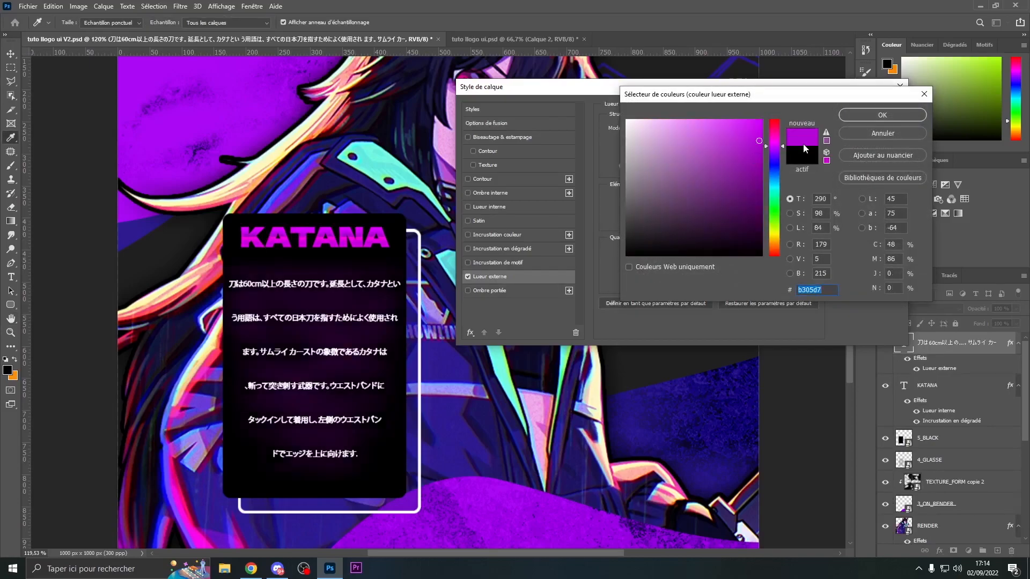
click(869, 115)
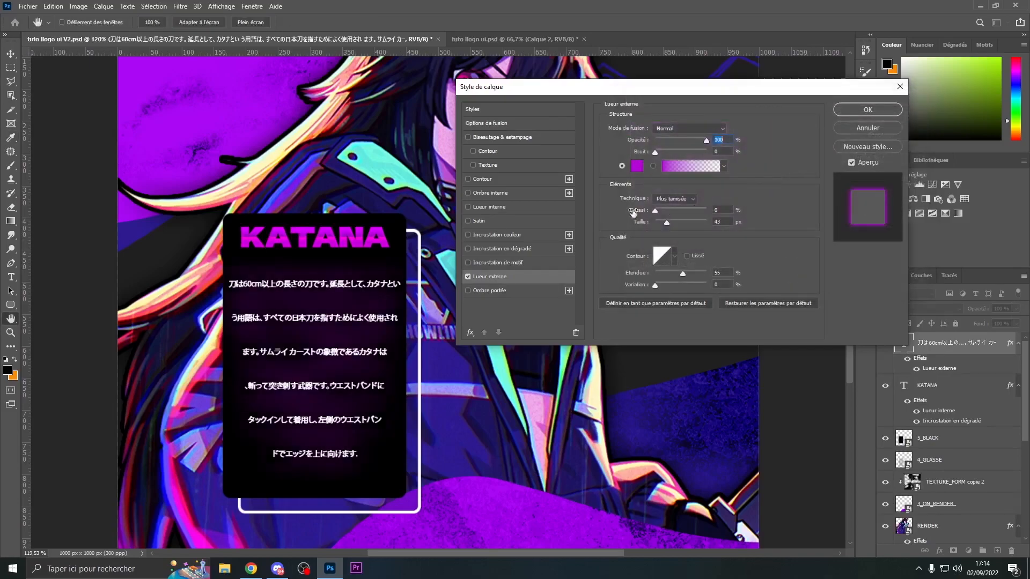
click(662, 221)
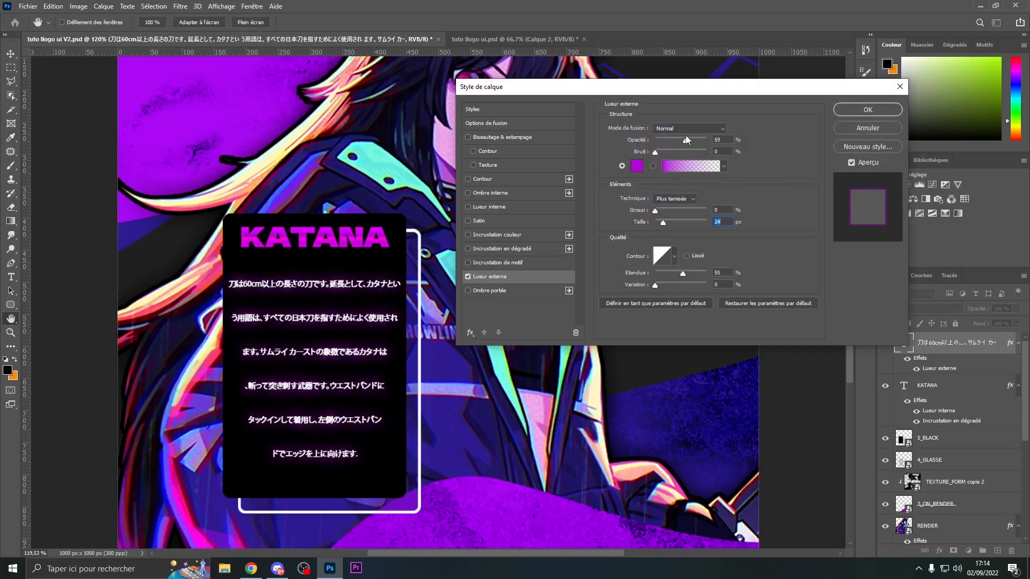
click(863, 110)
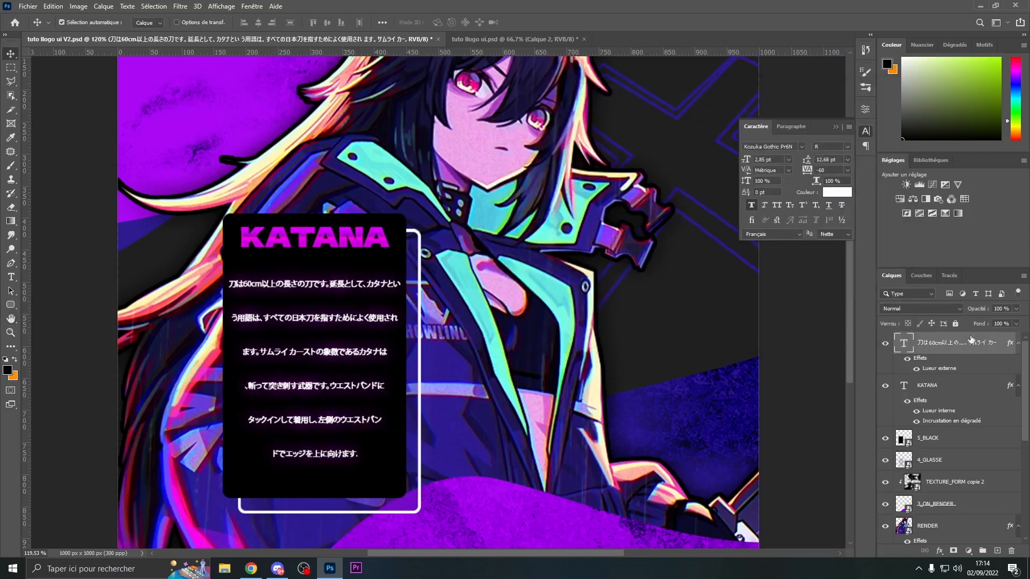
Convert the Japanese text layer, including its outer glow, to a smart object.
right_click(955, 346)
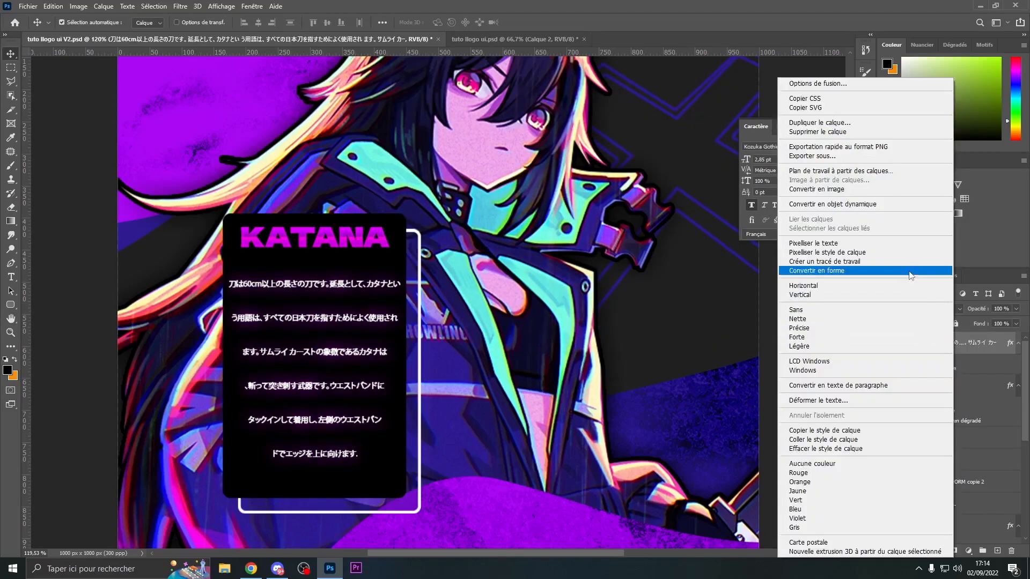
click(974, 354)
right_click(971, 351)
click(964, 348)
right_click(964, 350)
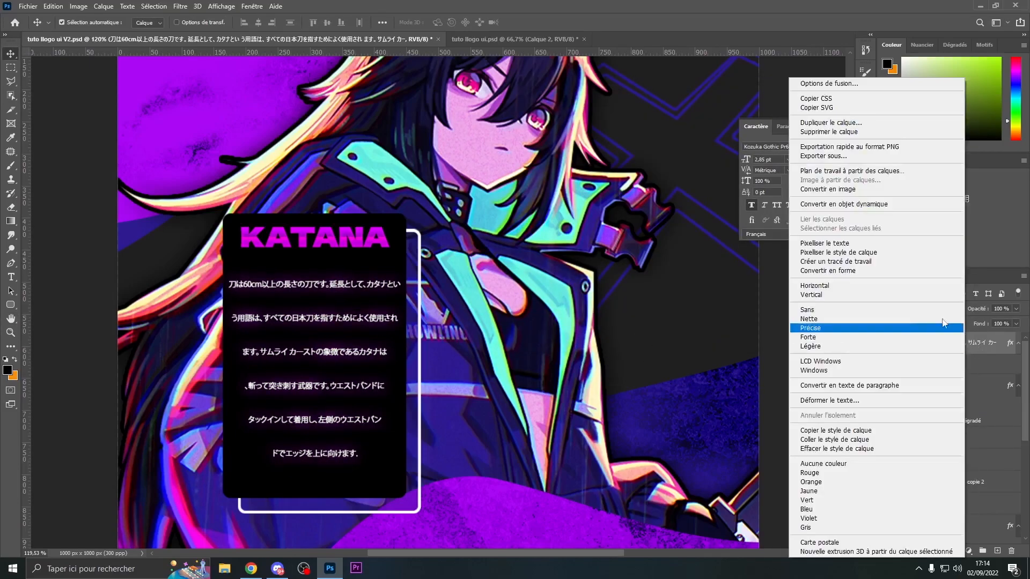
click(875, 205)
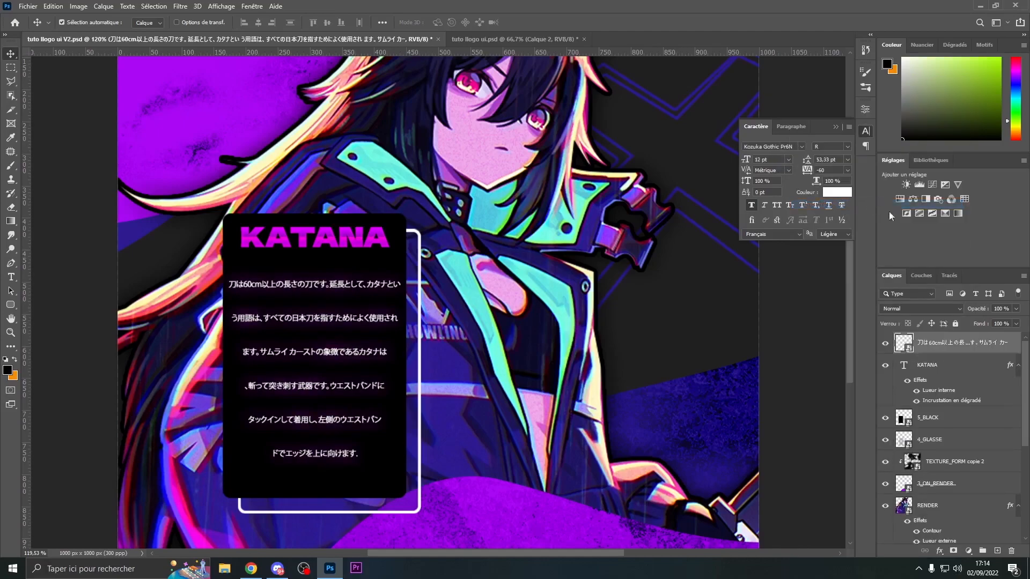
Create a new layer above the Japanese text smart object and clip it to that smart object.
click(997, 551)
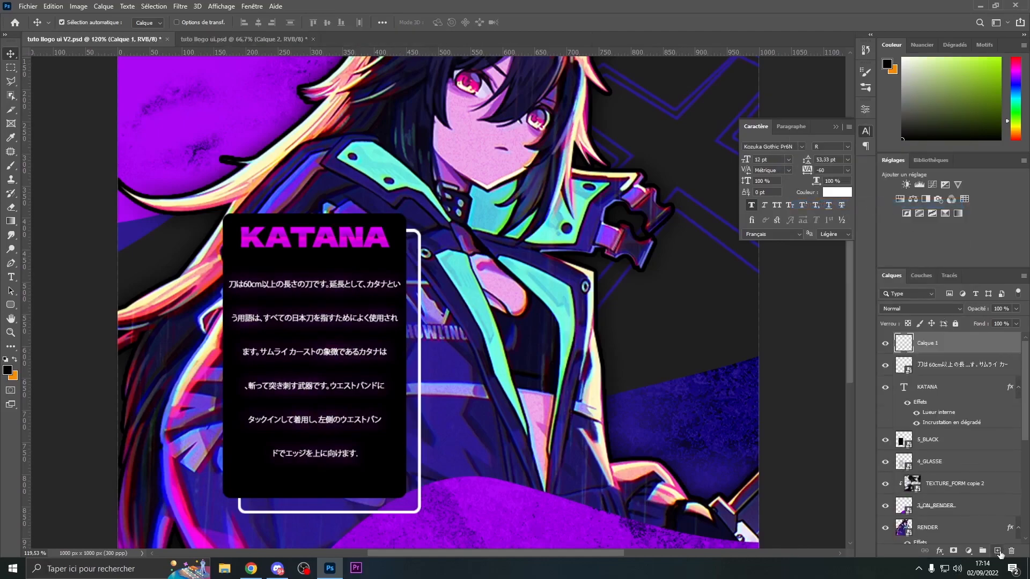
drag(953, 348, 947, 354)
alt+click(947, 352)
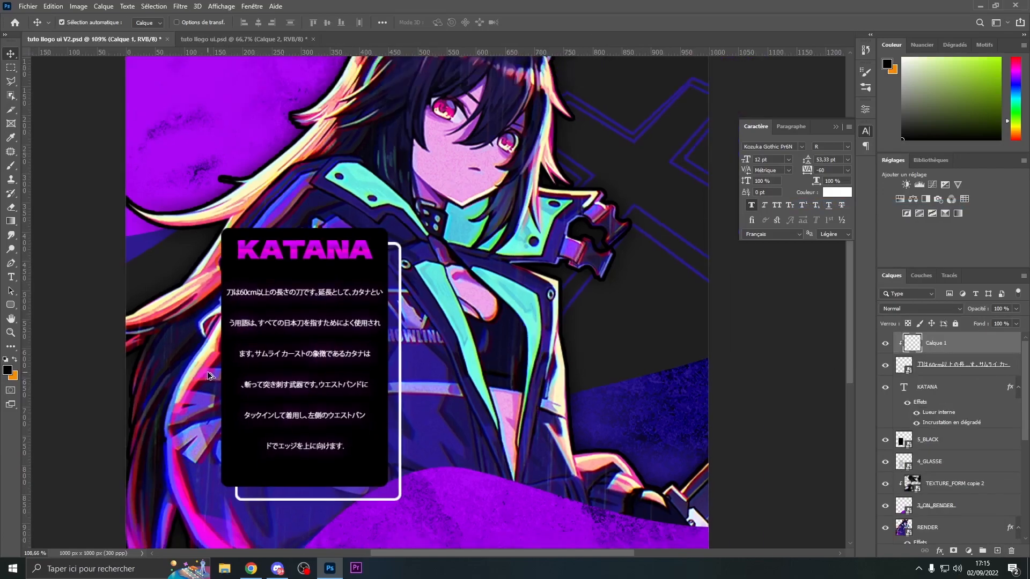
Shade the edges of the Japanese text with soft black brush strokes on the clipped layer, and set that layer's opacity to 0%.
click(11, 167)
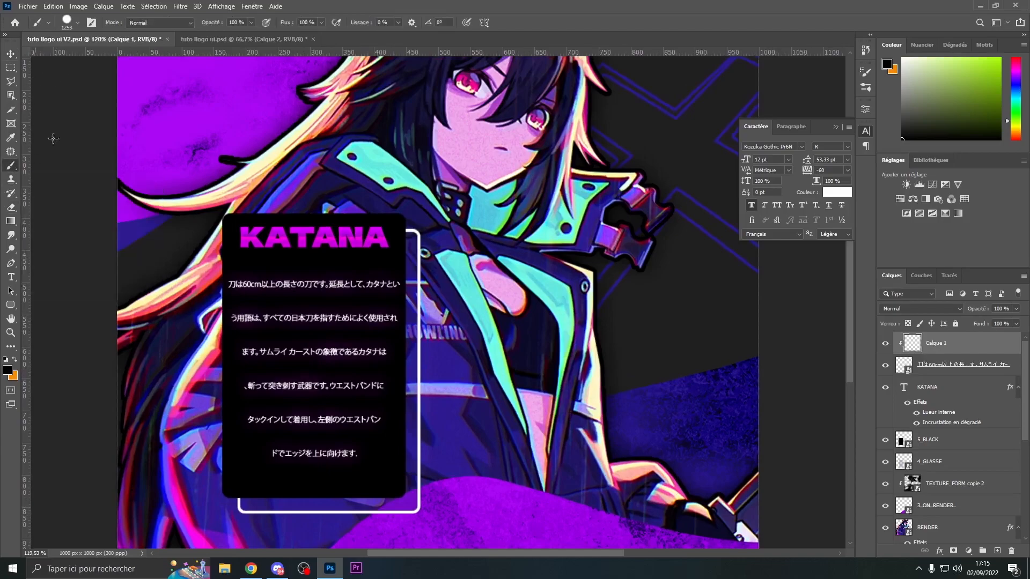
drag(385, 264, 300, 263)
mouse_move(377, 278)
mouse_down()
mouse_move(352, 285)
mouse_move(249, 162)
mouse_move(237, 33)
mouse_up()
drag(333, 312, 317, 195)
drag(328, 252, 306, 252)
drag(378, 285, 404, 285)
click(233, 227)
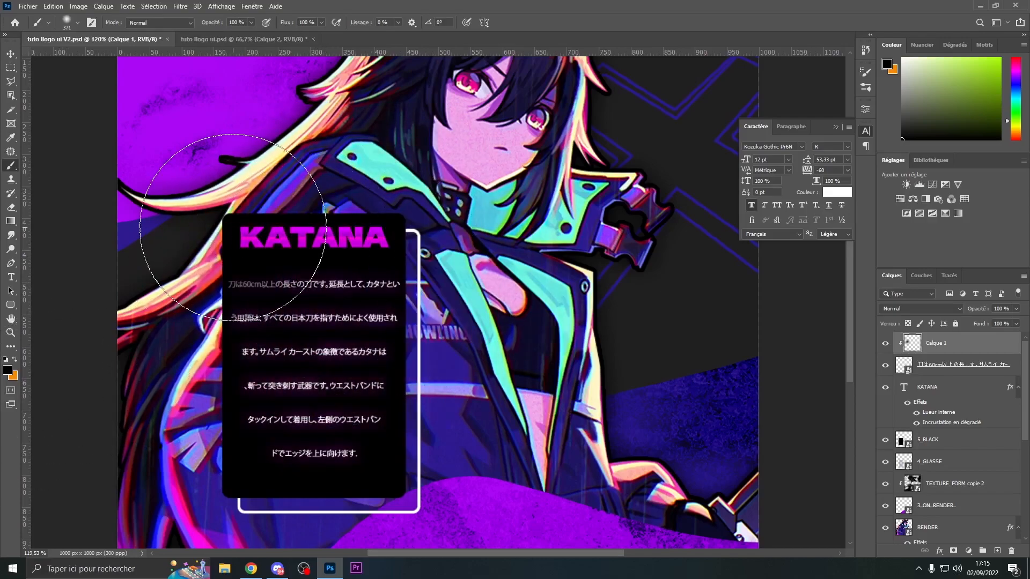
click(324, 442)
click(375, 292)
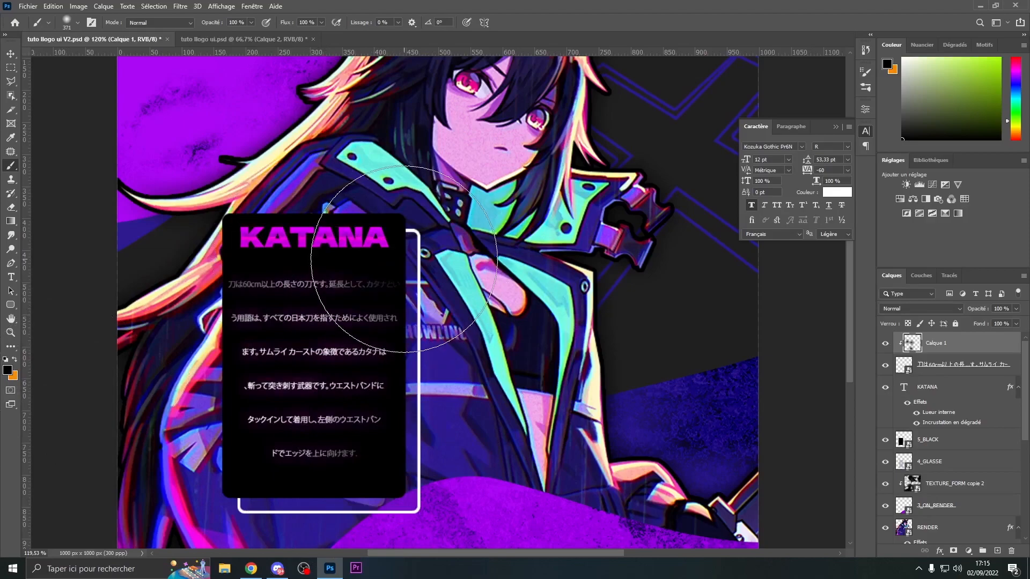
click(173, 407)
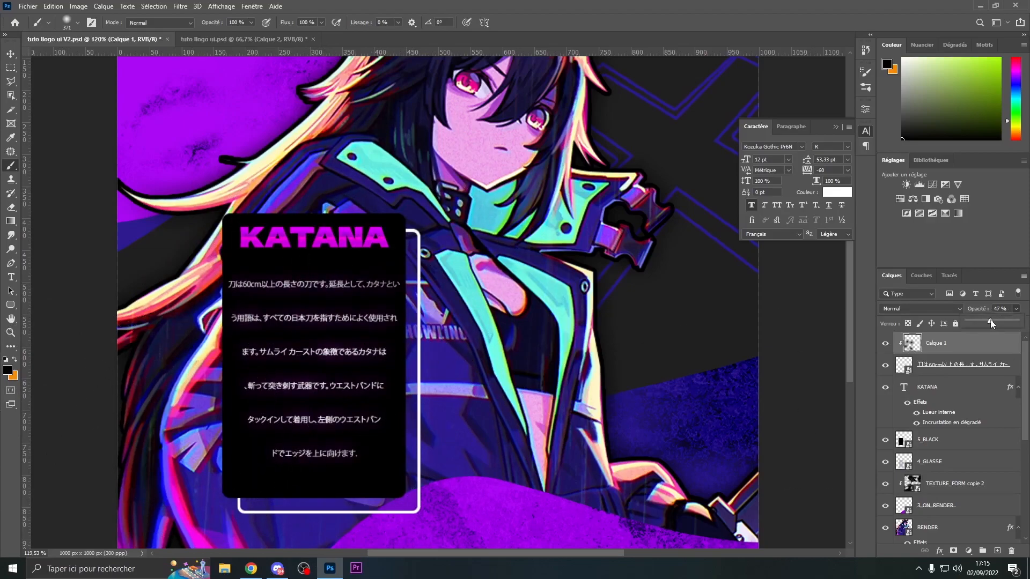
drag(986, 321, 5, 14)
click(11, 54)
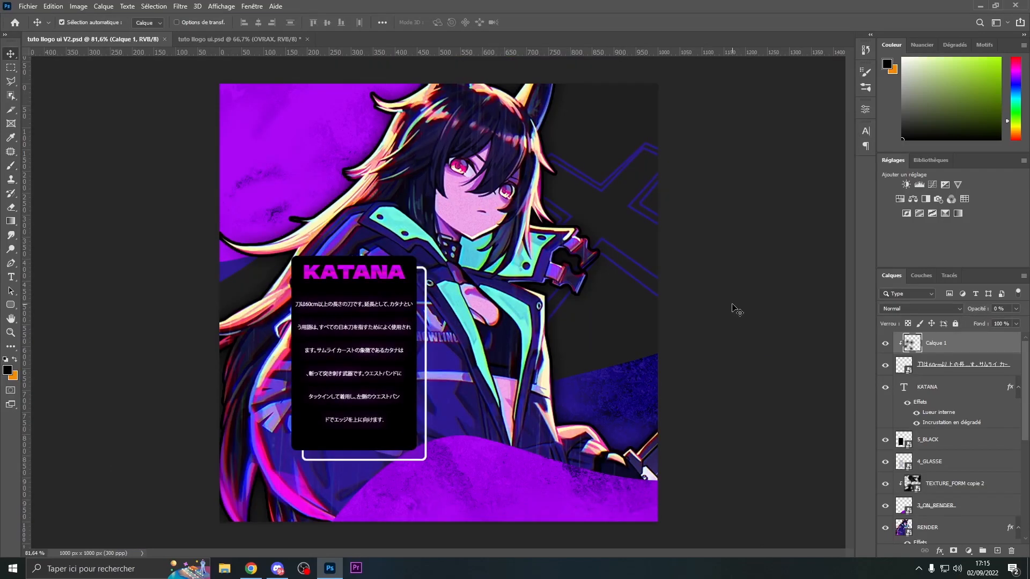
scroll(732, 304, down, 2)
scroll(732, 304, up, 2)
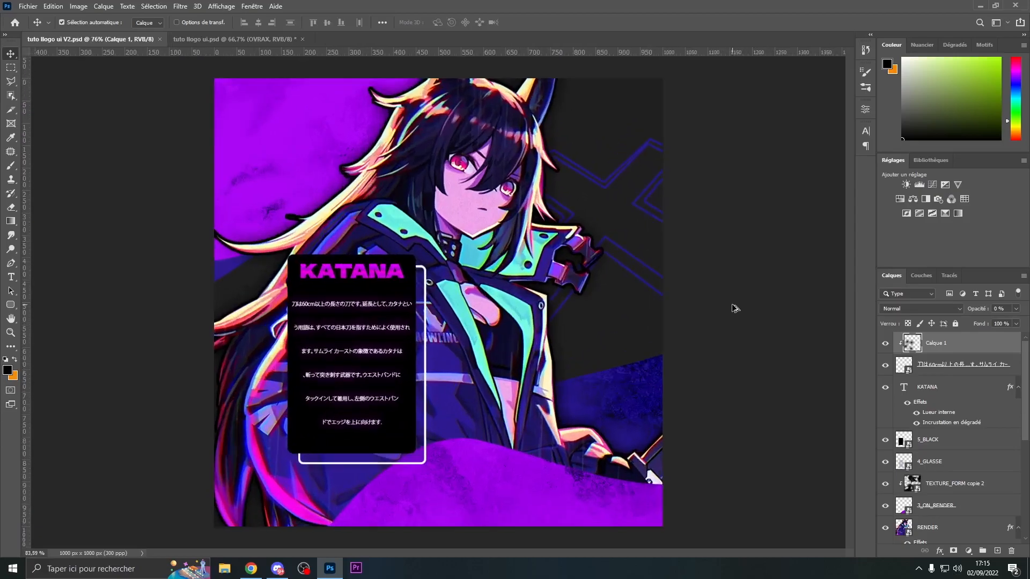
scroll(732, 305, down, 1)
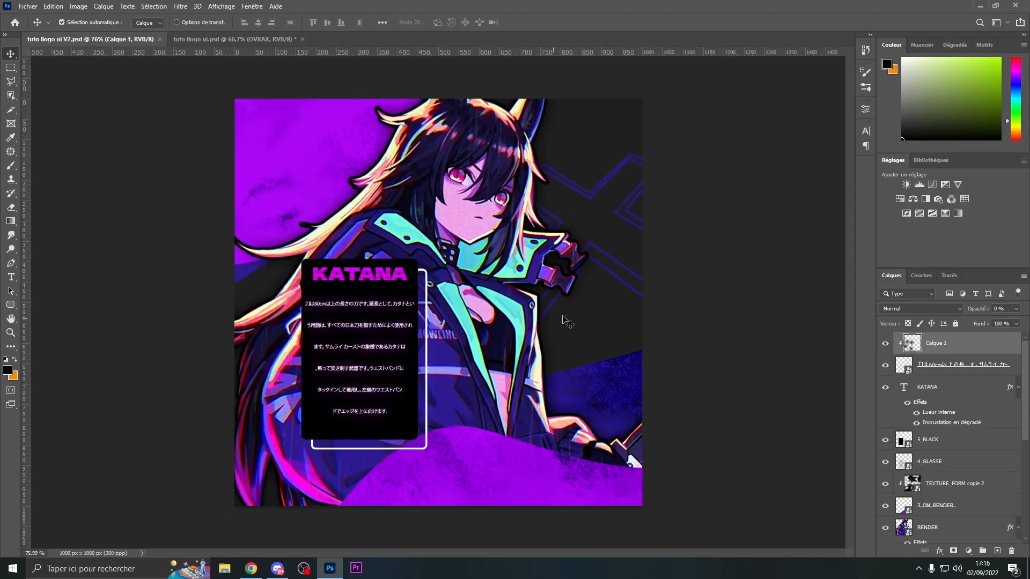
scroll(438, 317, up, 1)
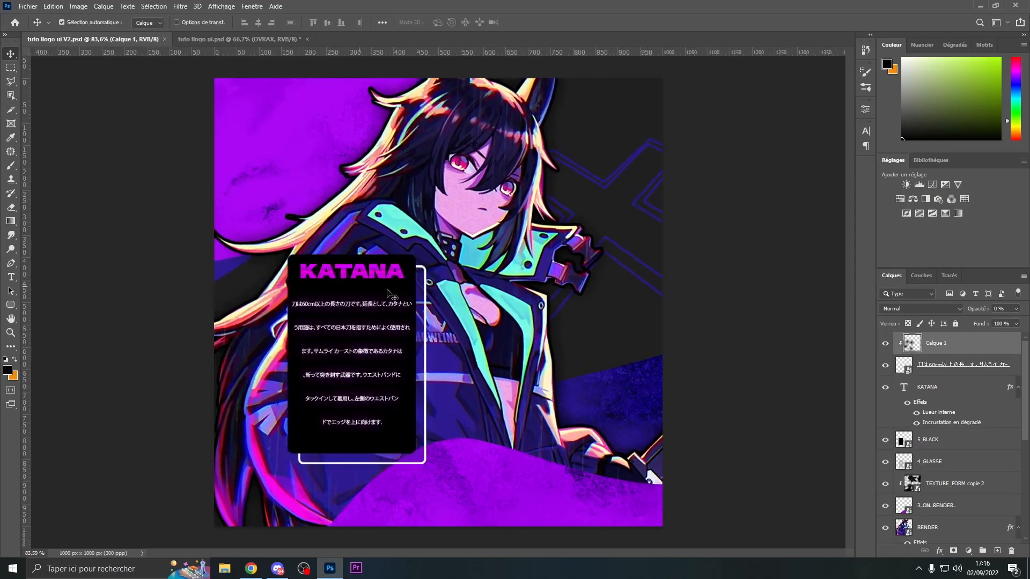
scroll(532, 320, down, 1)
scroll(504, 330, up, 1)
scroll(504, 330, down, 1)
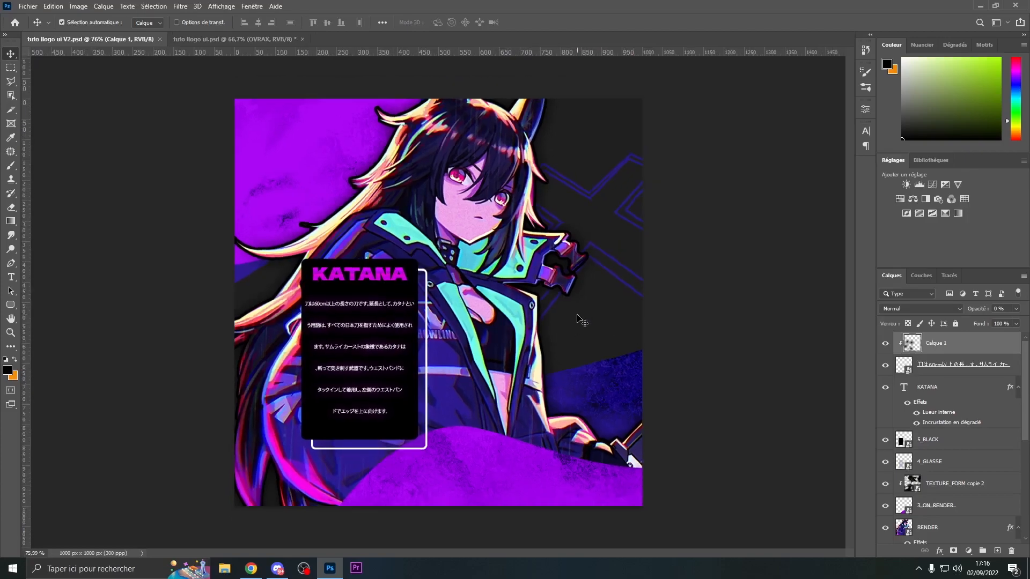
Create a new layer above the clipped shading layer and add the text OVRAX on it in Dela Gothic One Regular.
click(998, 552)
click(11, 277)
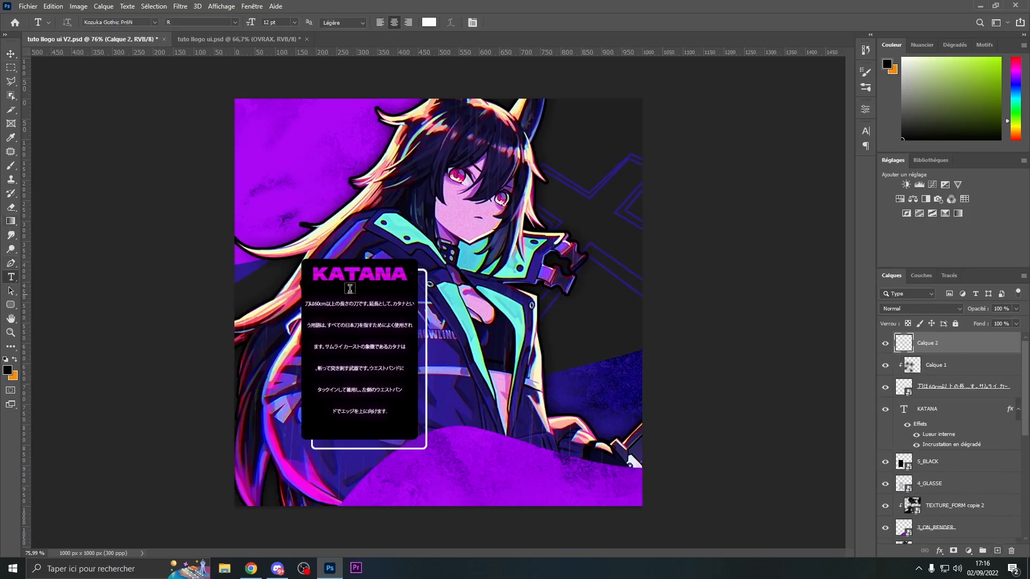
click(479, 245)
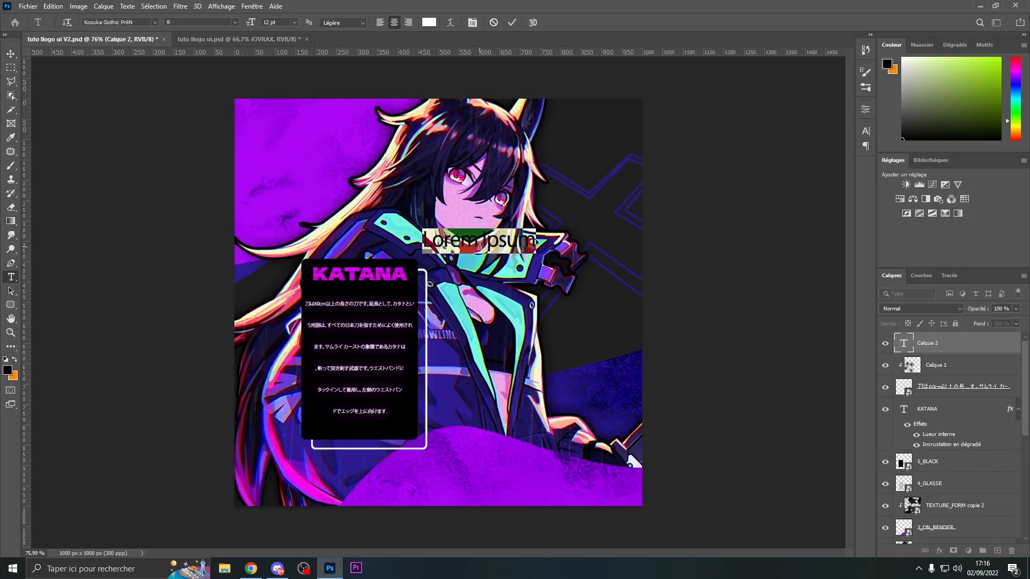
click(135, 21)
text(del)
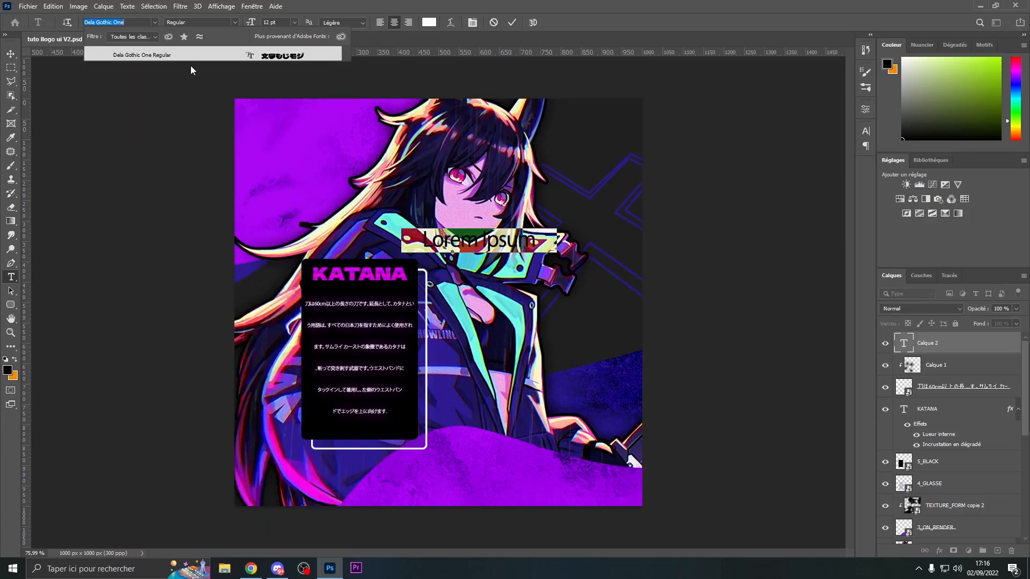
click(174, 55)
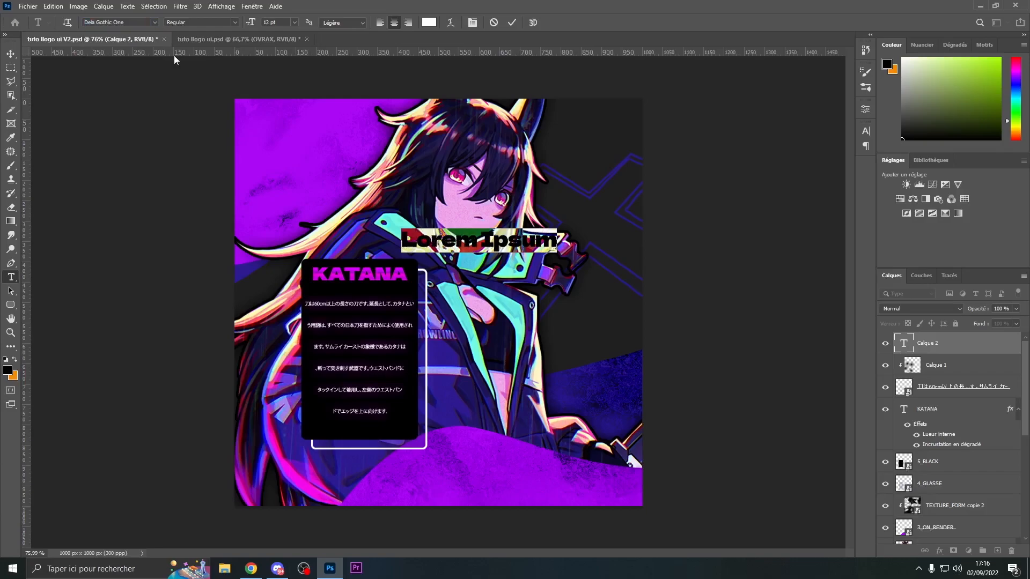
text(OVRAX)
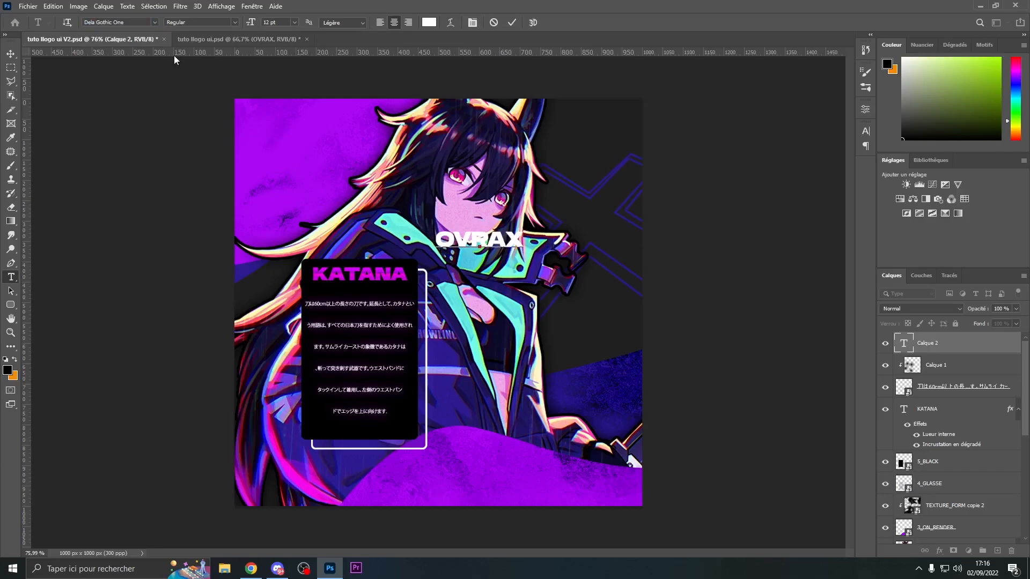
Change the OVRAX text to vertical orientation, enlarge it, and place it beside the character's face and torso.
key(ctrl+a)
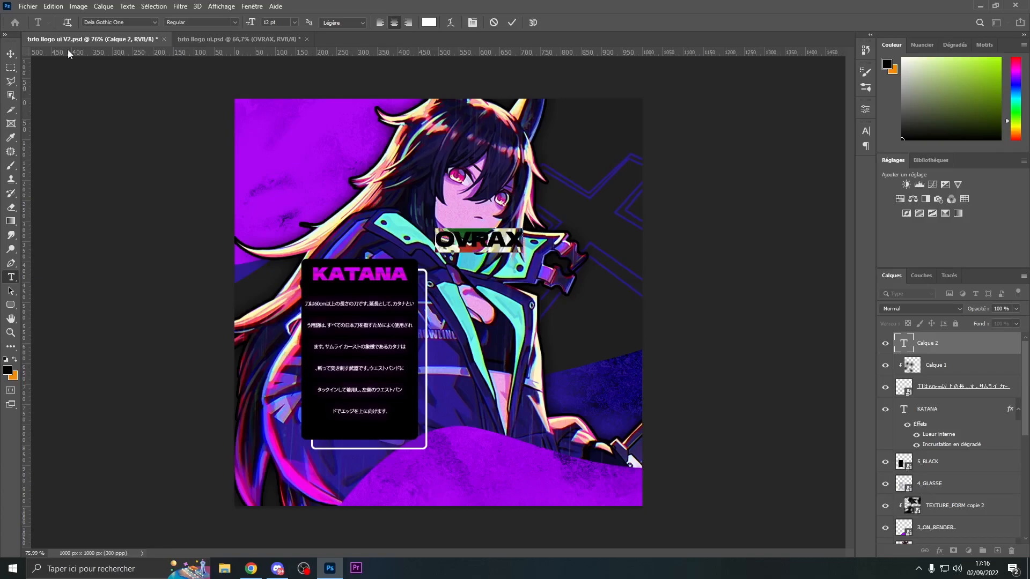
click(68, 23)
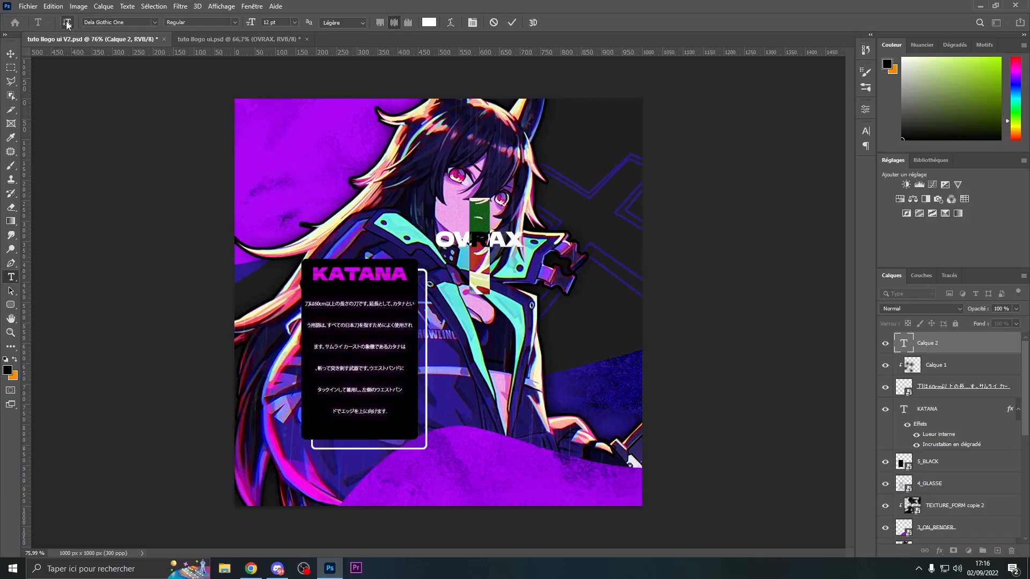
click(9, 57)
key(ctrl+t)
drag(496, 249, 568, 306)
key(Return)
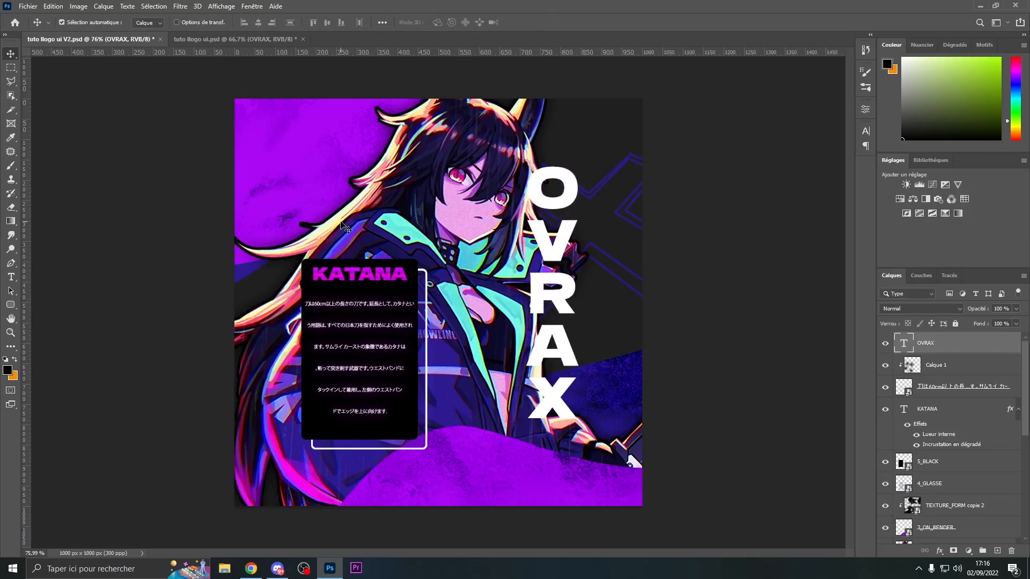
Fine-tune the position of the vertical OVRAX text by nudging it slightly right and down.
key(Right)
key(Right)
key(Right)
key(Right)
key(Right)
key(Right)
key(Down)
key(Down)
key(Down)
key(Down)
key(Down)
key(Down)
key(Left)
key(Left)
key(Right)
key(Left)
key(Left)
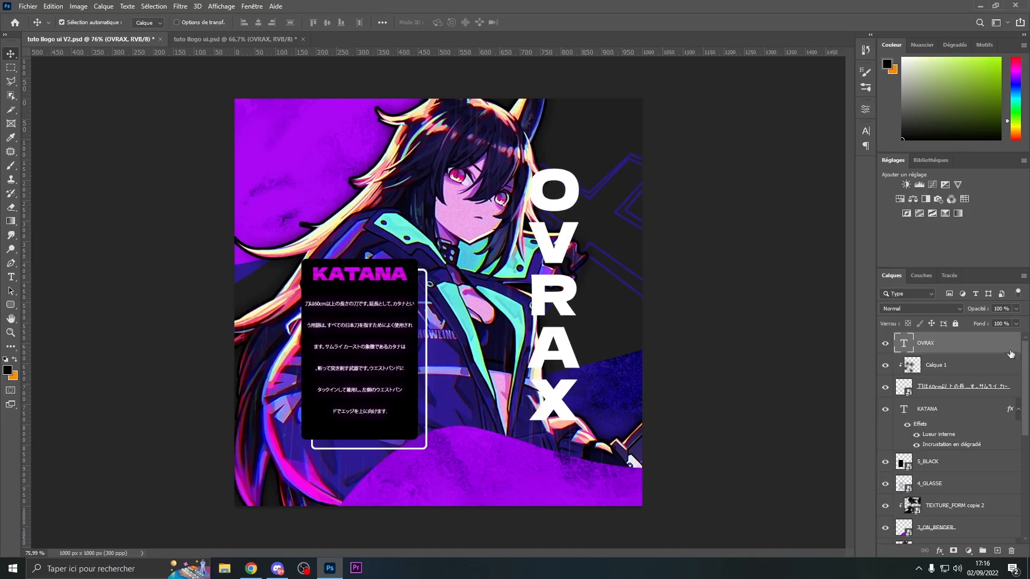
Apply a color overlay to the OVRAX text, sampling the background purple and shifting its hue to magenta (df05f3).
double_click(980, 346)
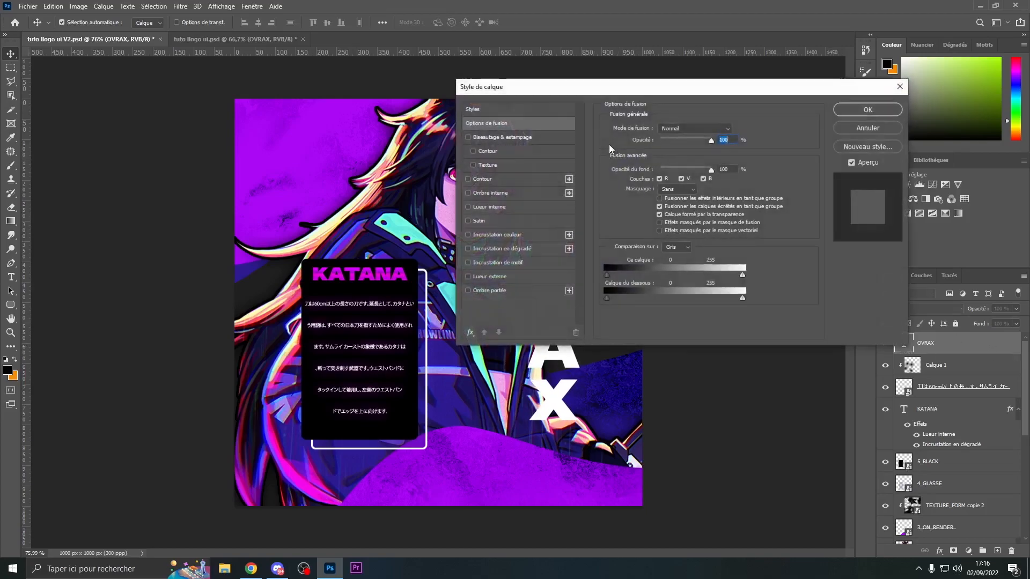
drag(556, 92, 688, 92)
click(639, 238)
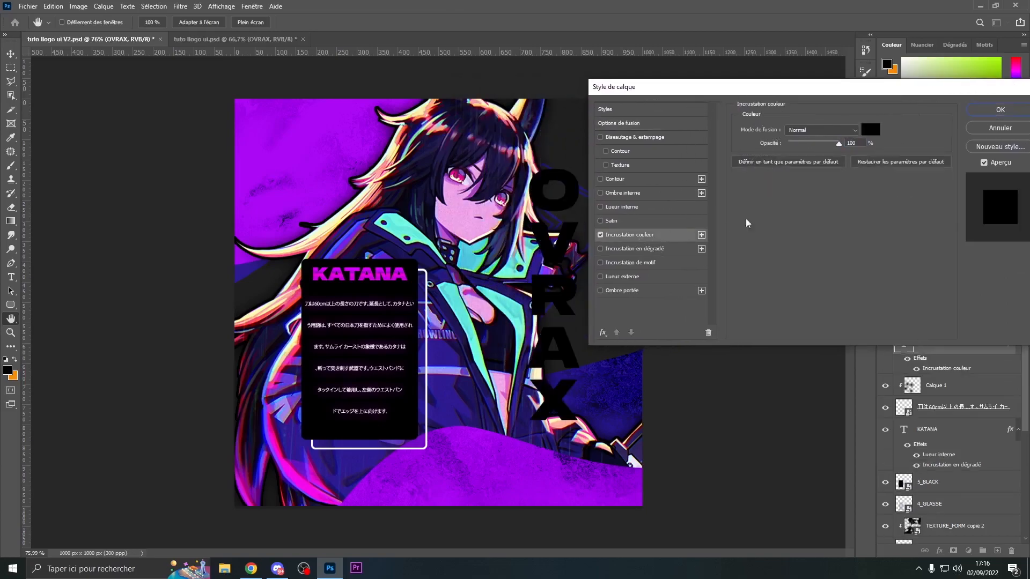
click(870, 129)
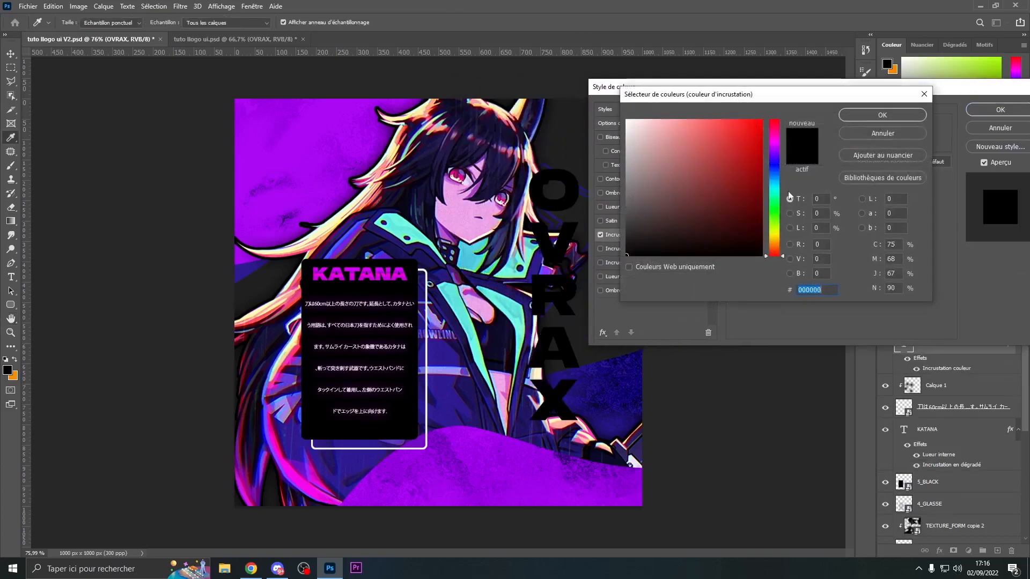
click(311, 149)
drag(781, 155, 775, 148)
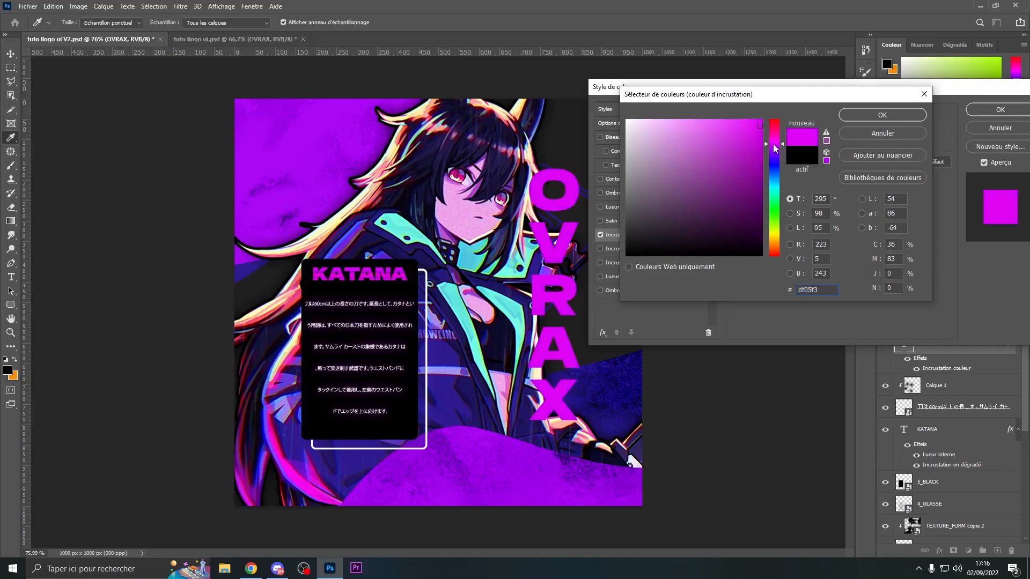
click(870, 116)
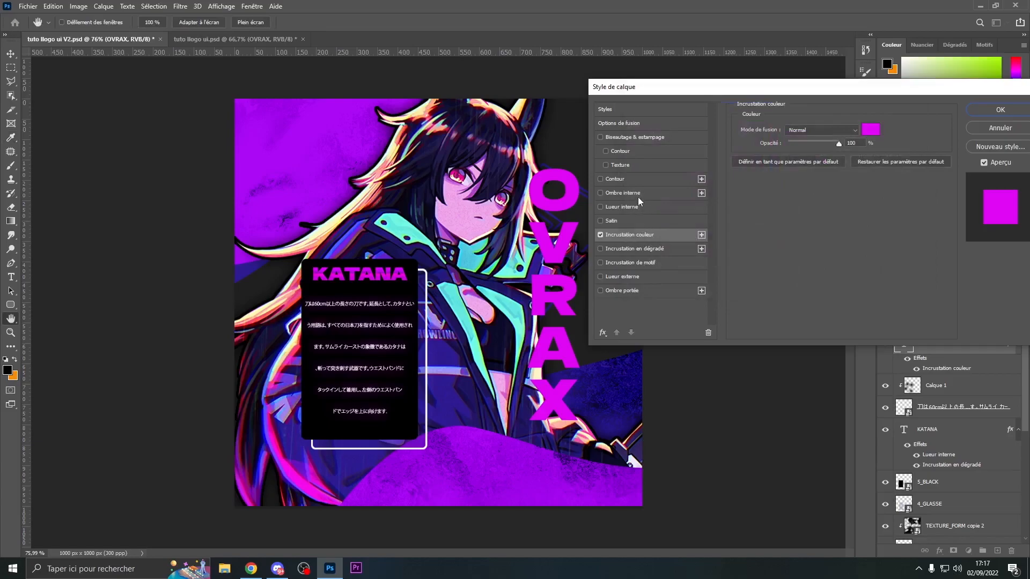
Add a white (ffffff) drop shadow to OVRAX with 9 px distance and 0 px size, and convert the text to a smart object.
click(622, 290)
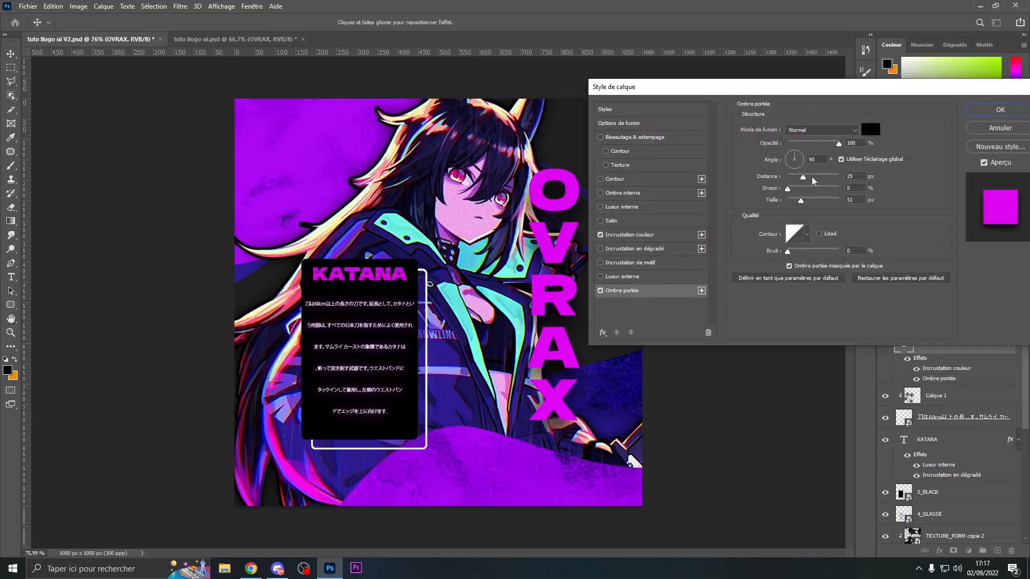
click(867, 133)
click(626, 120)
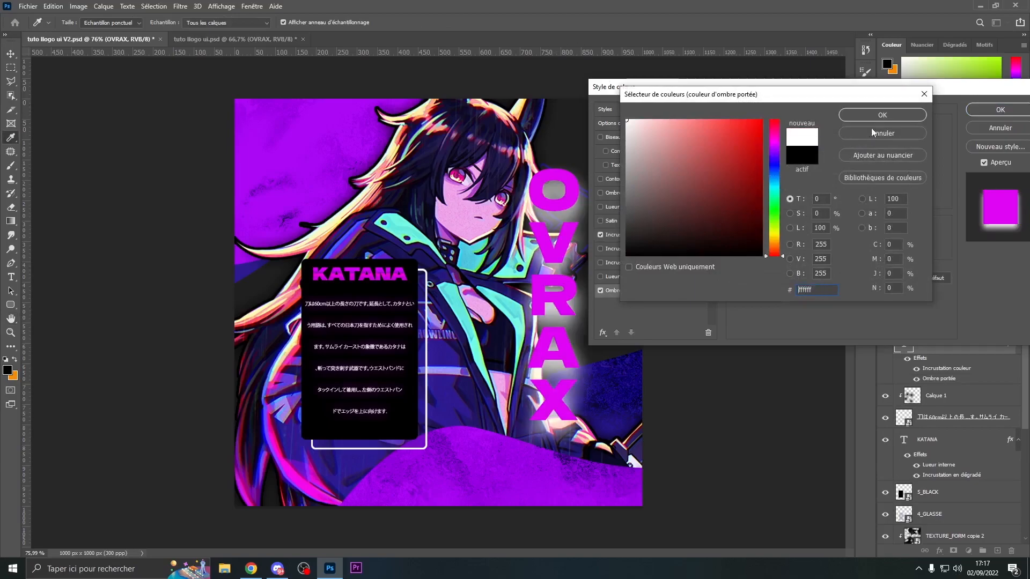
click(874, 116)
drag(800, 200, 794, 179)
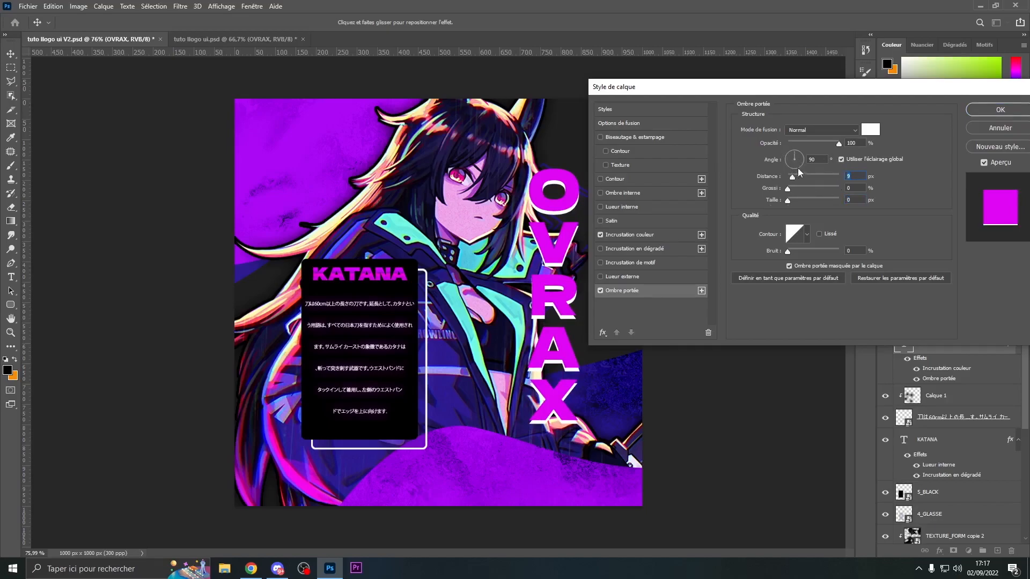
click(992, 109)
right_click(968, 345)
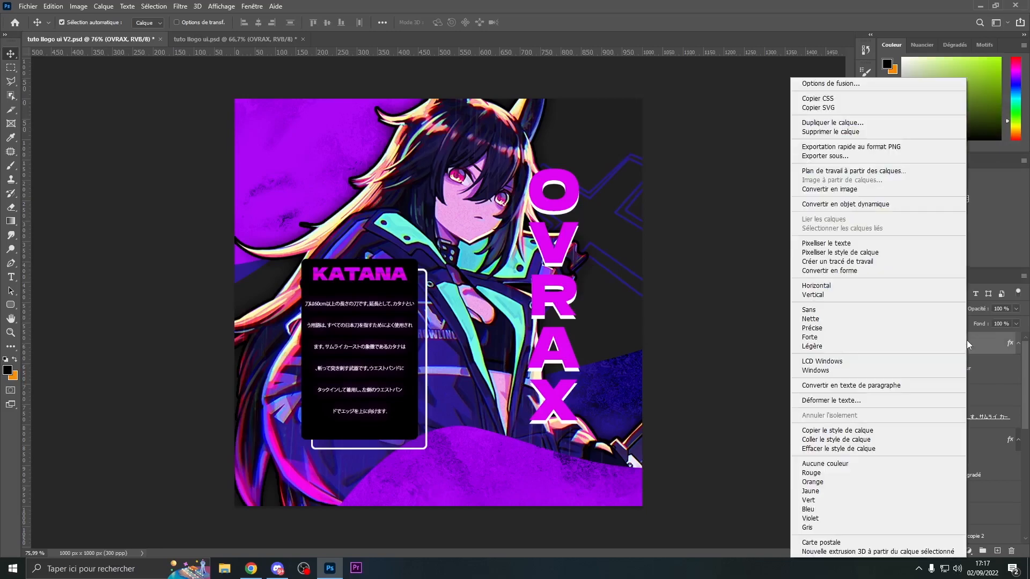
click(845, 204)
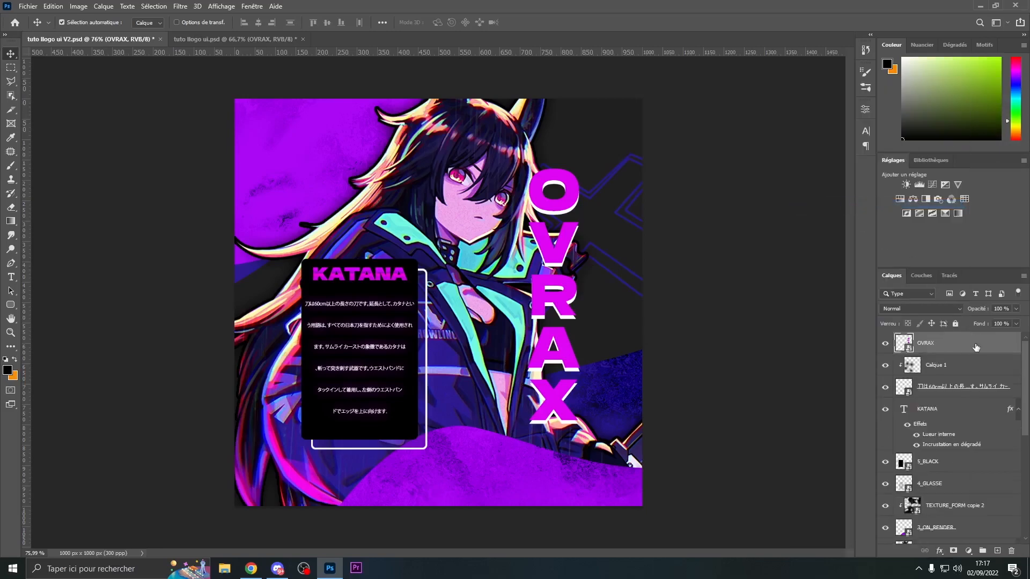
Add an 18 px black outside stroke to the OVRAX smart object, and convert the stroked layer to a smart object again.
double_click(976, 348)
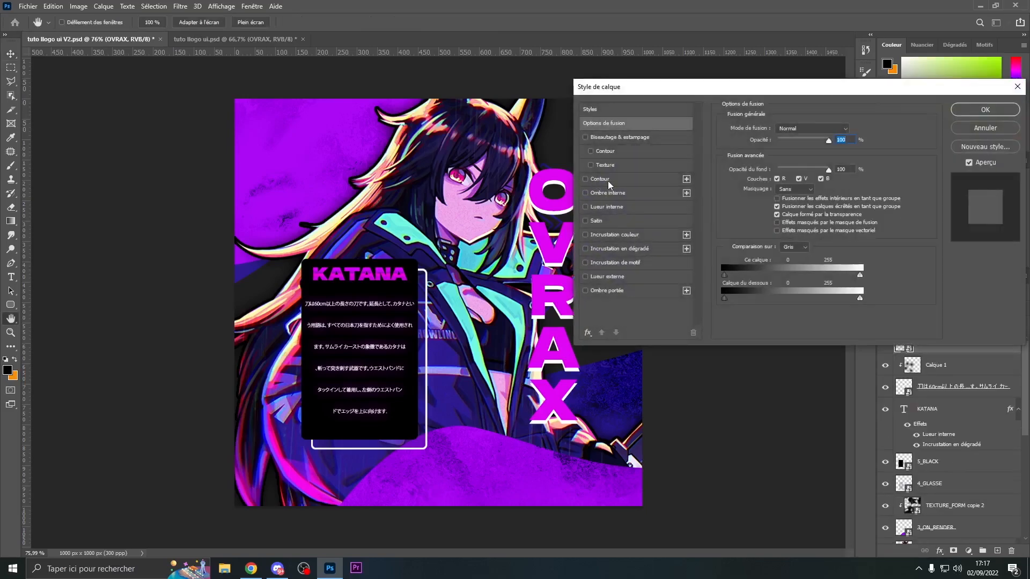
click(606, 180)
drag(785, 129, 787, 129)
click(794, 141)
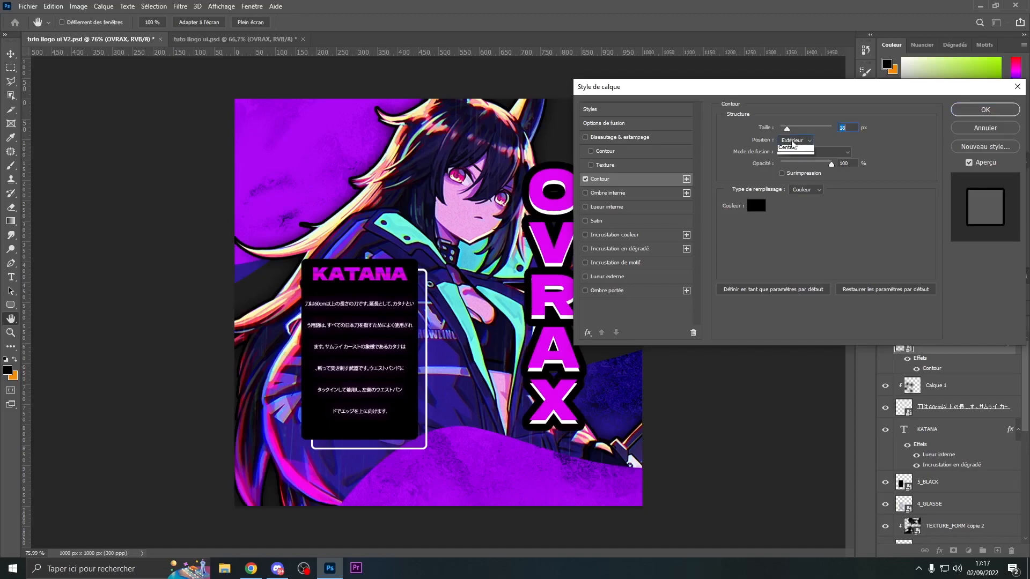
click(794, 142)
drag(772, 89, 737, 85)
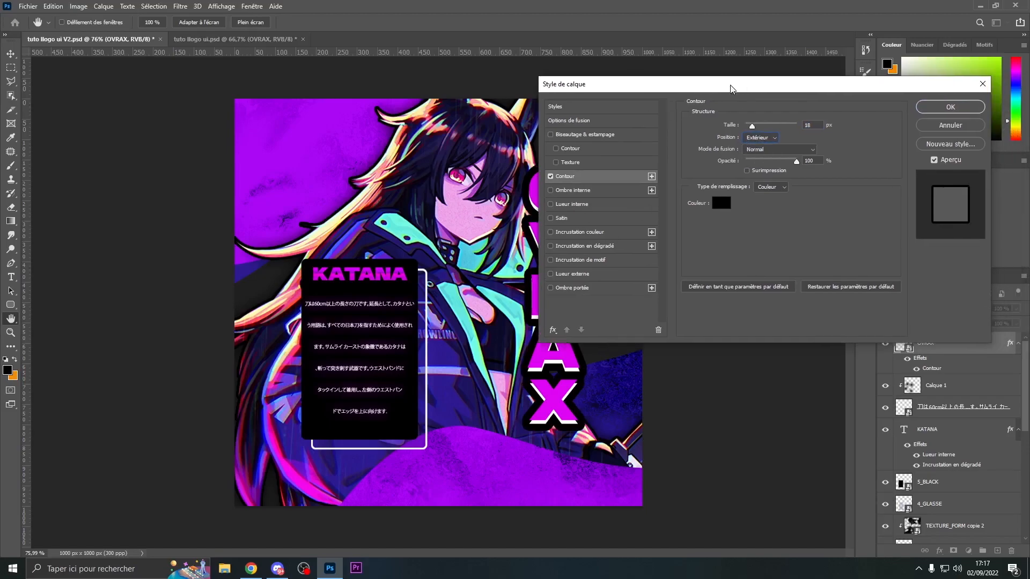
click(952, 107)
right_click(959, 351)
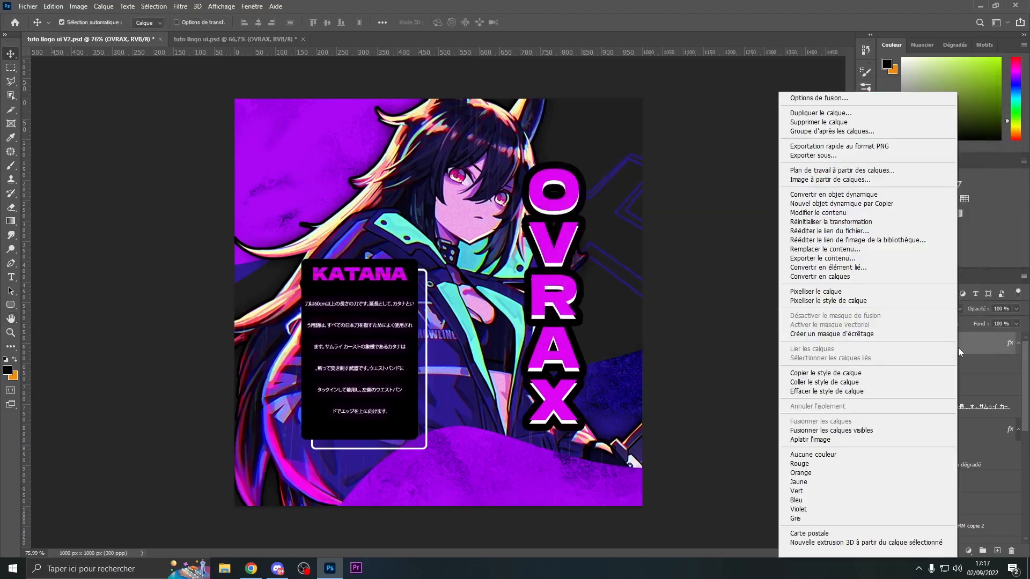
click(850, 195)
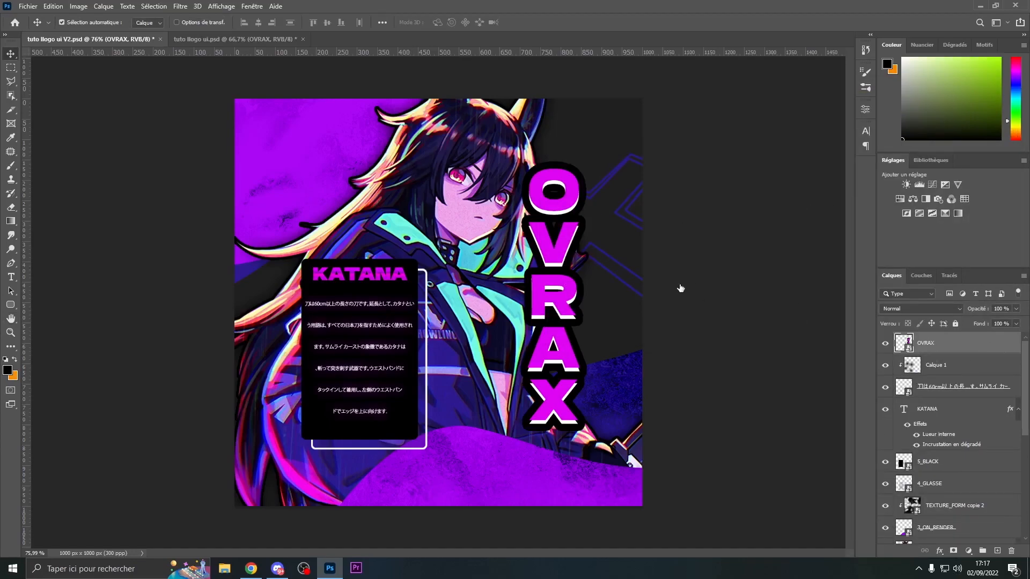
Add a 6 px white (ffffff) outside stroke to the OVRAX smart object, and convert the stroked layer to a smart object again.
click(571, 178)
drag(608, 86, 665, 89)
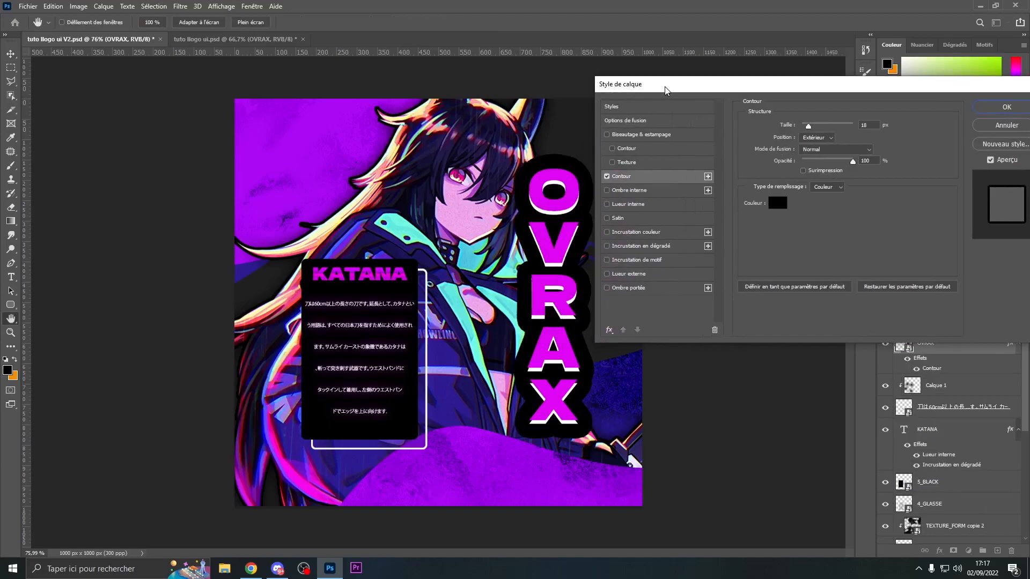
click(777, 202)
click(626, 110)
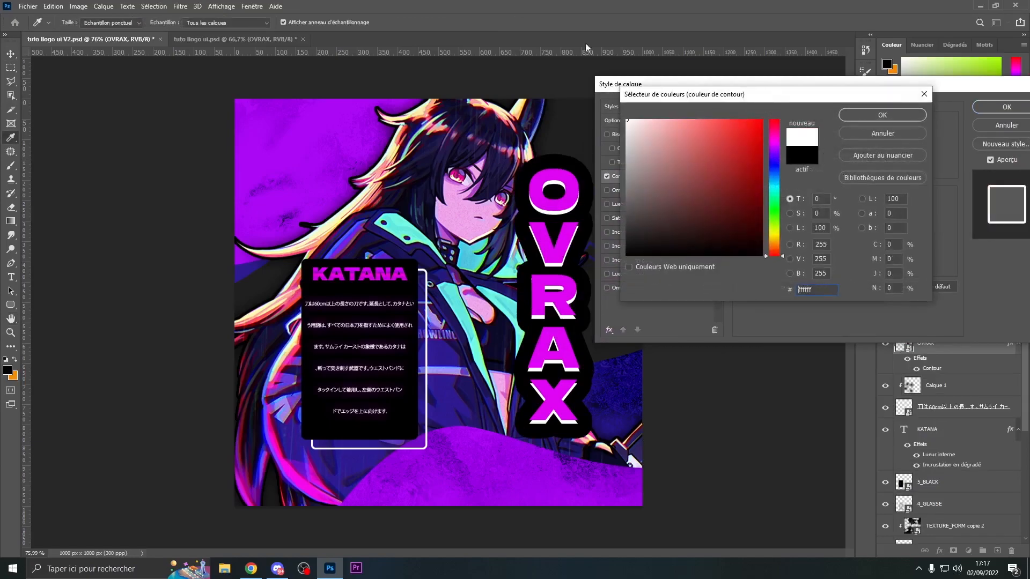
click(863, 108)
drag(805, 127, 805, 126)
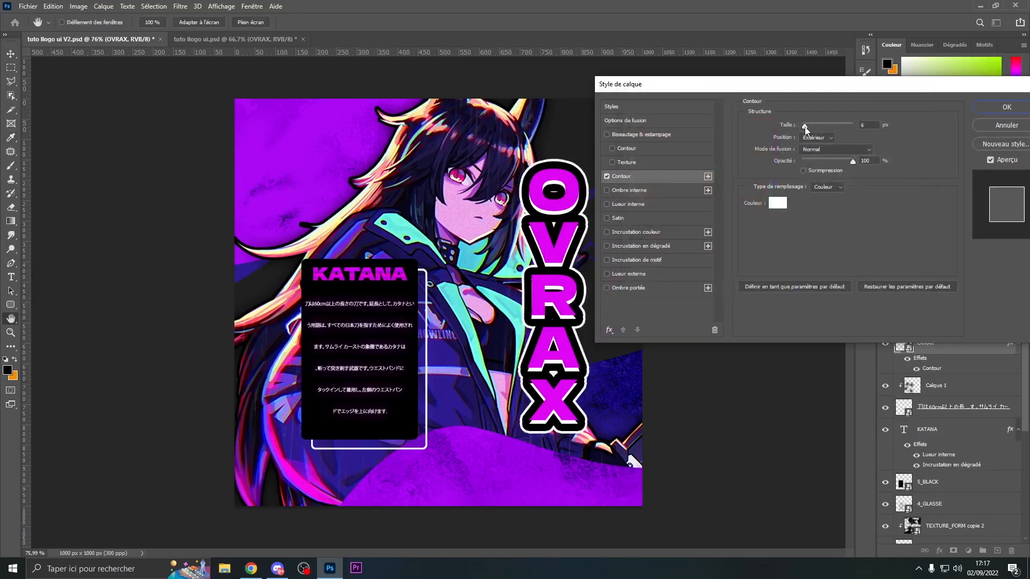
drag(842, 89, 733, 69)
click(897, 86)
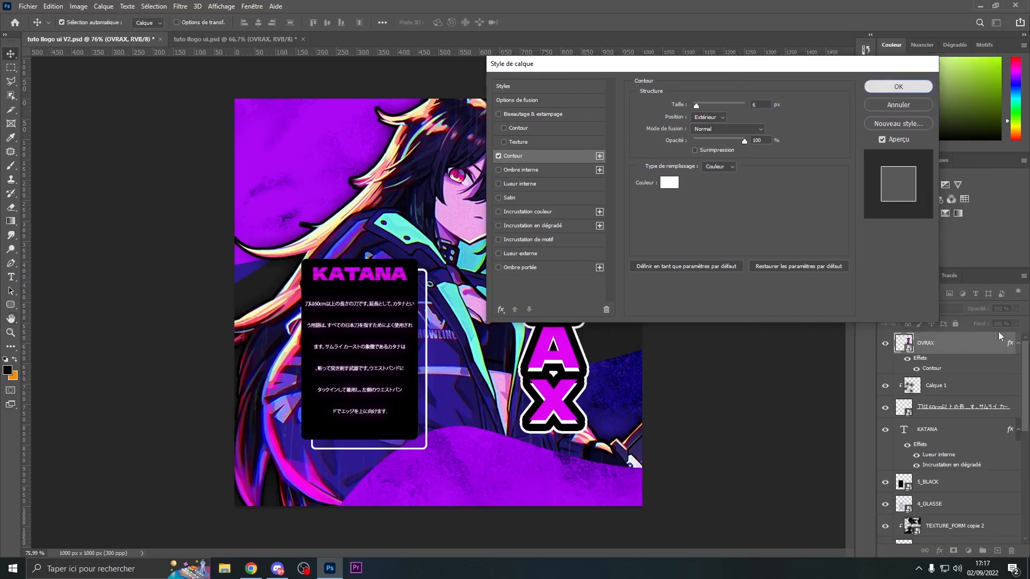
right_click(953, 343)
click(858, 194)
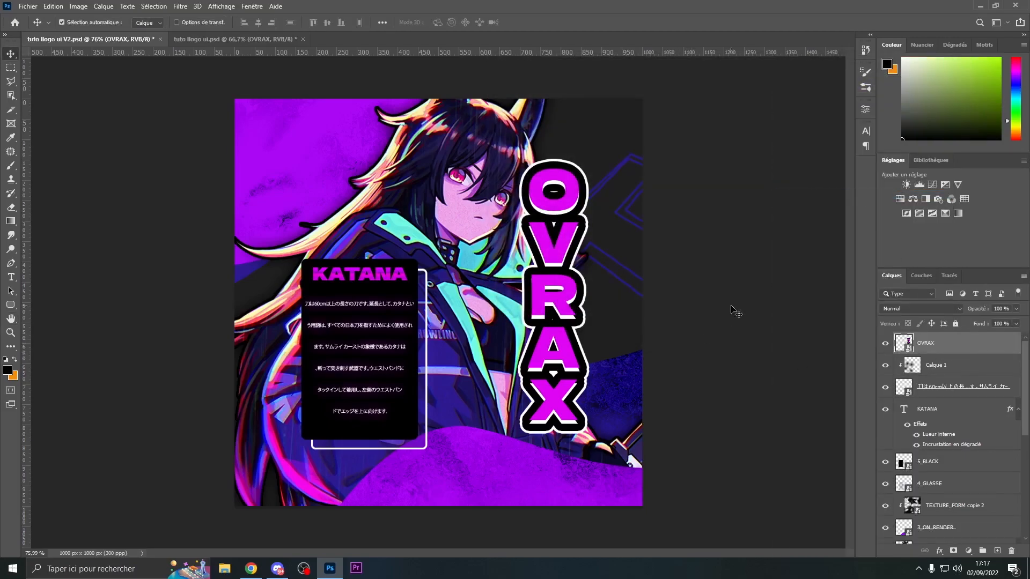
Place TEXTURE_TEXT.png from the EFFETS folder as an embedded image over the artwork, above the OVRAX layer.
click(34, 6)
click(107, 220)
double_click(148, 125)
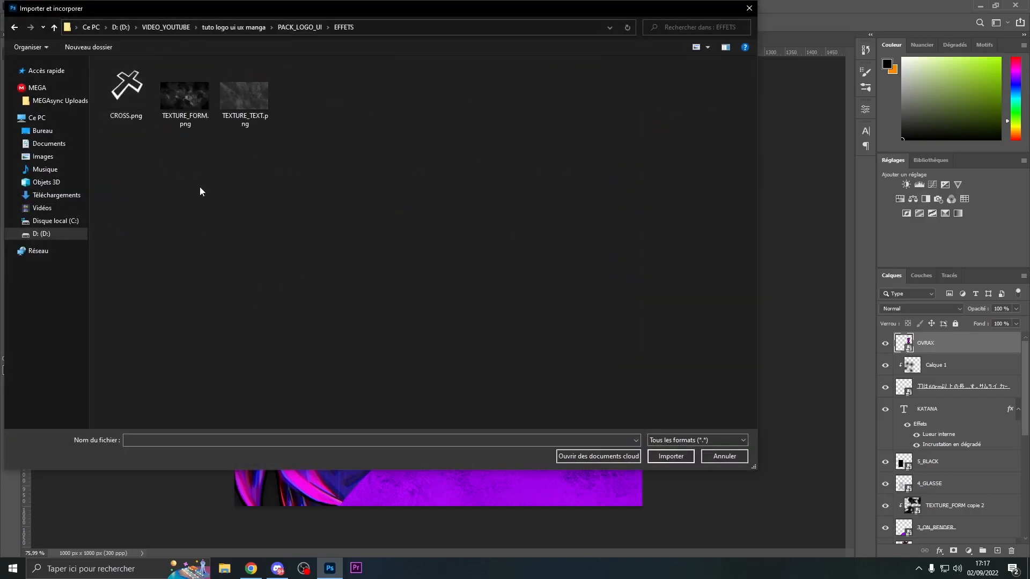
click(247, 100)
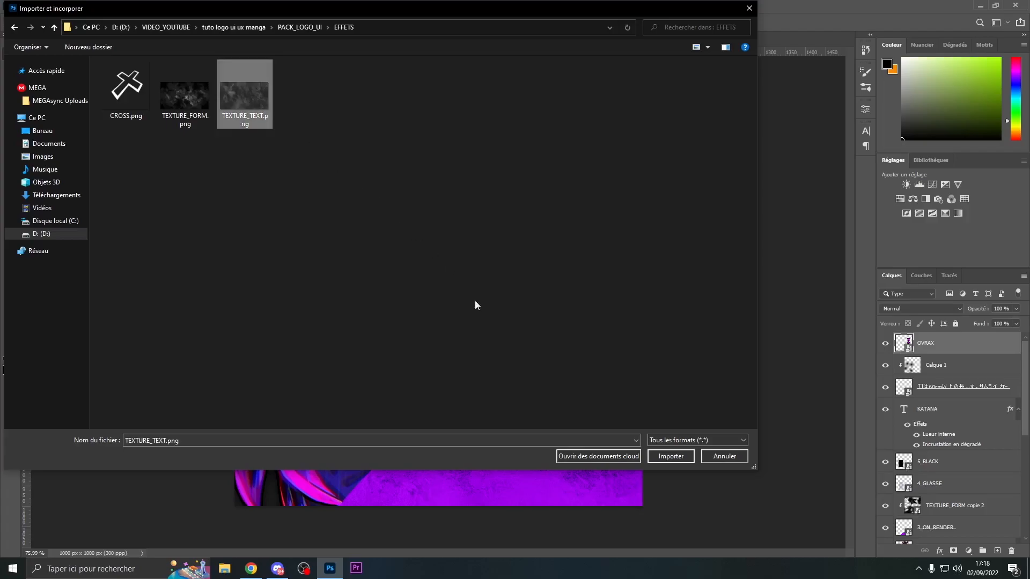
click(670, 456)
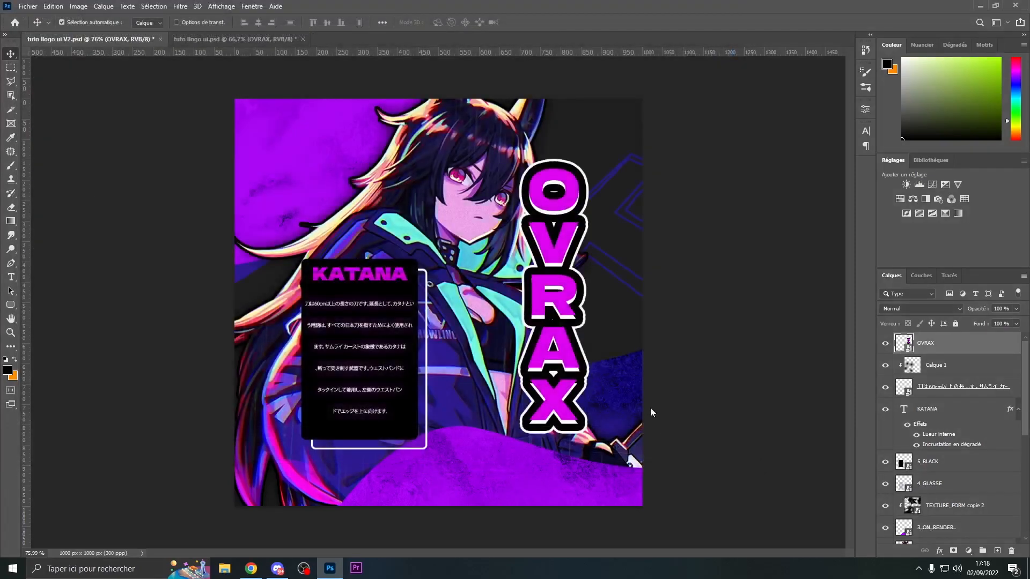
drag(638, 299, 797, 303)
key(Return)
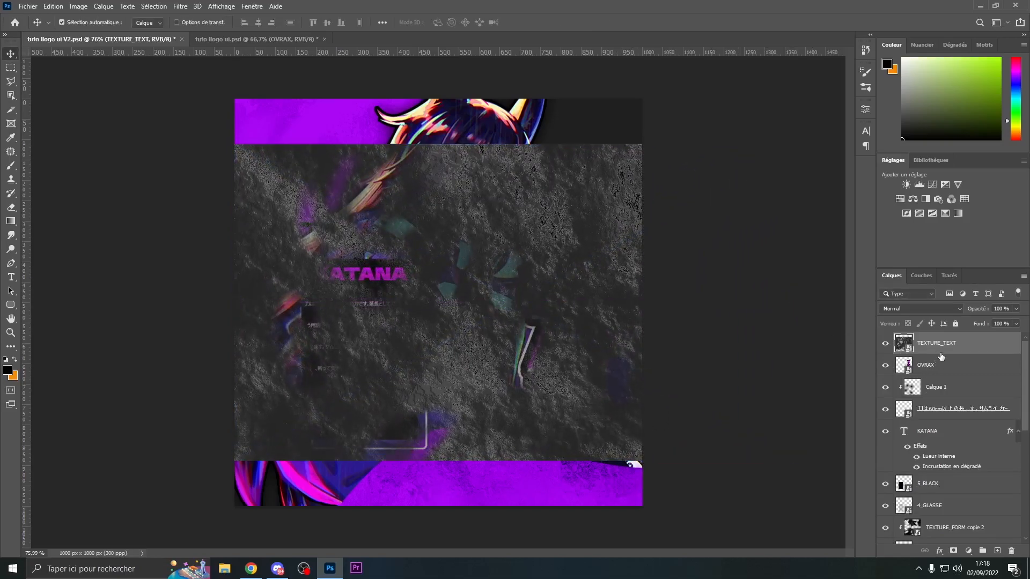
Clip the TEXTURE_TEXT layer to OVRAX and set its blend mode to Vivid Light (Lumière vive).
drag(941, 356, 944, 351)
alt+click(900, 348)
scroll(540, 301, down, 1)
scroll(540, 301, up, 2)
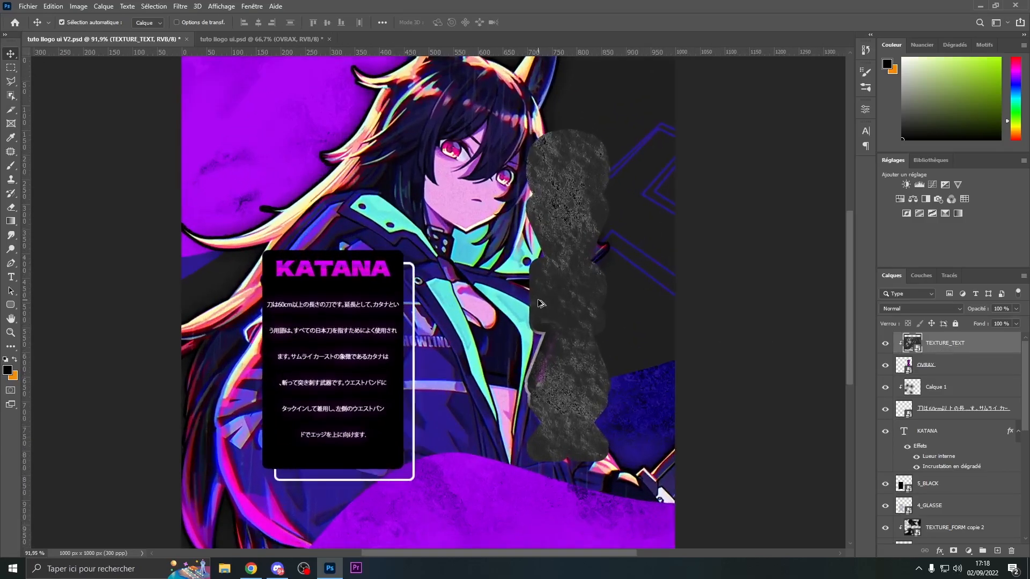
scroll(539, 301, down, 1)
click(917, 309)
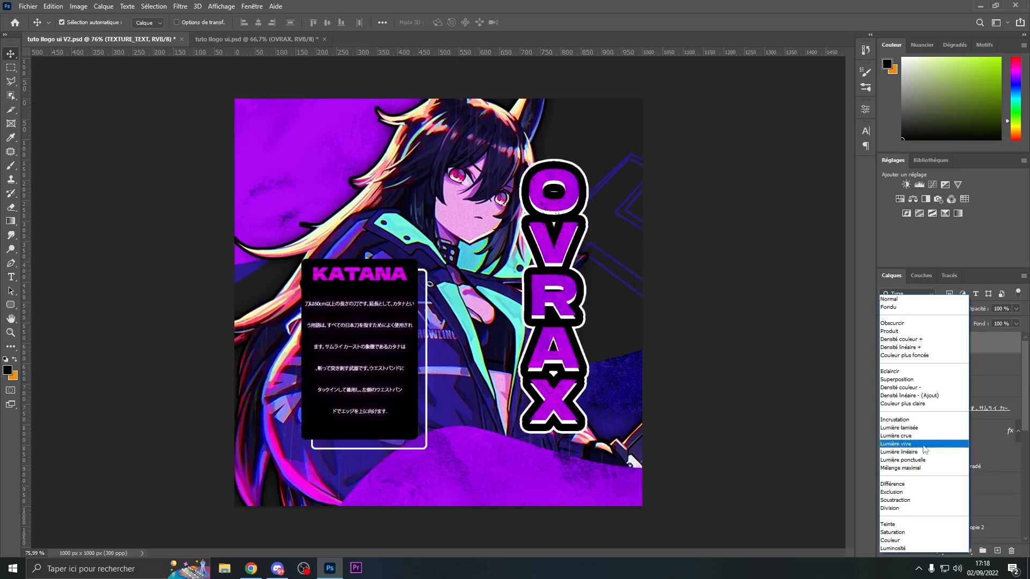
click(923, 445)
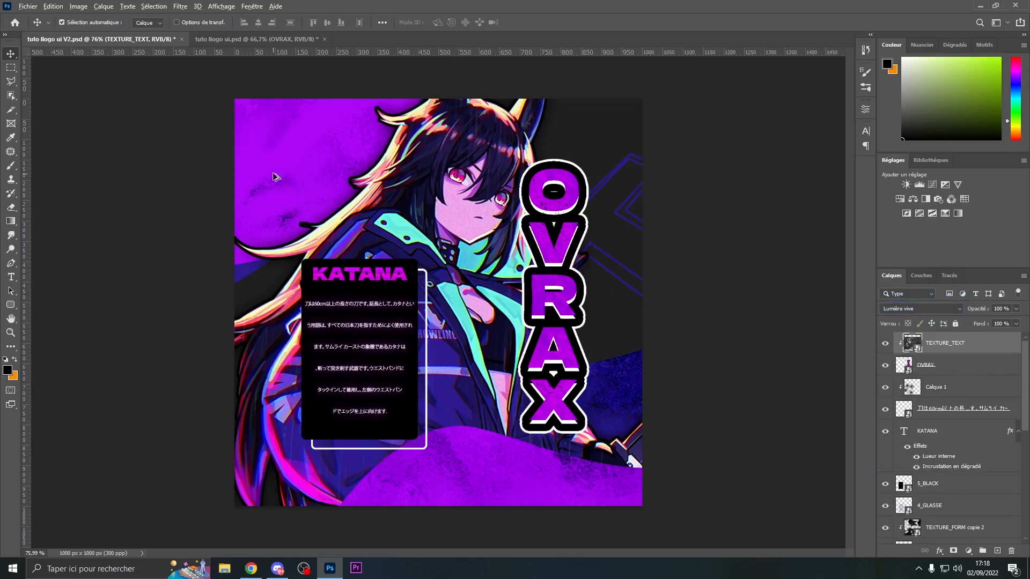
scroll(669, 288, down, 3)
scroll(623, 294, up, 4)
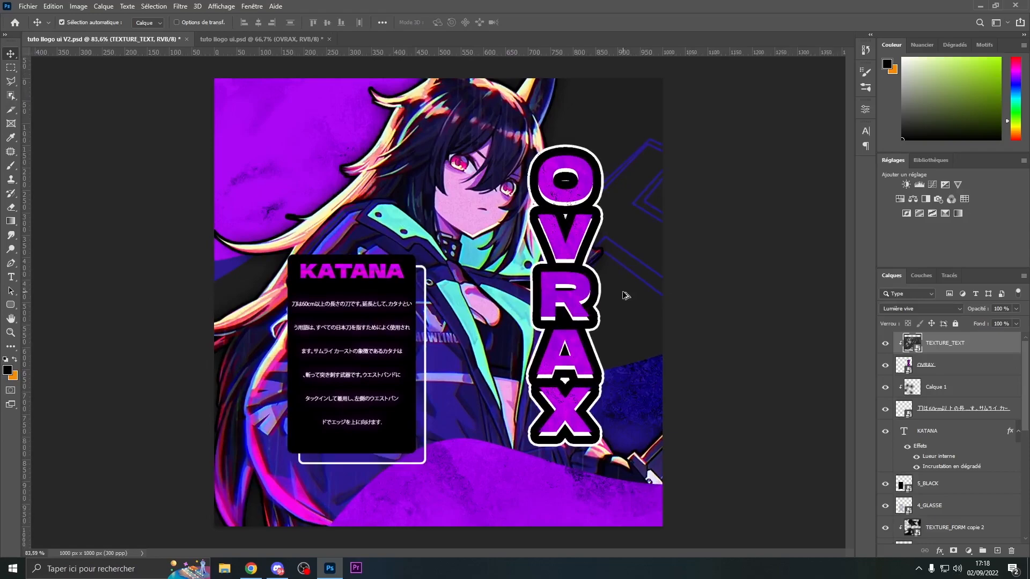
scroll(625, 295, down, 1)
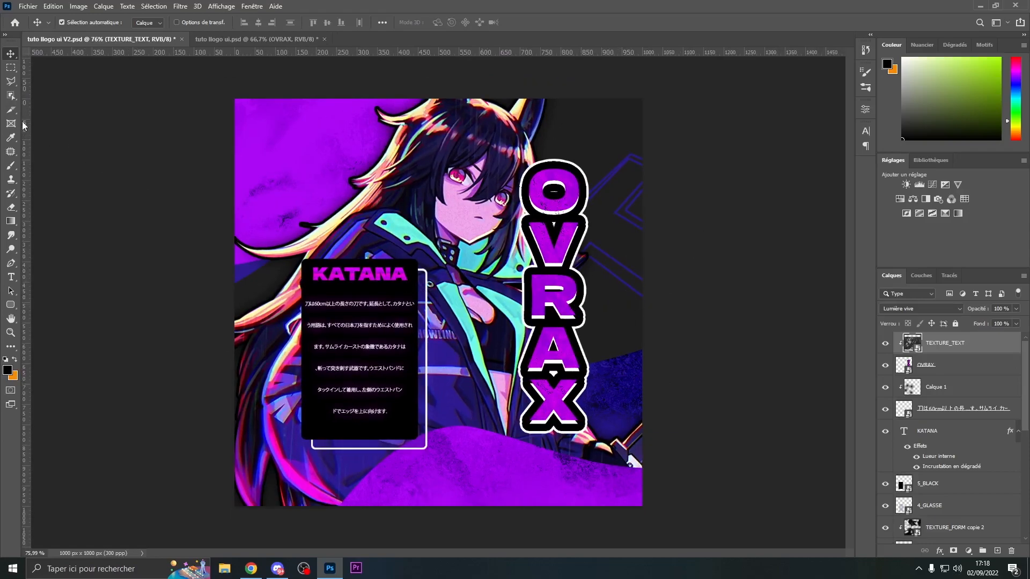
Open CC_LOGO_UI.psd and copy its CC_LOGO_UI group into the tuto llogo ui V2.psd document.
click(26, 6)
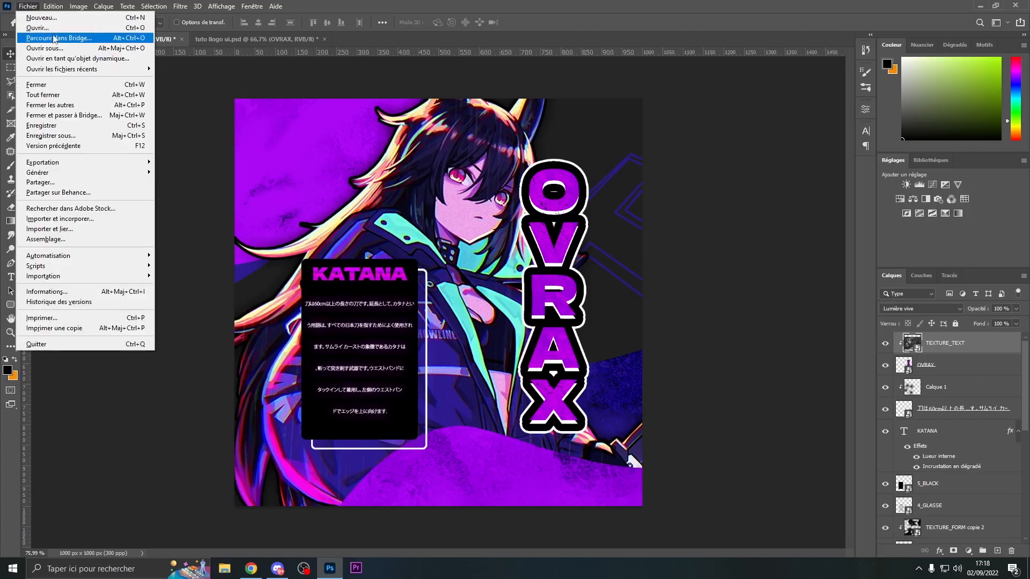
click(38, 27)
double_click(568, 164)
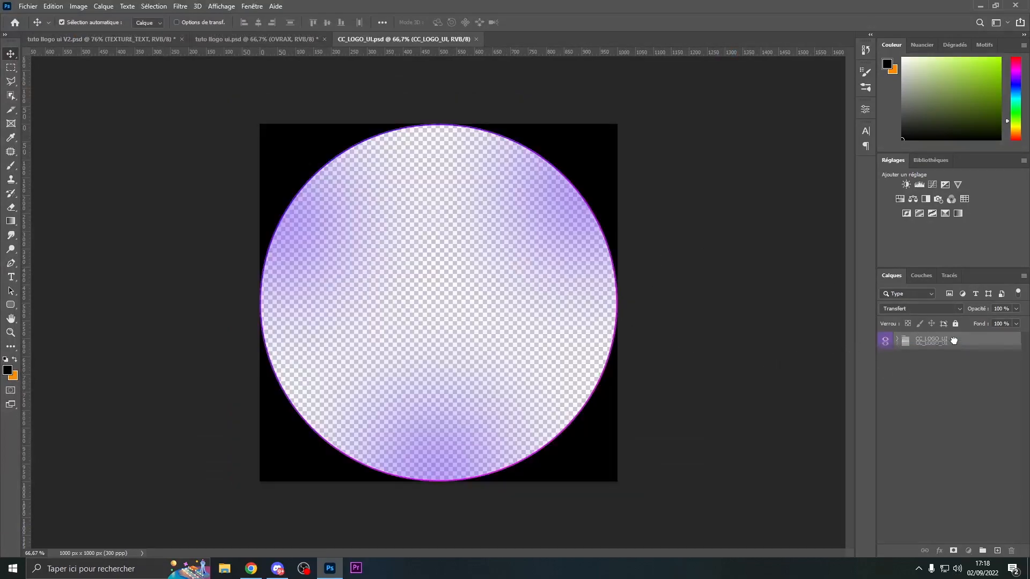
drag(929, 346, 435, 248)
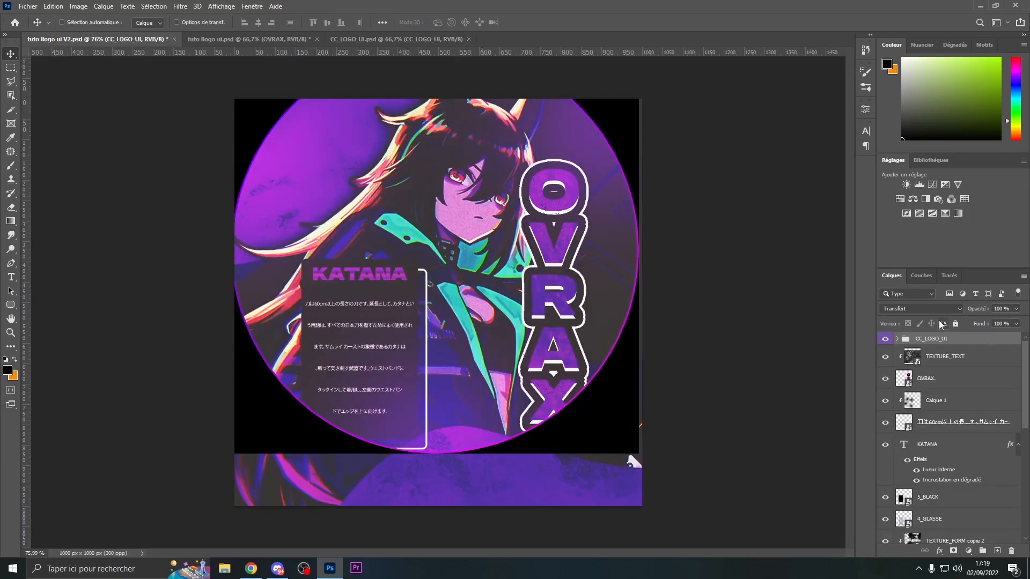
Move the CC_LOGO_UI group to the canvas centre at 500, 500 px so its circular frame fits the document edges.
key(ctrl+t)
drag(510, 230, 510, 279)
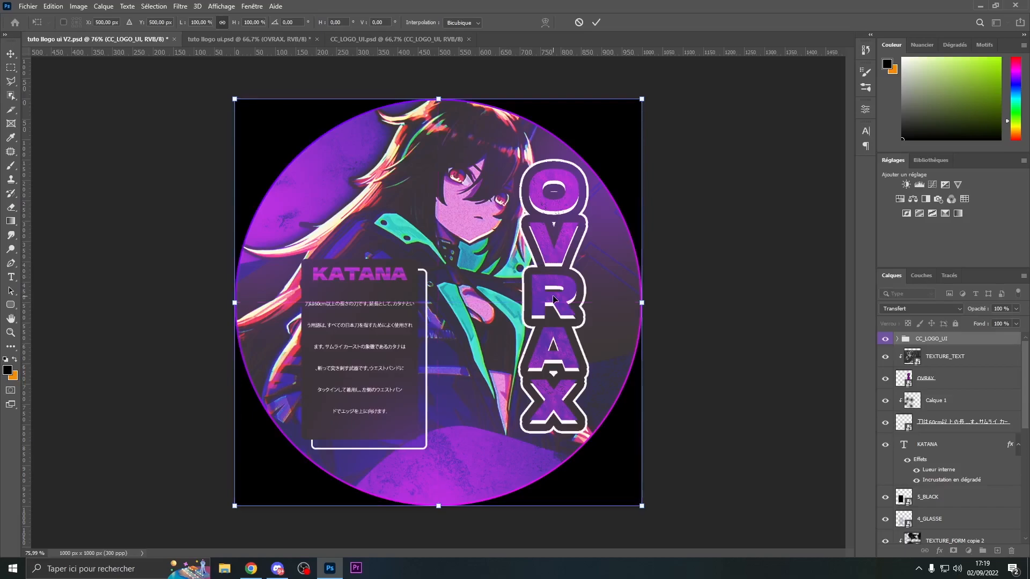
key(Return)
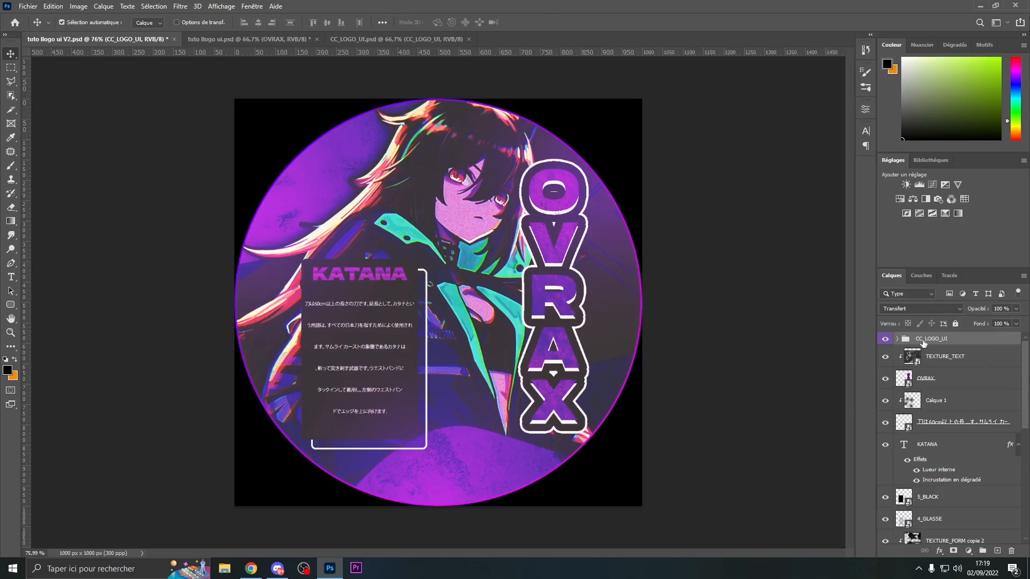
Expand the CC_LOGO_UI group and compare the artwork with and without its Calque 1 color layer.
click(897, 339)
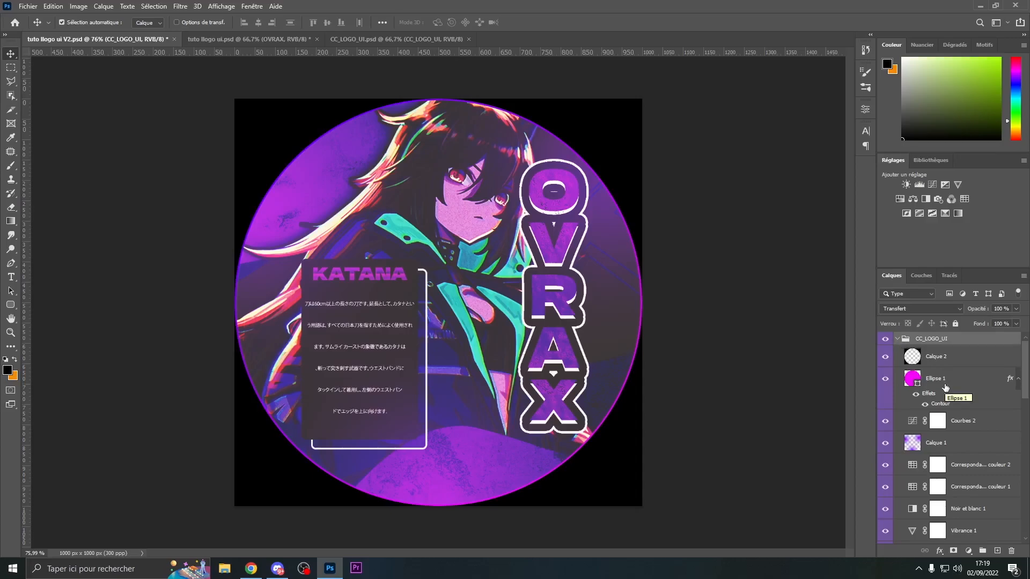
click(958, 448)
scroll(949, 449, down, 2)
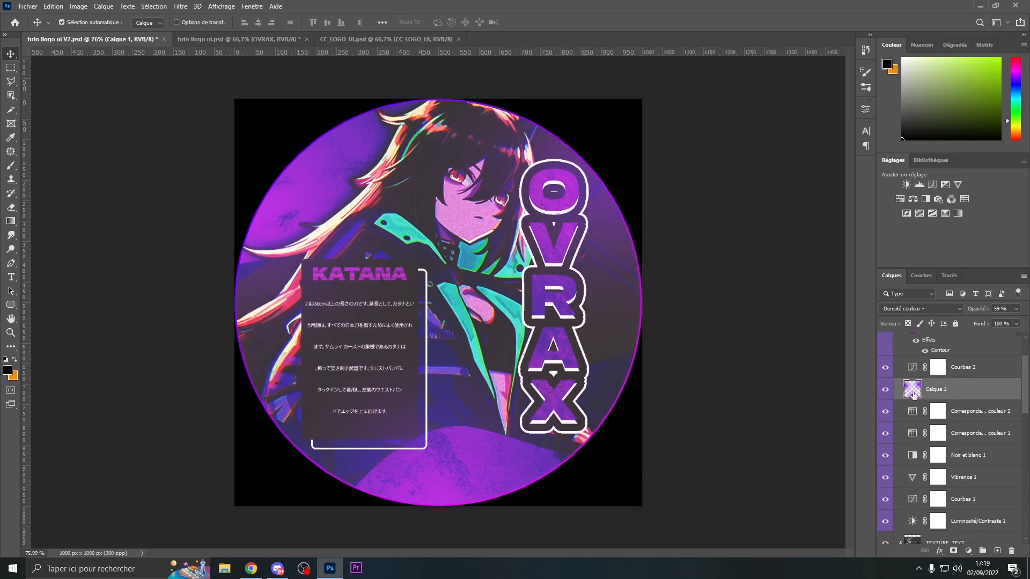
click(883, 392)
click(883, 392)
Try shifting Calque 1's hue by +63 with a clipped Hue/Saturation adjustment layer, and delete that adjustment.
click(969, 550)
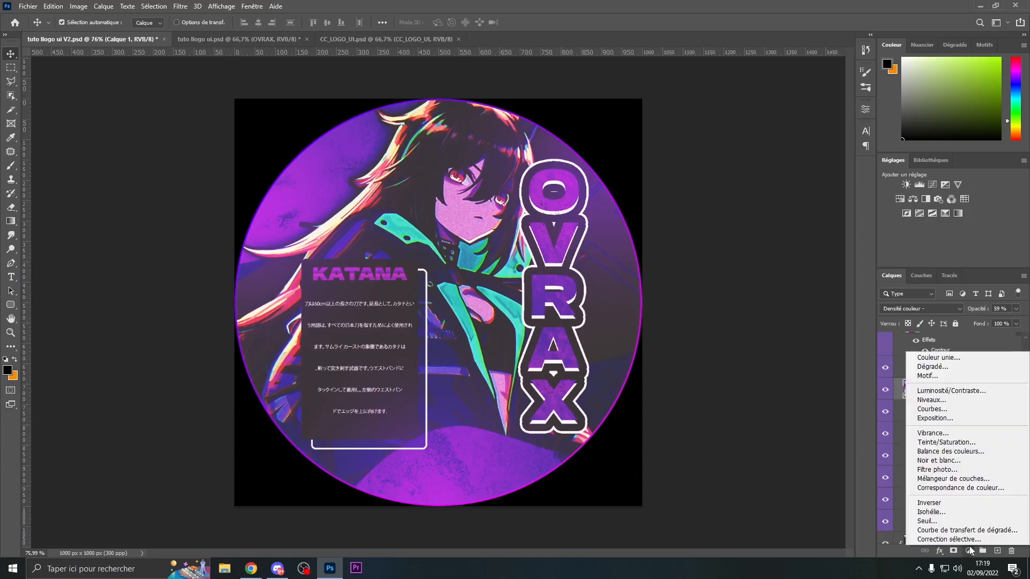
click(963, 442)
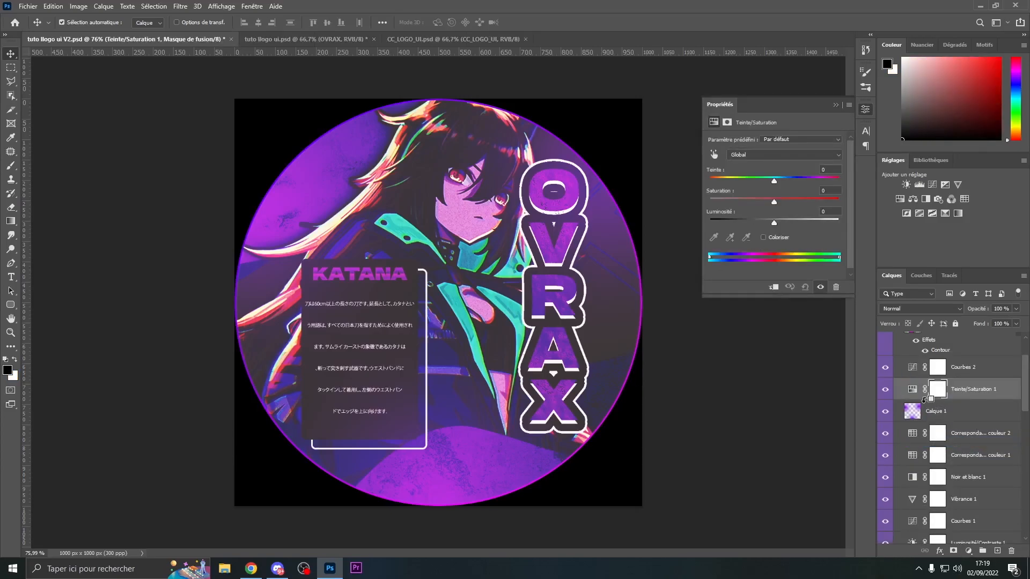
alt+click(924, 399)
click(919, 391)
drag(764, 180, 808, 182)
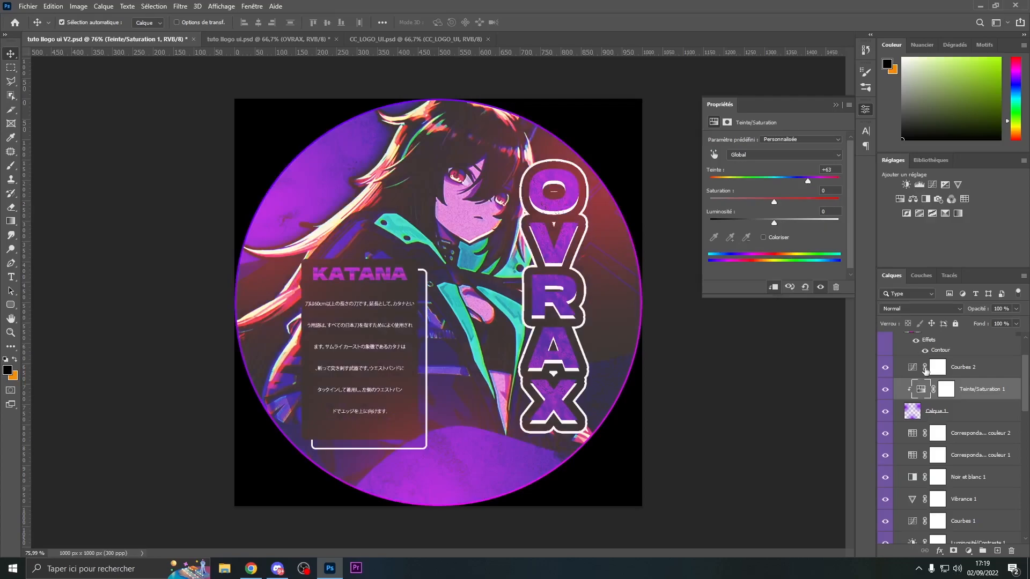
drag(983, 393, 1011, 550)
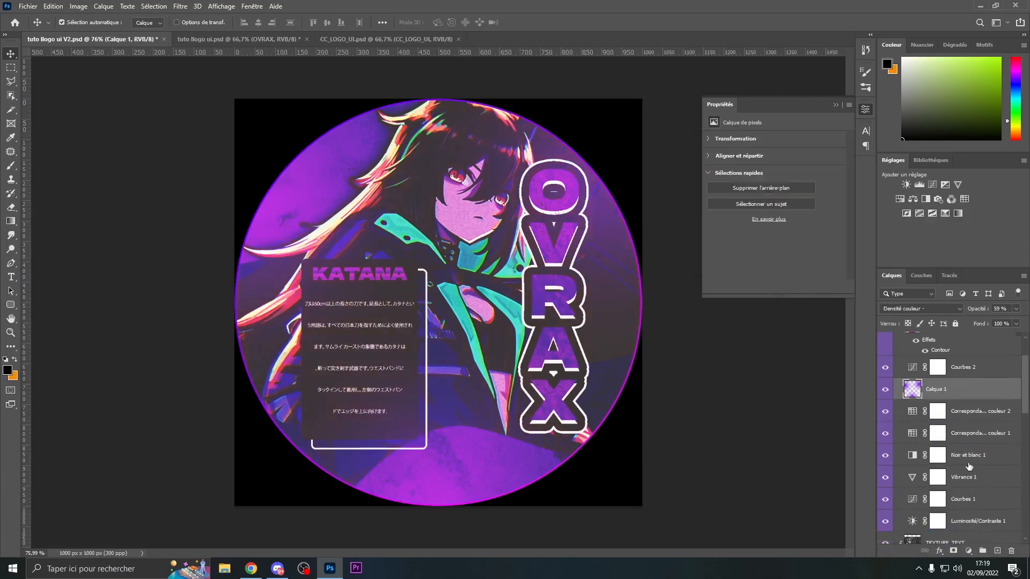
Close the layer properties and collapse the CC_LOGO_UI group.
scroll(968, 466, up, 2)
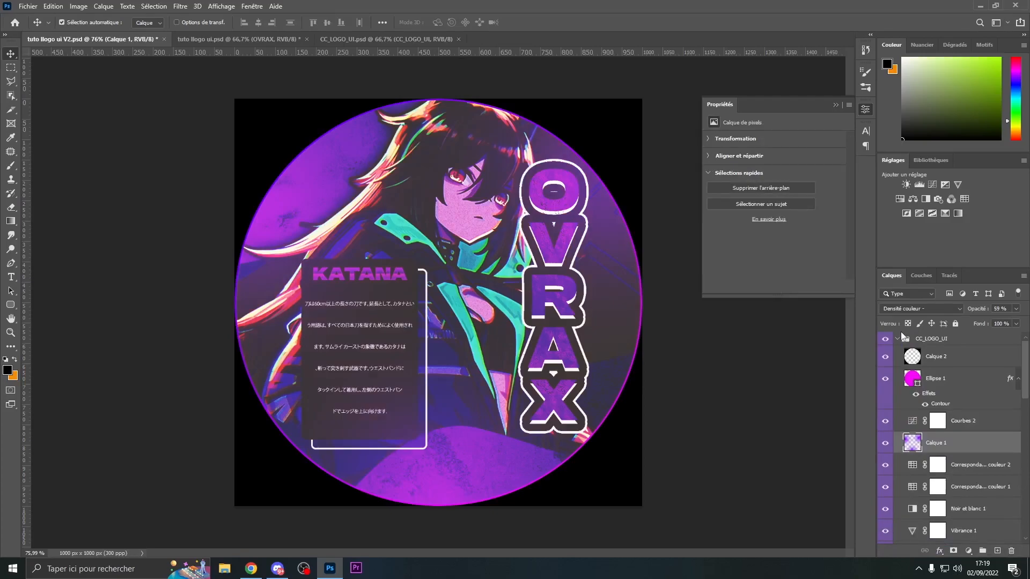
click(798, 301)
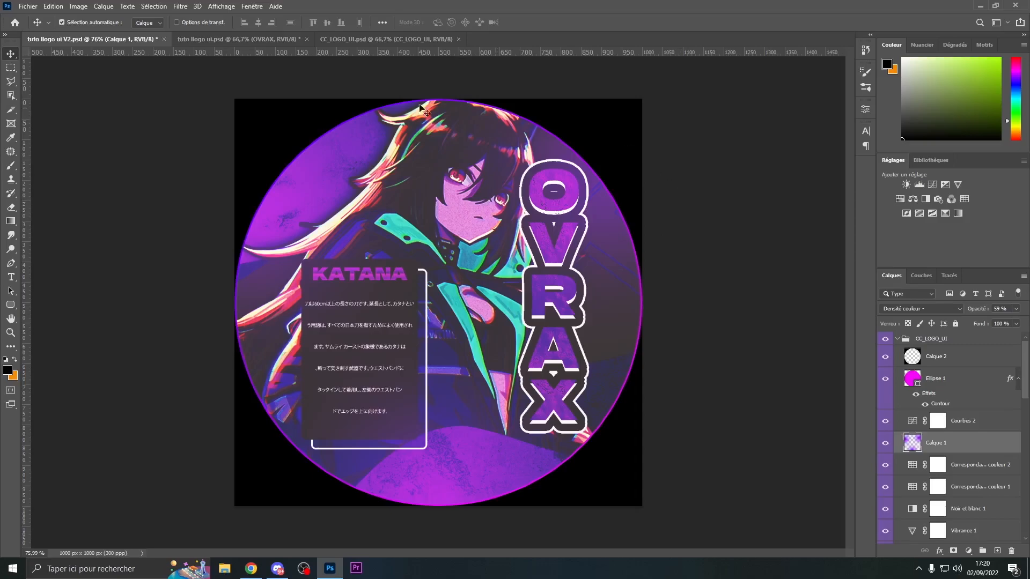
click(900, 339)
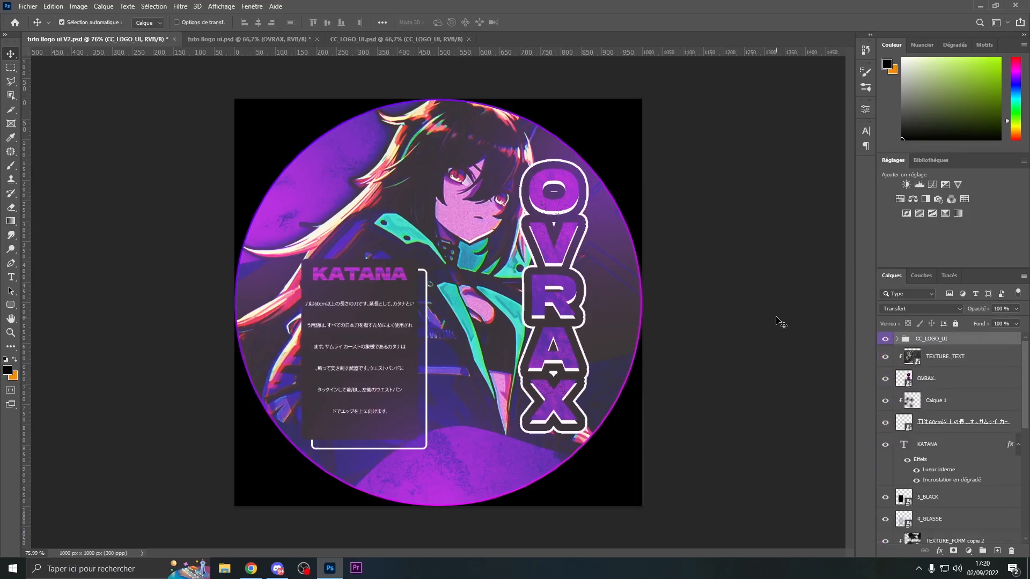